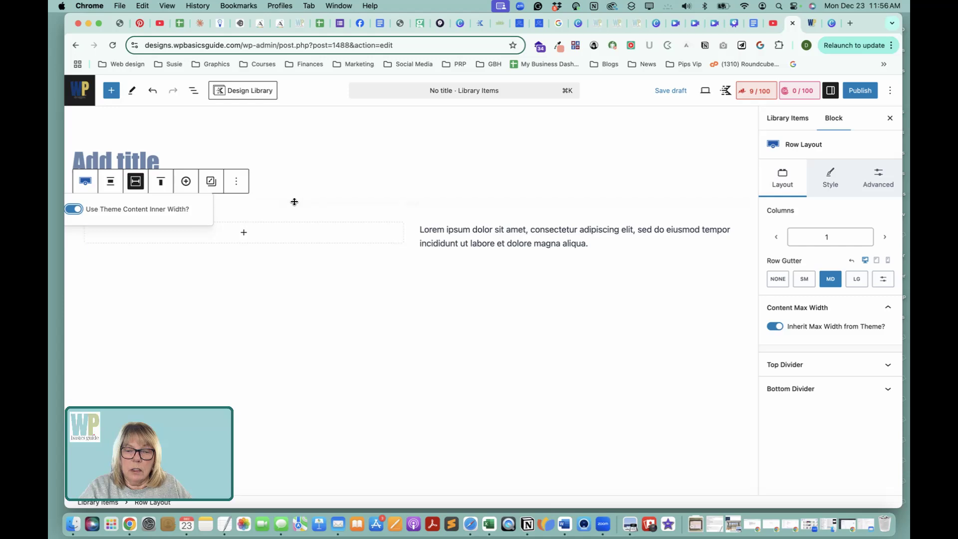
Insert a nested Row Layout with two equal columns in the empty section beside the lorem ipsum text.
click(300, 227)
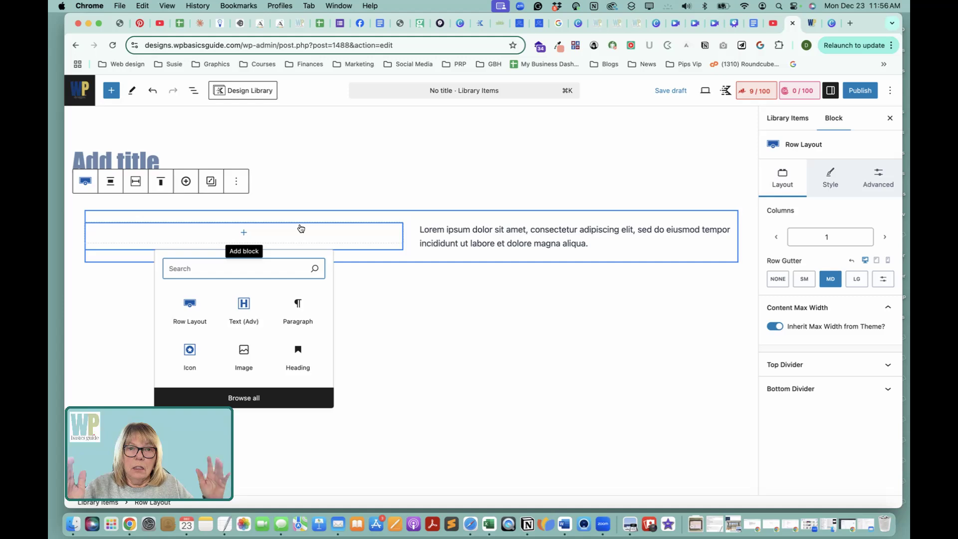
click(245, 233)
click(244, 233)
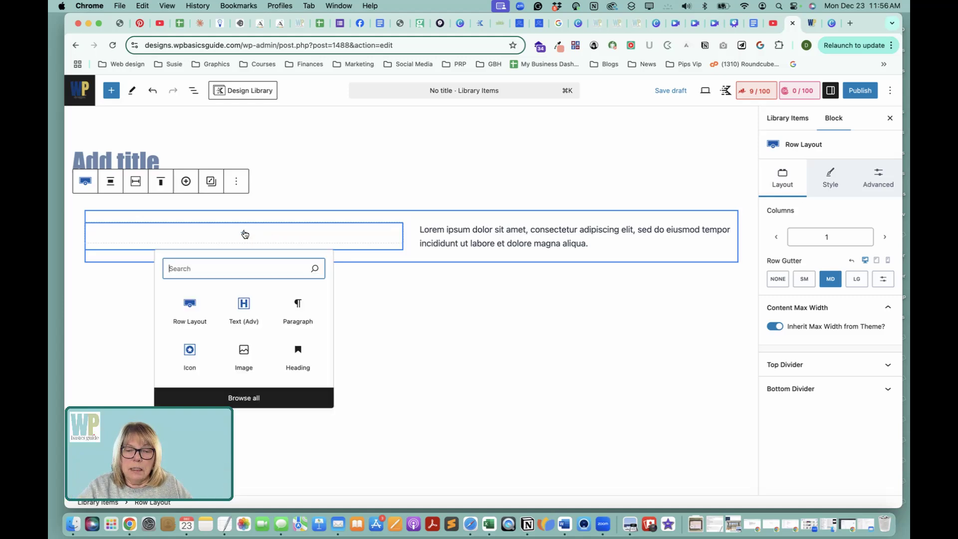
click(198, 303)
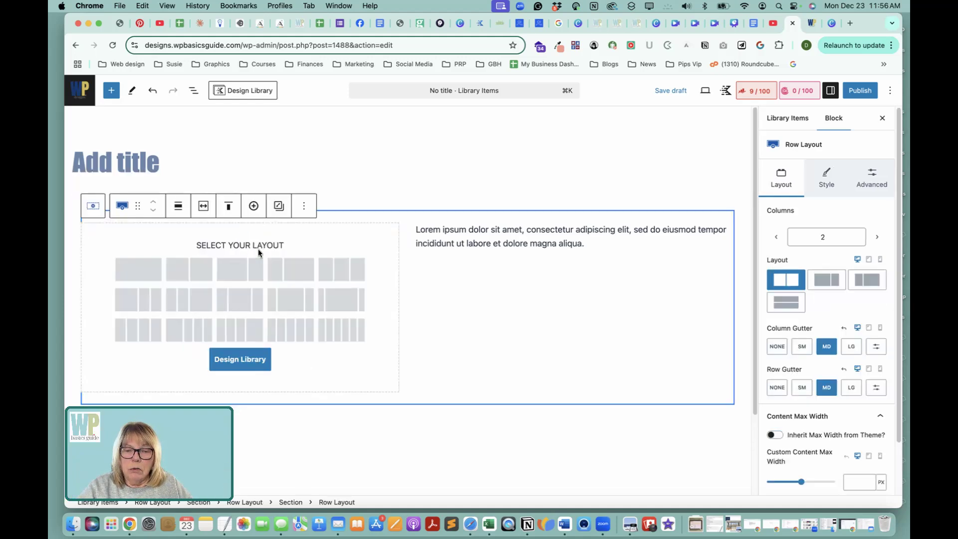
click(191, 271)
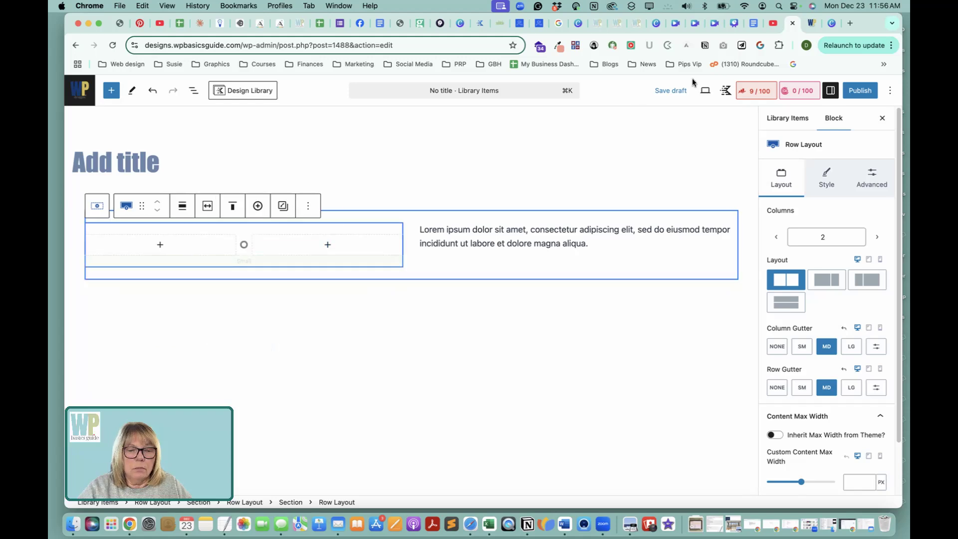
Check the Canva infographic for reference and add an Icon block to the first column of the nested row.
click(832, 23)
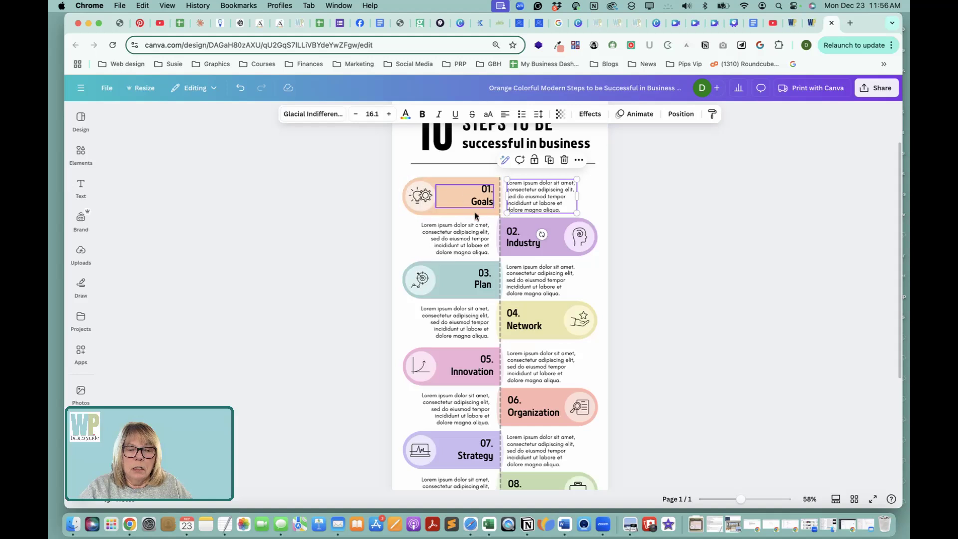
click(792, 23)
click(160, 245)
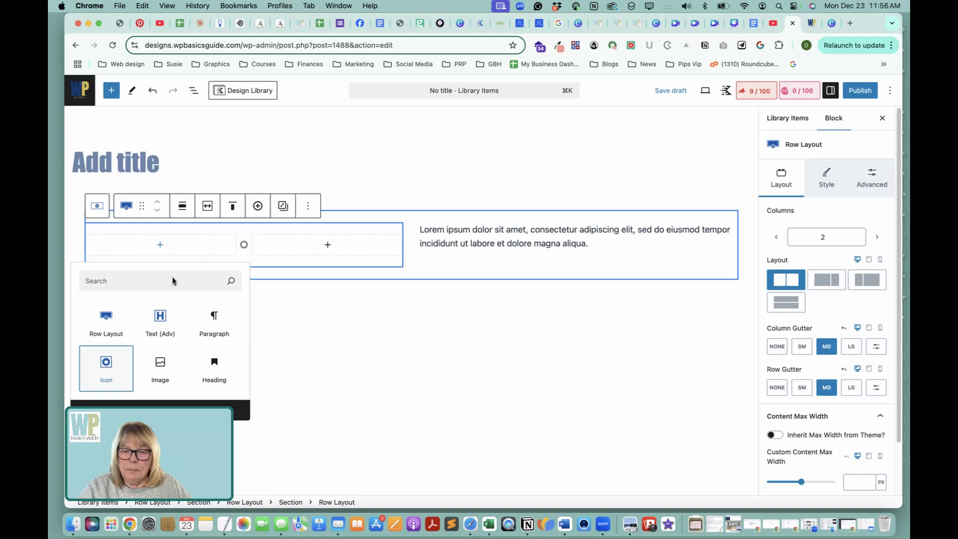
click(105, 366)
Set the icon's size to 80 and its line width to 1.
drag(781, 294, 791, 294)
click(864, 293)
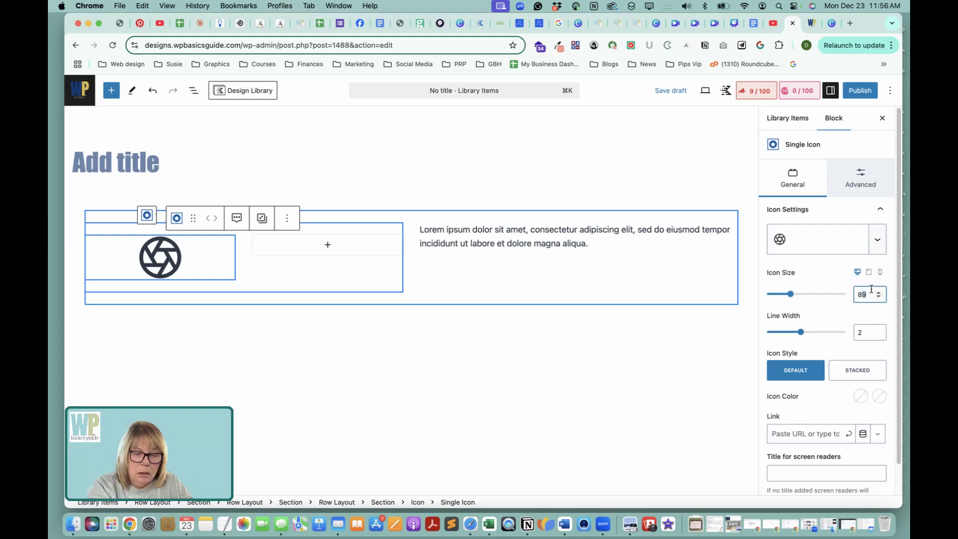
key(BackSpace)
text(0)
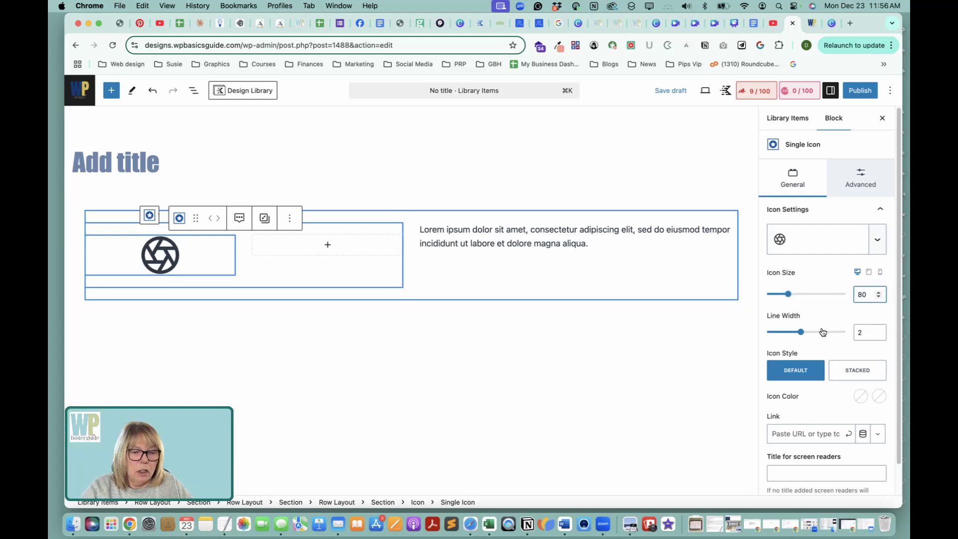
drag(801, 333, 776, 334)
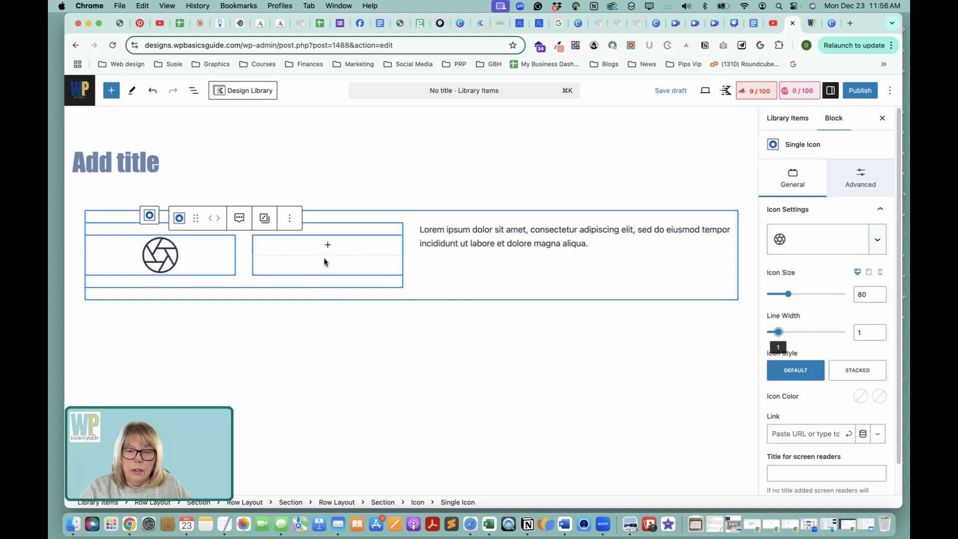
Add a Text (Adv) heading "01." to the nested row's second column, followed by a paragraph reading "Goals".
click(328, 246)
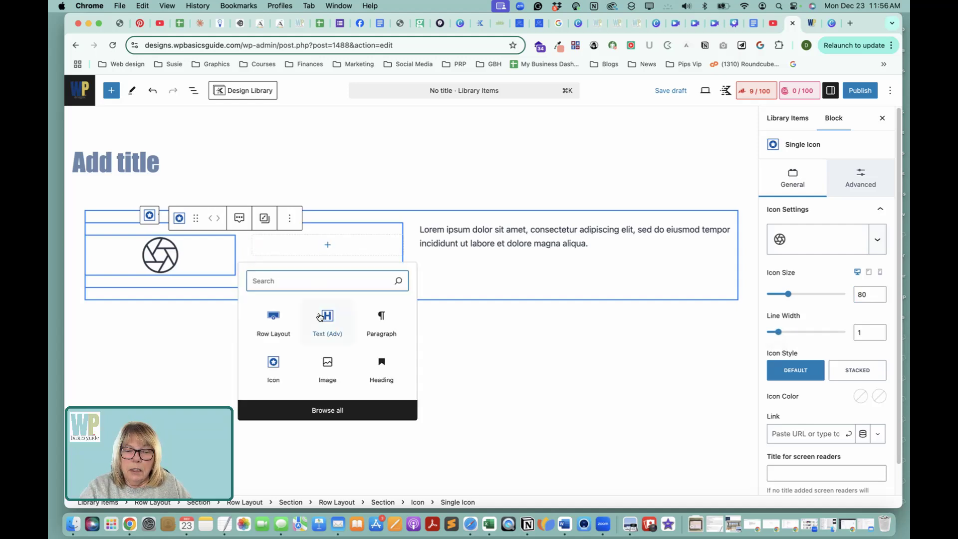
click(326, 320)
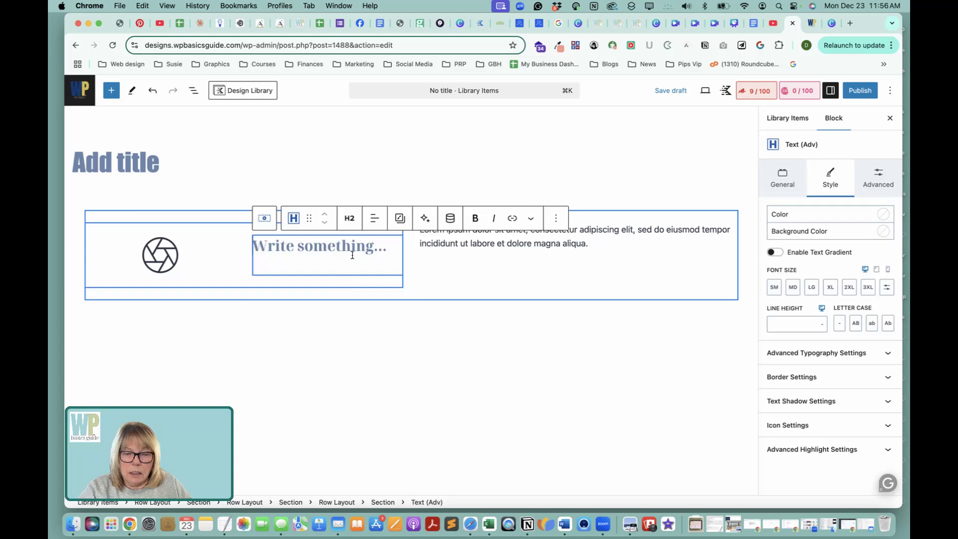
text(01.)
key(Return)
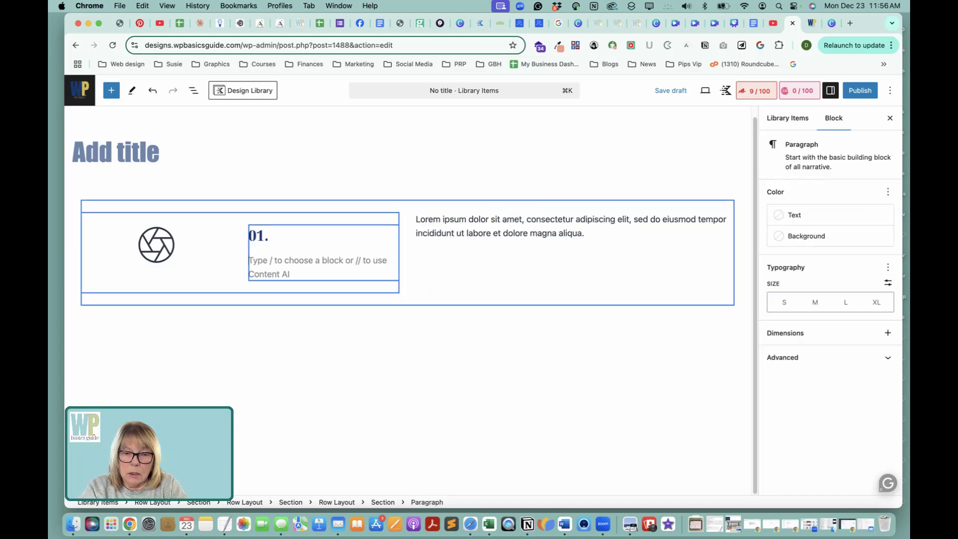
text(Goals)
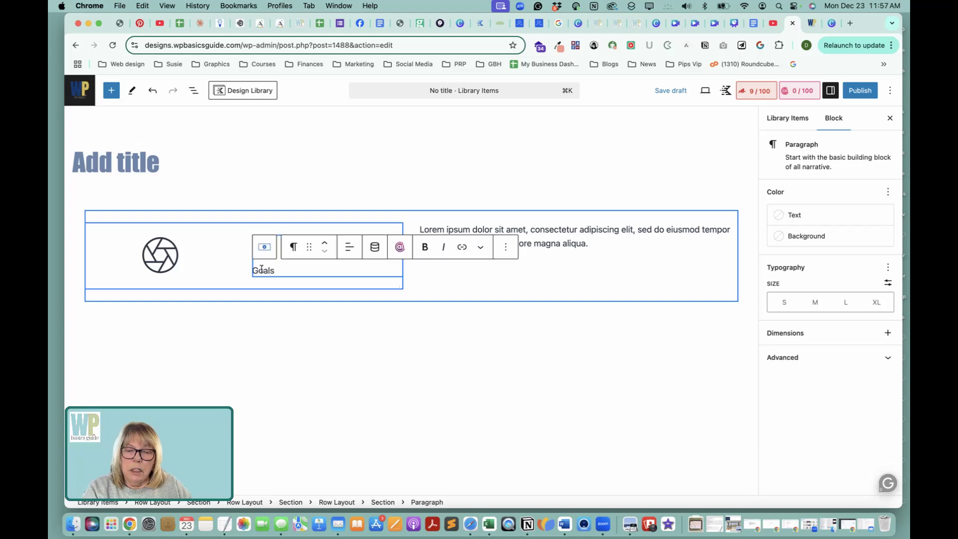
Transform the "Goals" paragraph into a right-aligned Text (Adv) block with Heading 2 level.
click(294, 247)
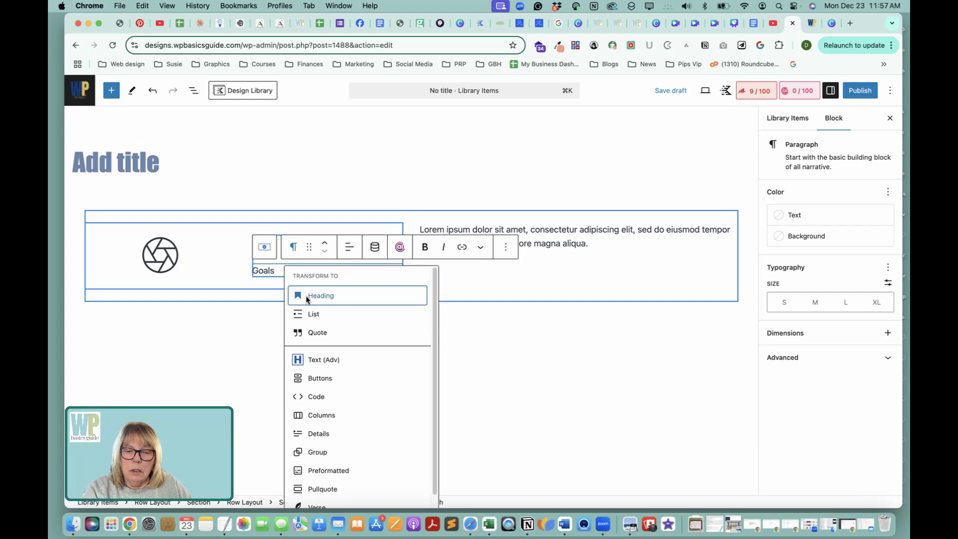
click(307, 357)
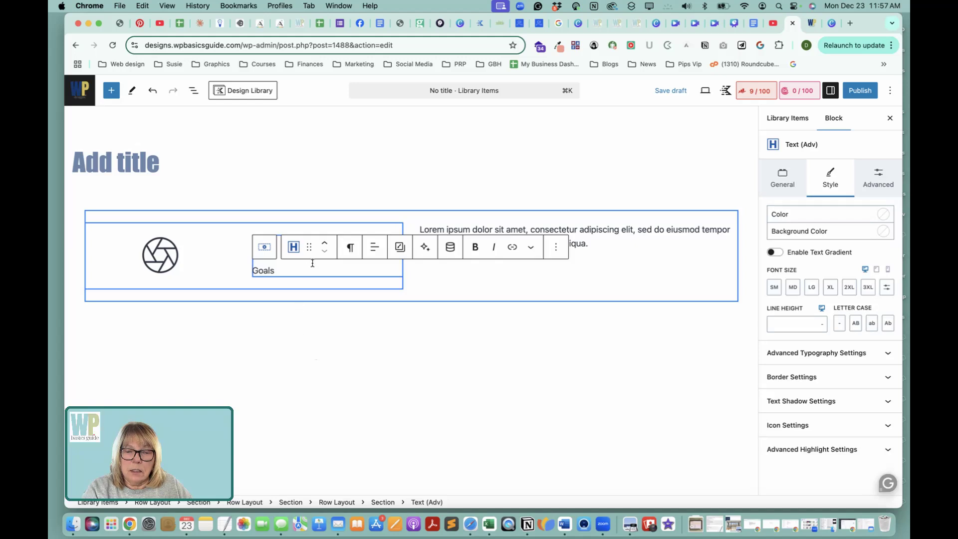
click(351, 247)
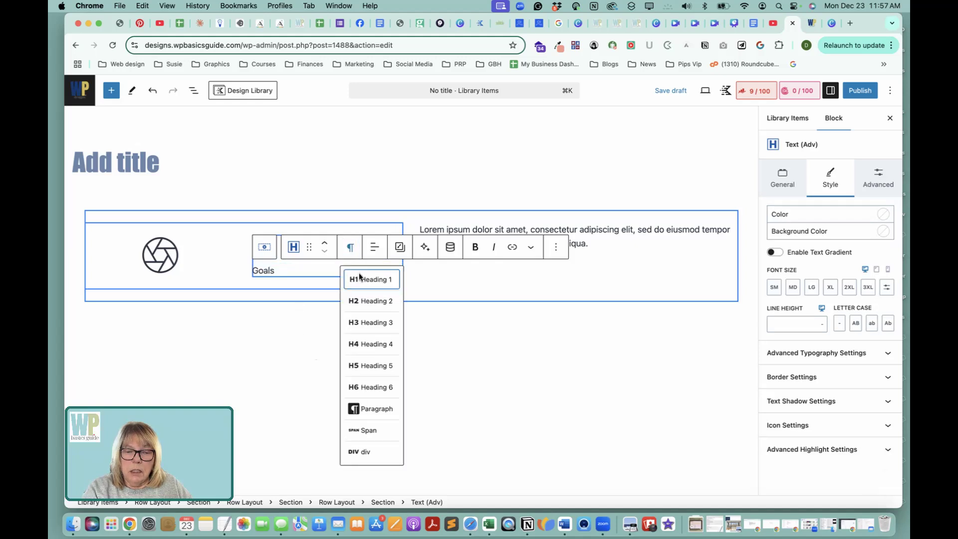
click(364, 300)
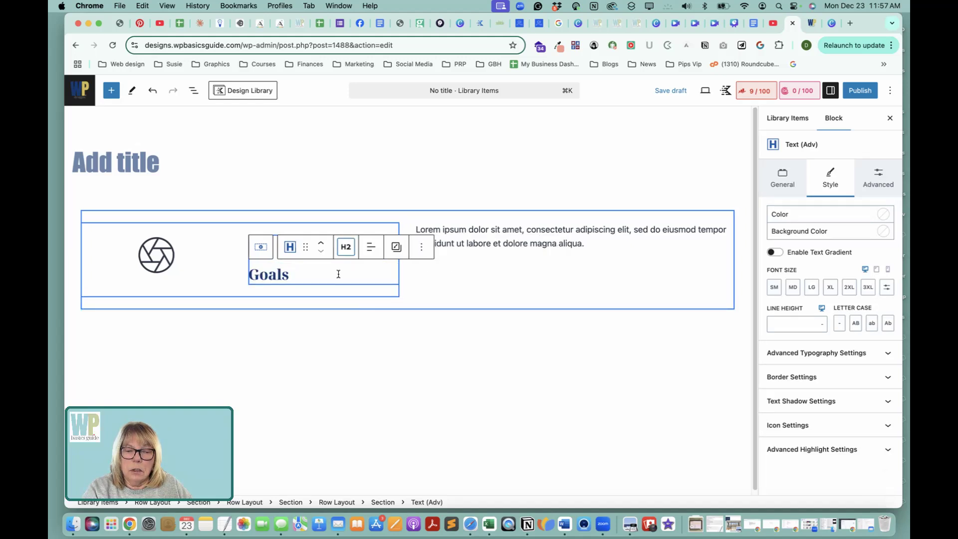
click(372, 246)
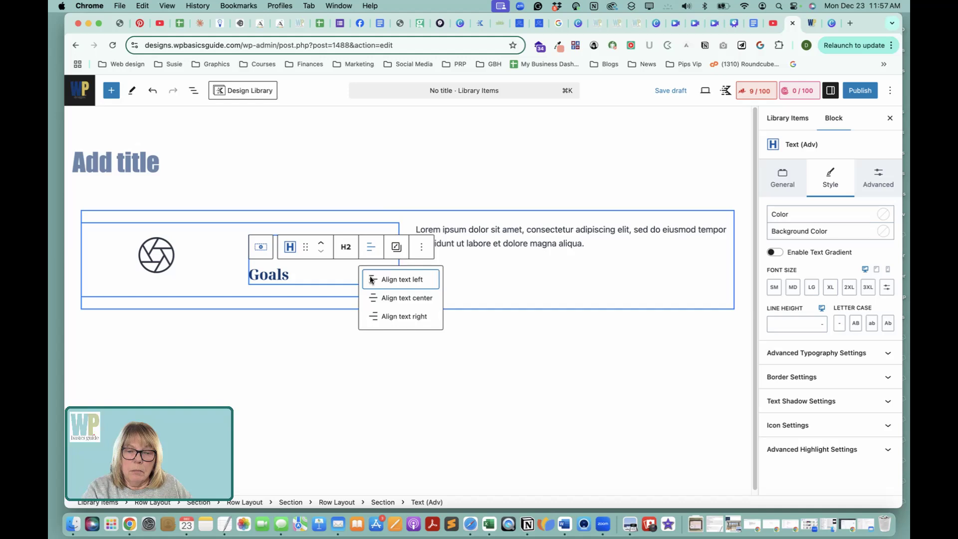
click(392, 314)
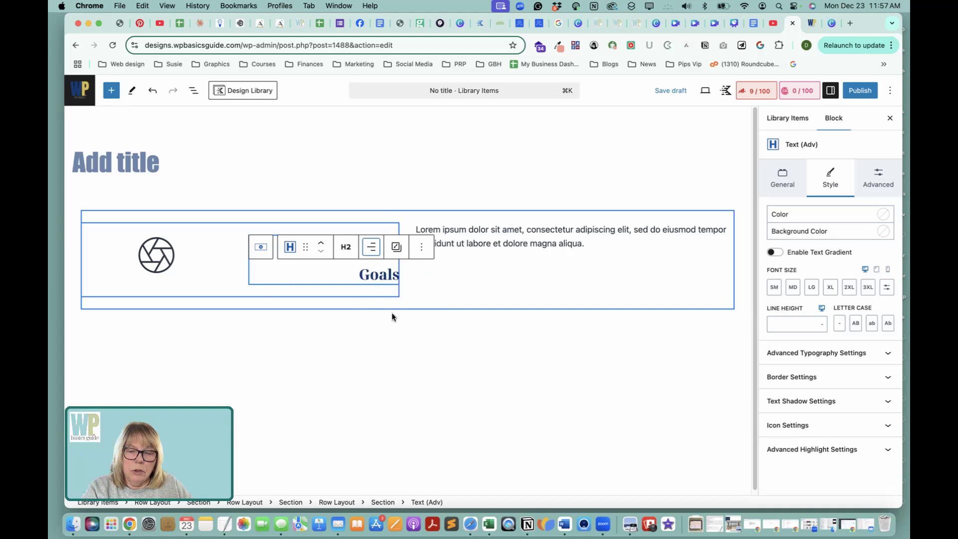
Align the "01." heading to the right.
click(344, 211)
click(267, 245)
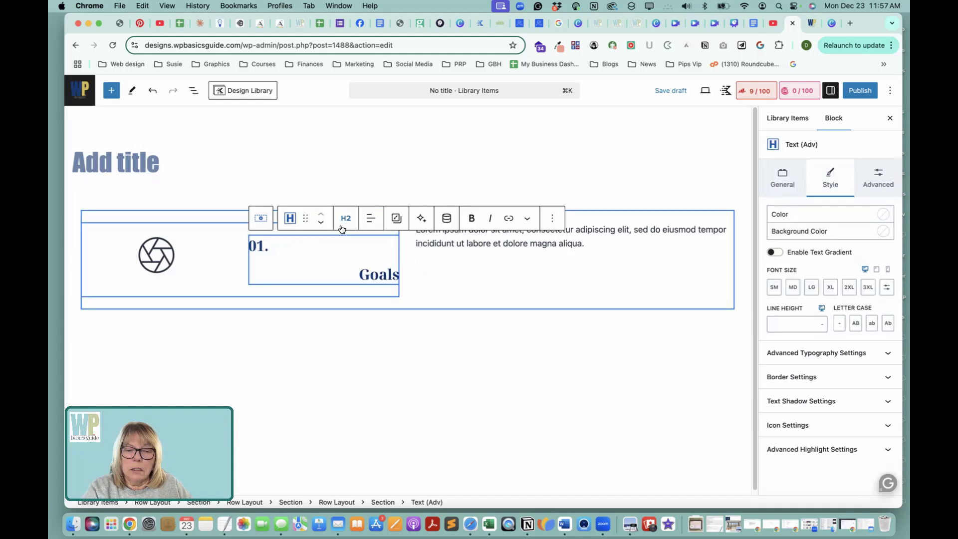
click(371, 218)
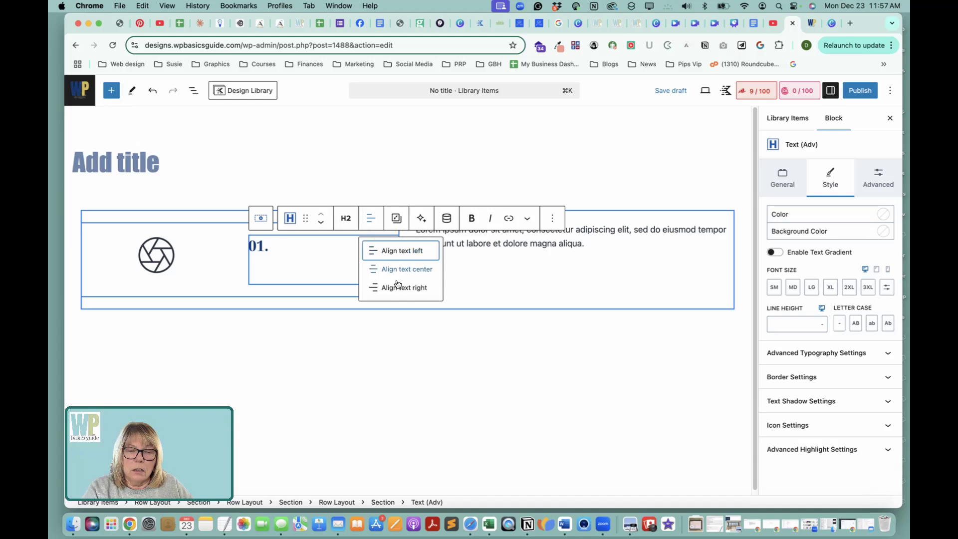
click(402, 289)
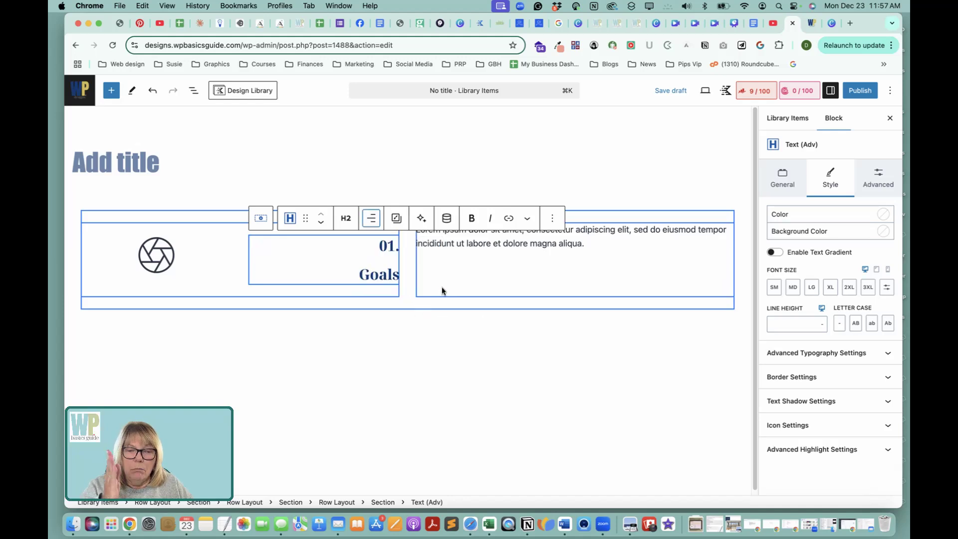
Compare with the Canva infographic and give the section around the icon and headings a gold D6BA4F background at 0.56 opacity.
click(417, 265)
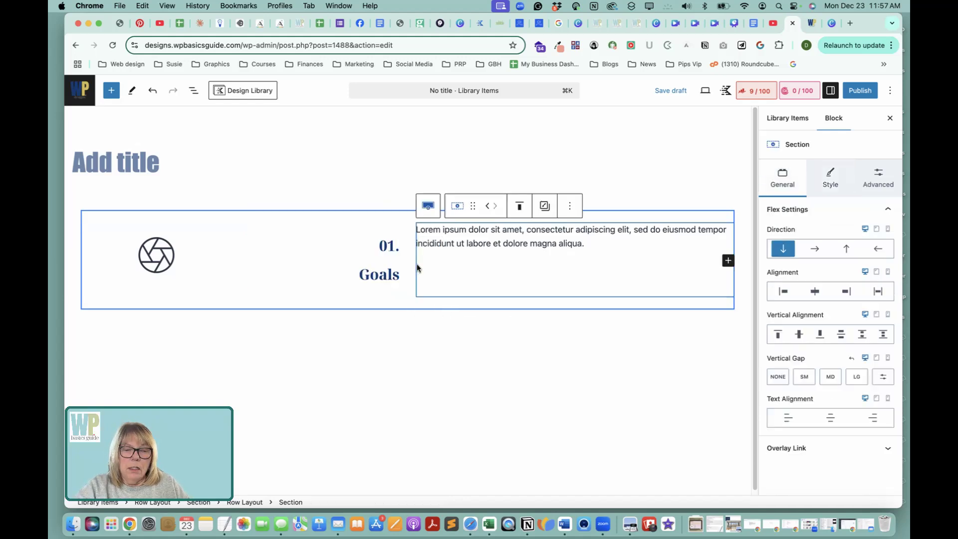
click(395, 233)
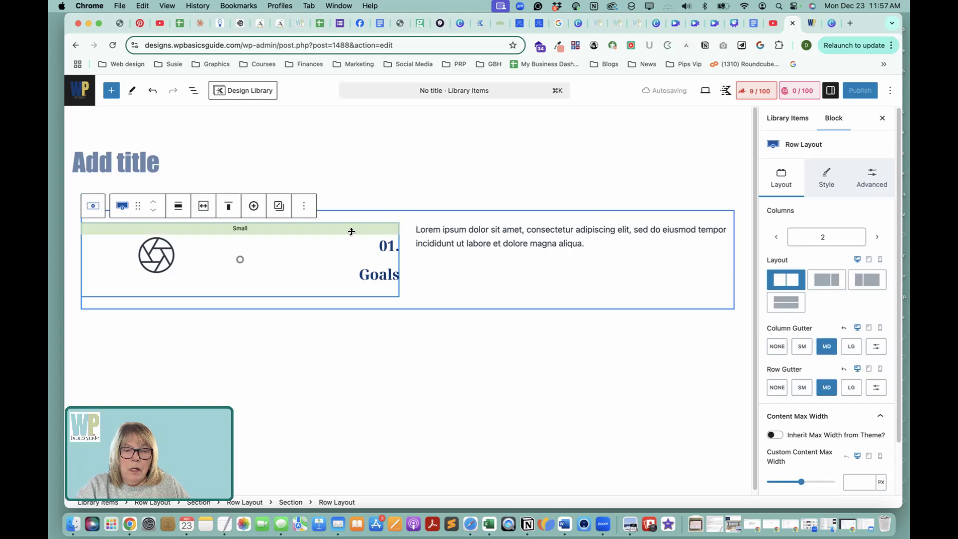
click(812, 25)
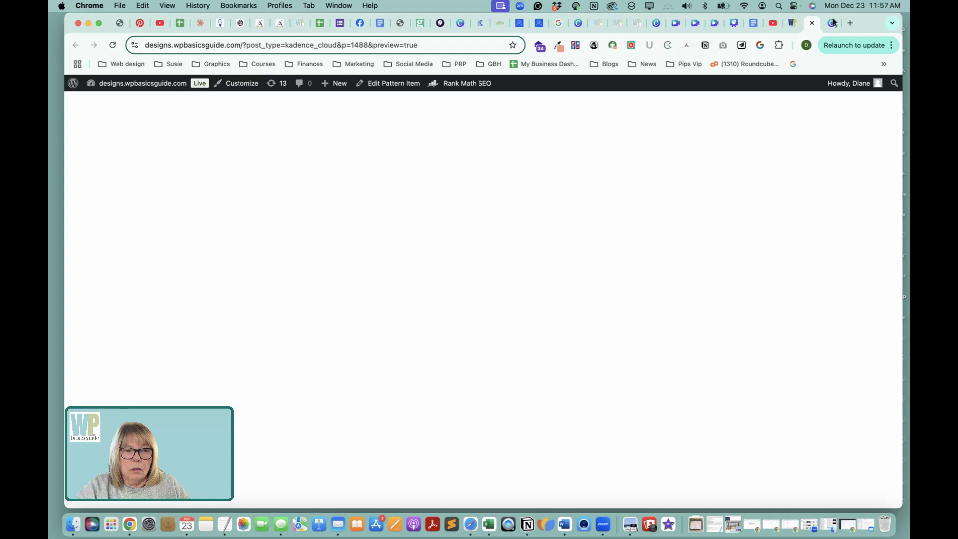
click(832, 23)
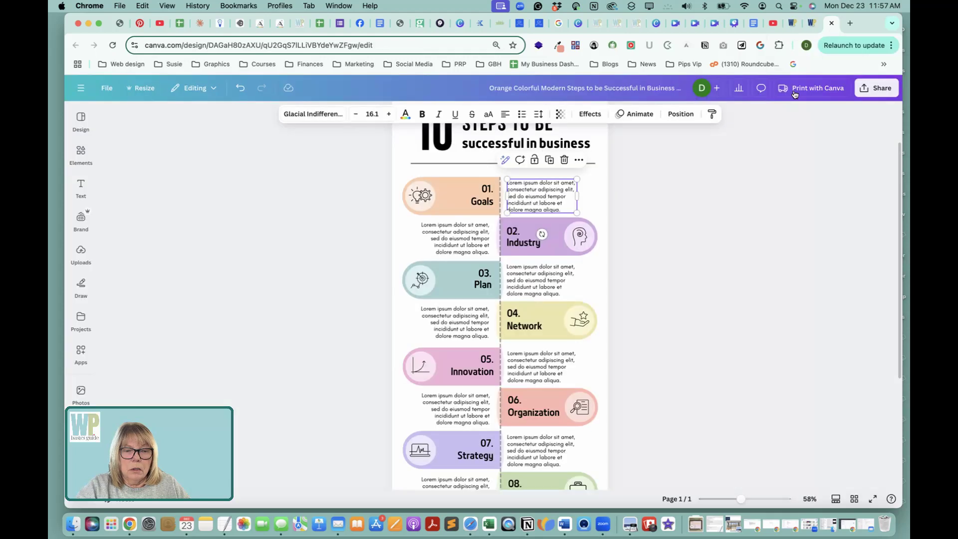
click(794, 23)
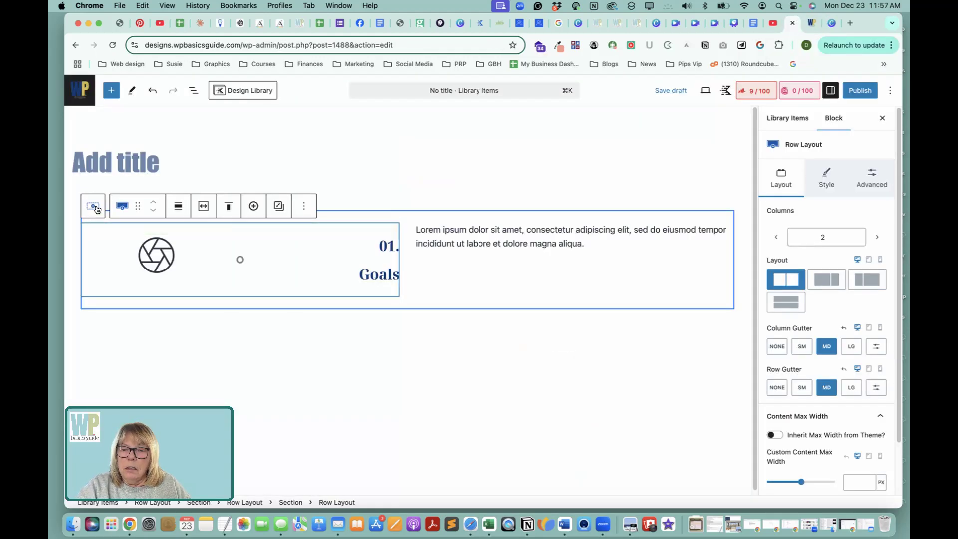
click(93, 206)
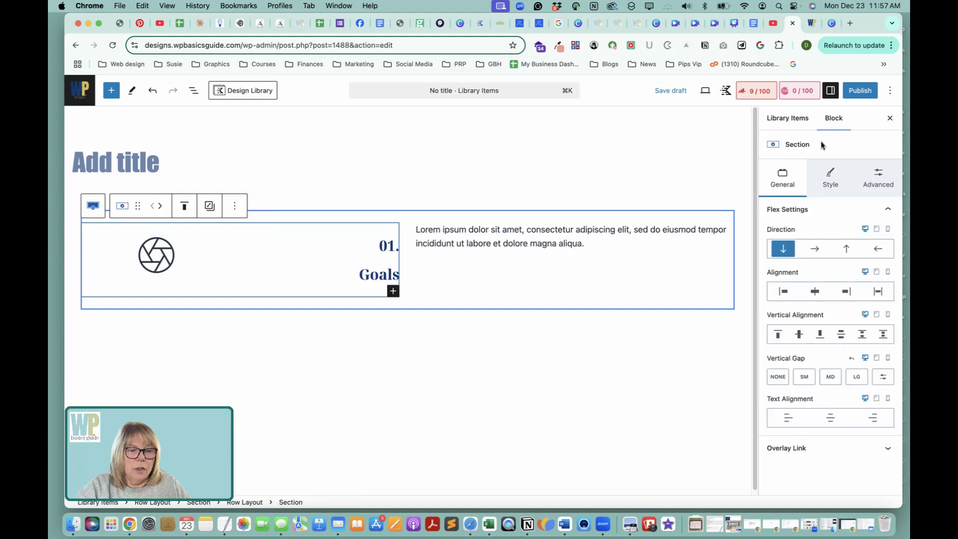
click(828, 194)
click(879, 280)
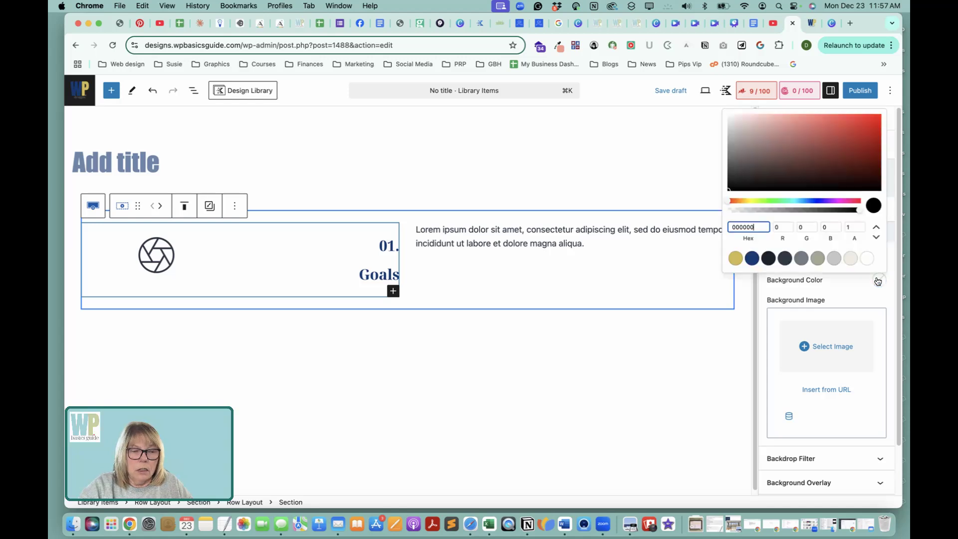
click(736, 259)
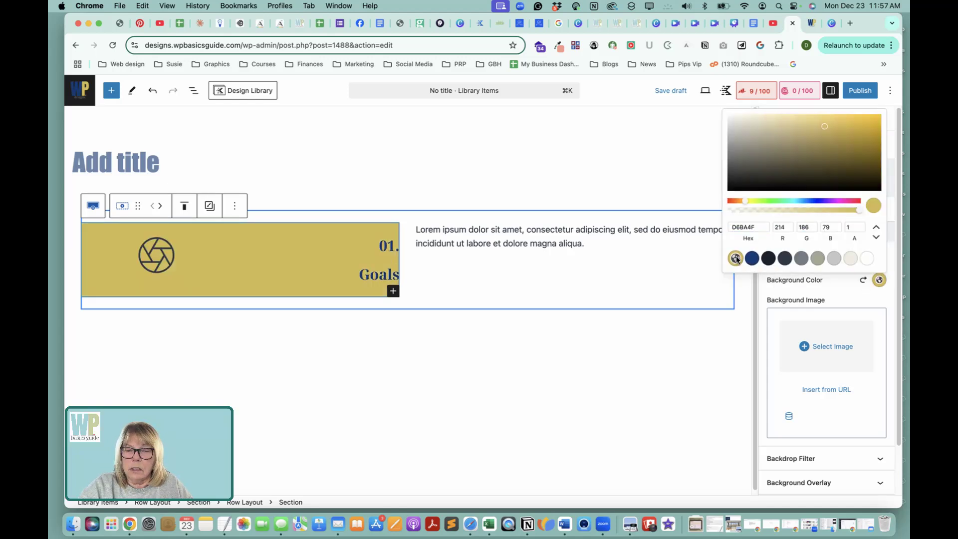
drag(858, 211, 803, 210)
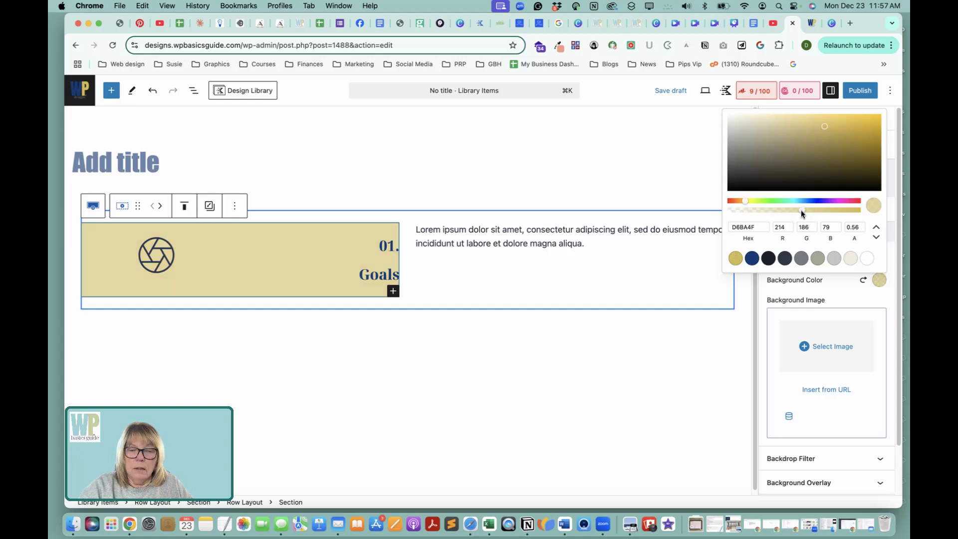
click(834, 289)
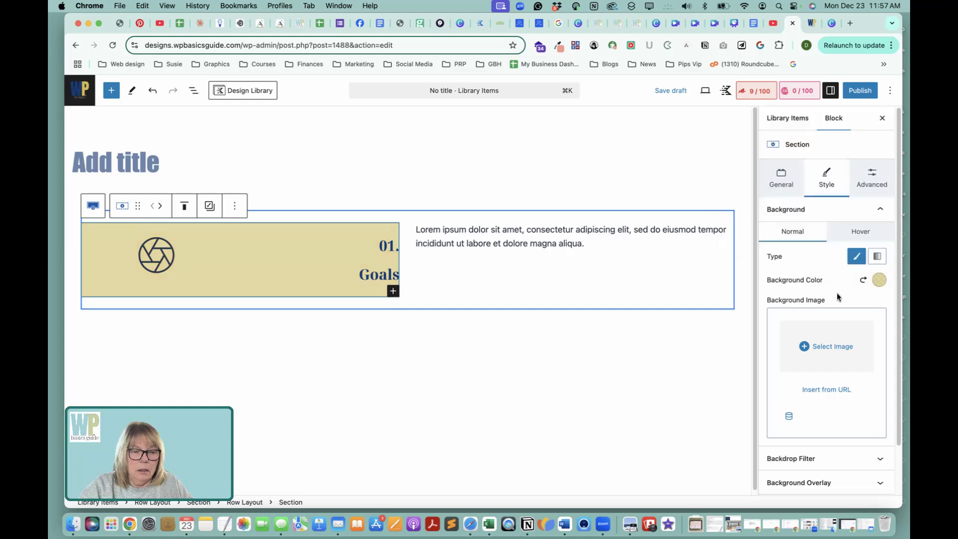
Round the gold section's left end by setting its top and left border radius values to 100 px.
scroll(836, 309, down, 2)
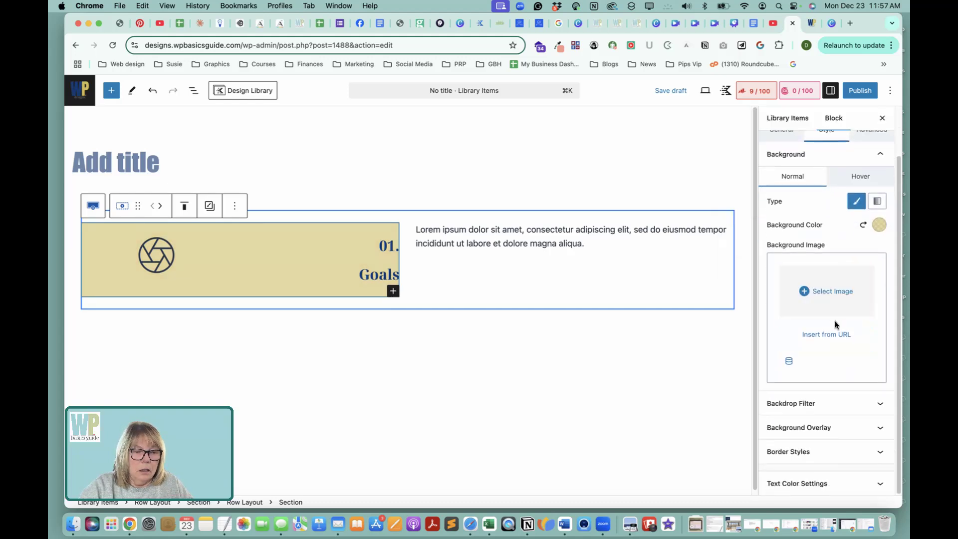
click(843, 452)
scroll(839, 307, down, 5)
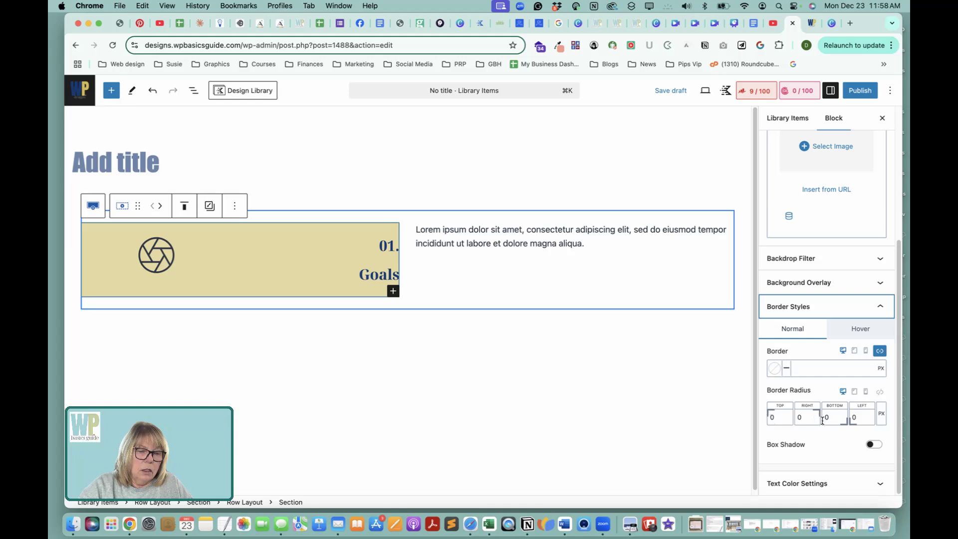
click(782, 417)
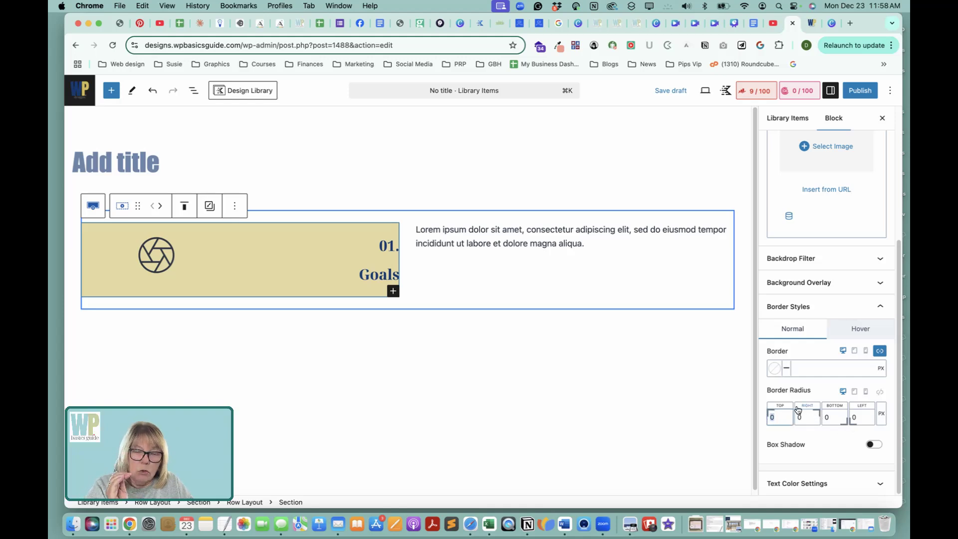
text(100)
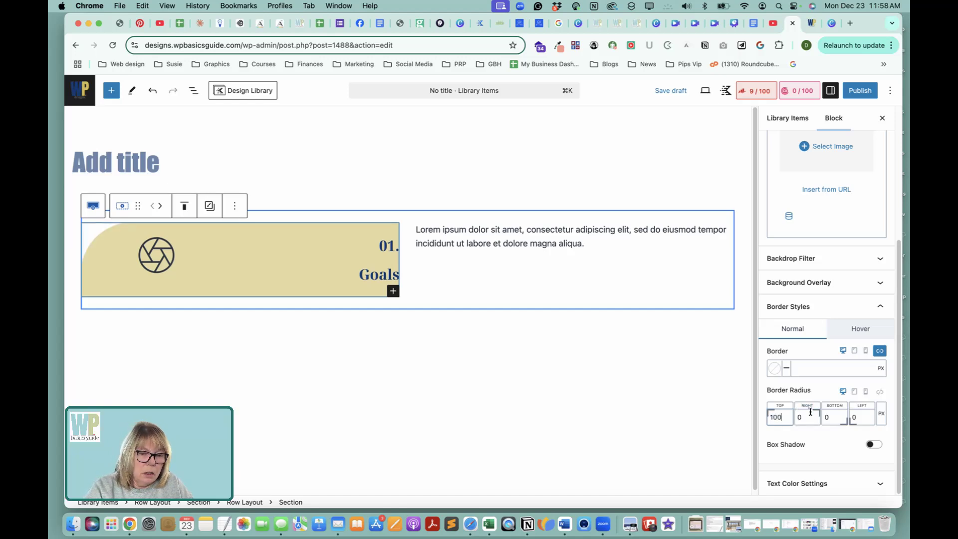
click(855, 417)
text(100)
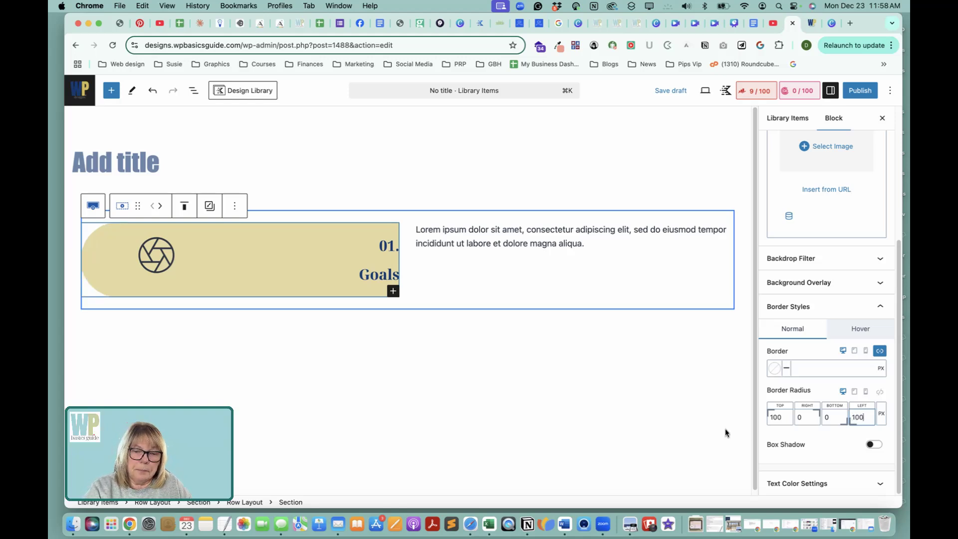
click(461, 322)
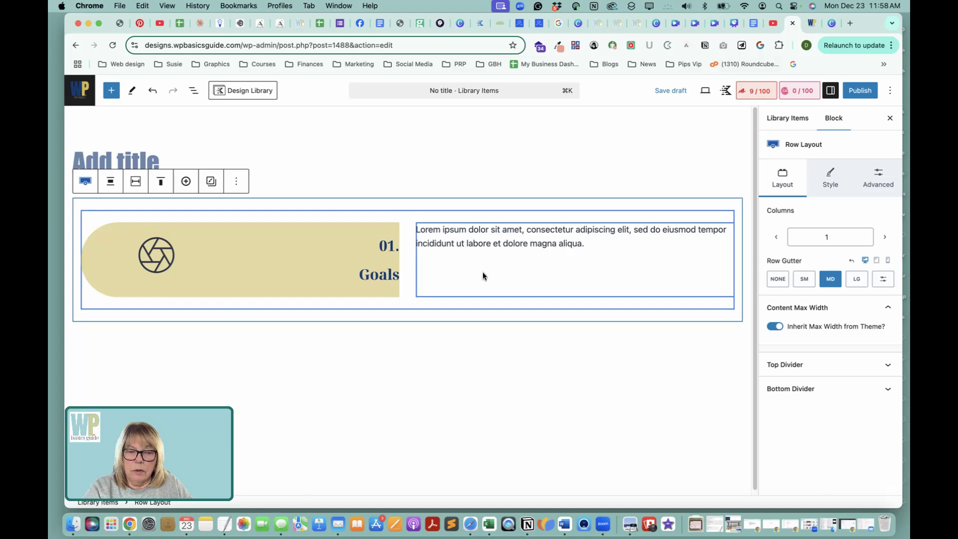
Unlink the borders of the nested row holding the icon and headings, and colour its right border navy 0B3A79.
click(395, 229)
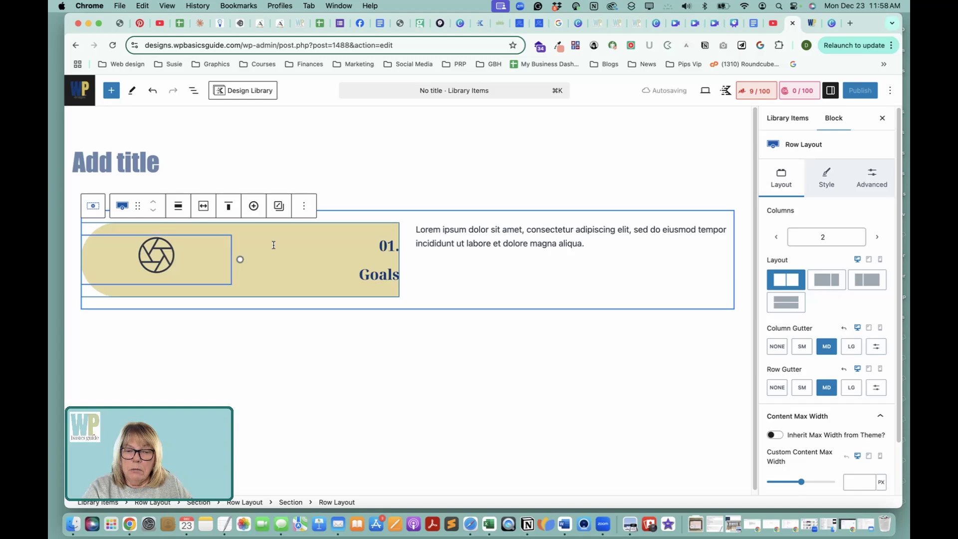
drag(277, 230, 398, 239)
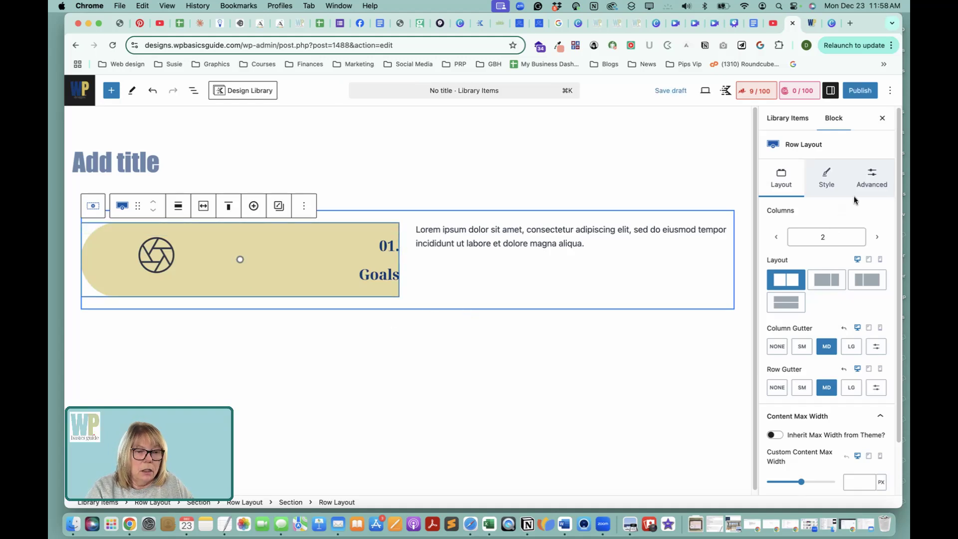
click(827, 181)
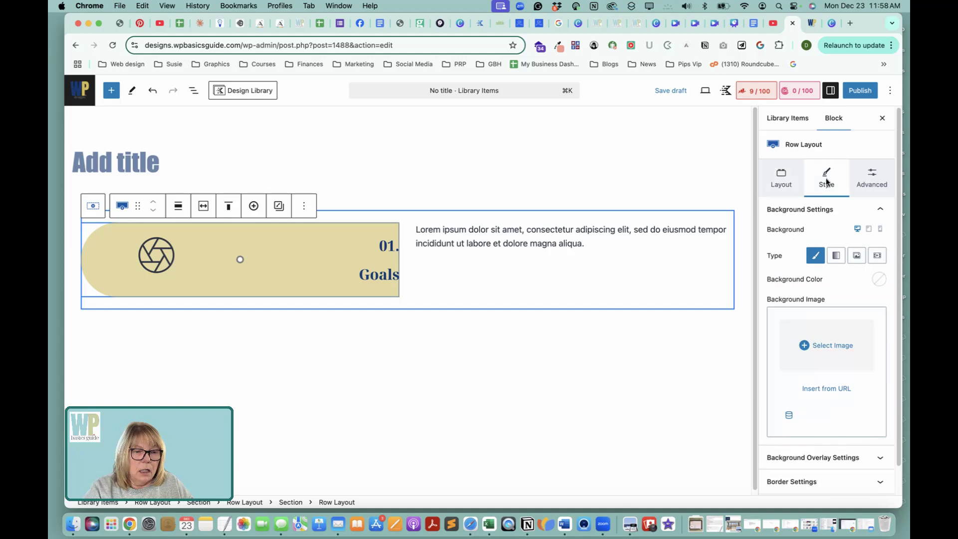
scroll(835, 331, down, 1)
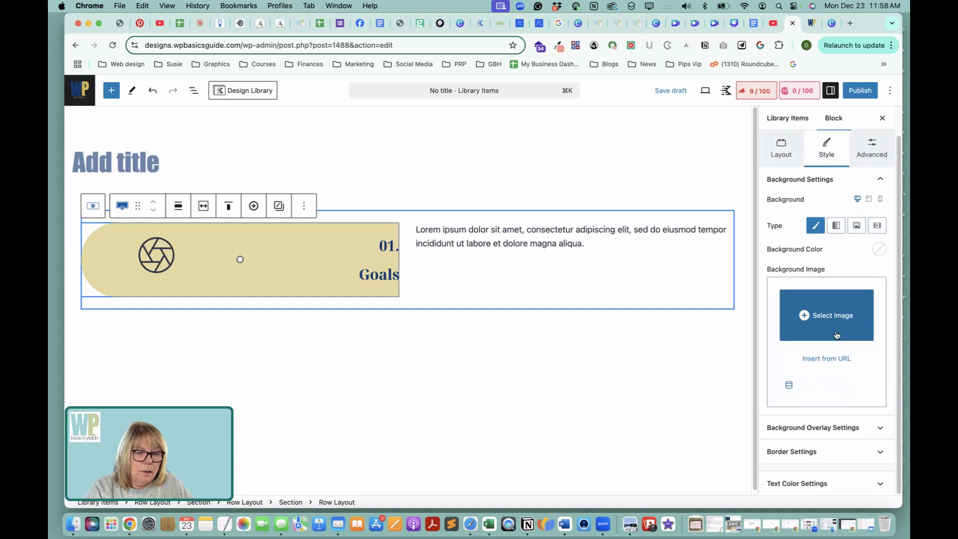
click(848, 454)
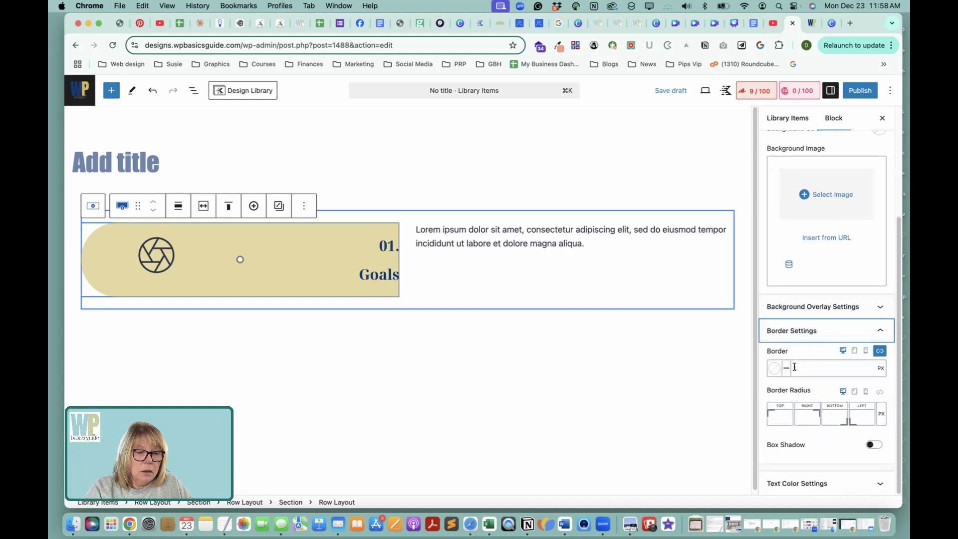
click(881, 353)
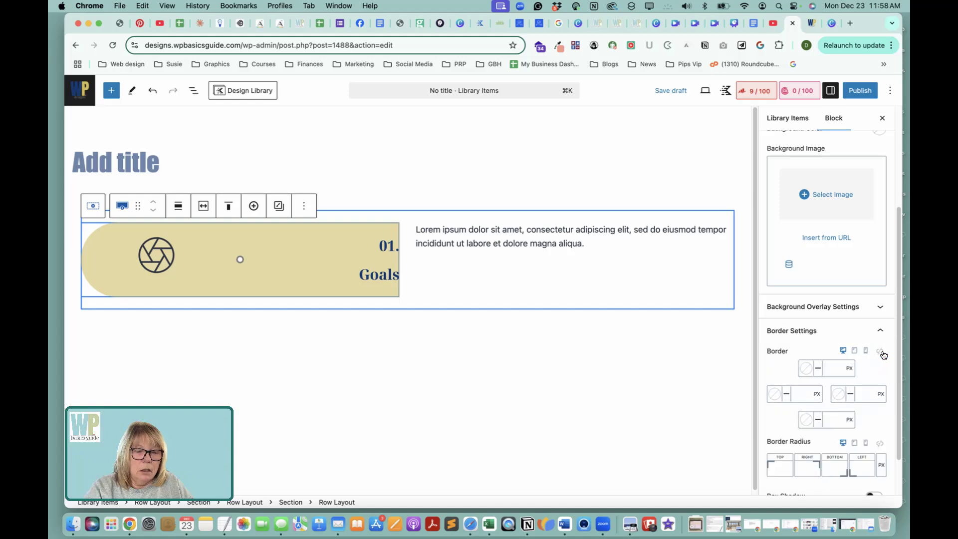
scroll(799, 330, down, 2)
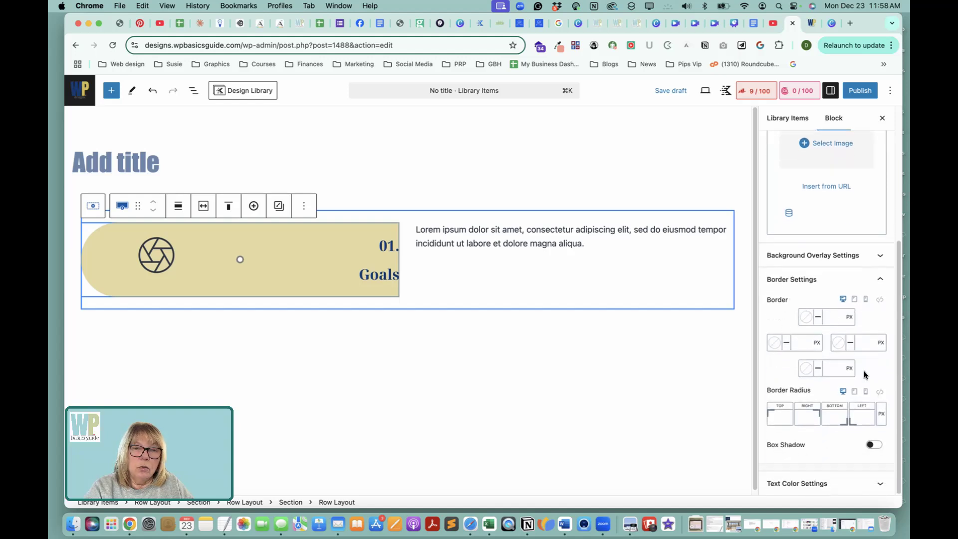
click(838, 343)
click(711, 322)
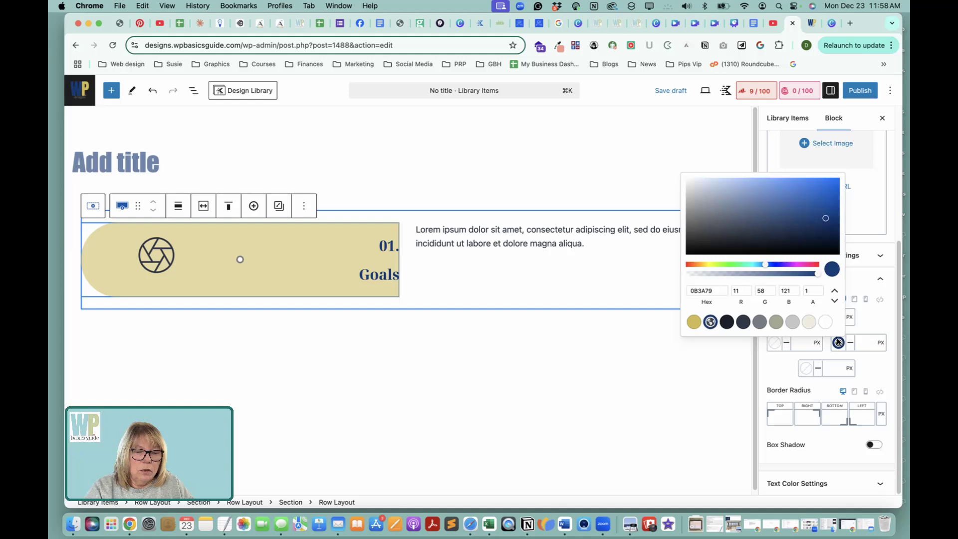
Make the nested row's right border 5 px wide with a dashed style.
click(864, 342)
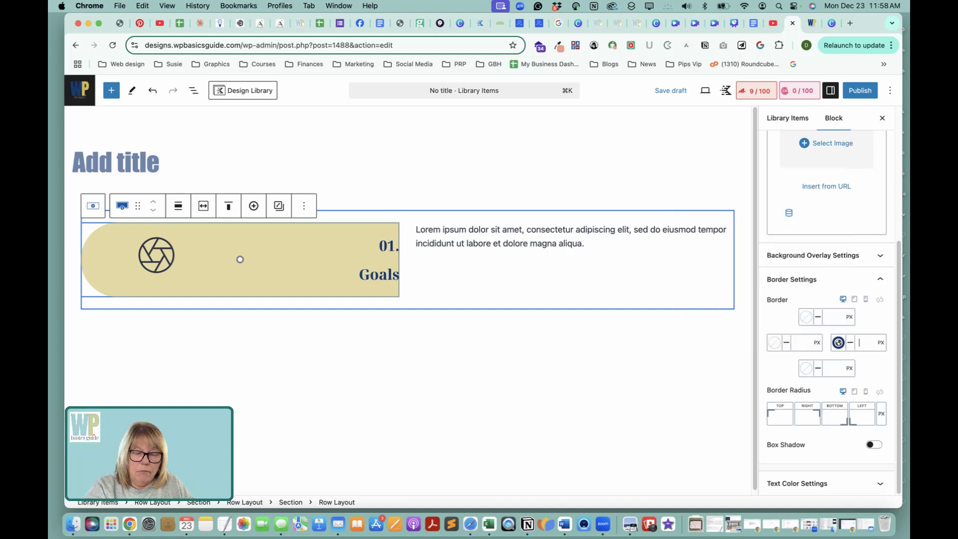
text(5)
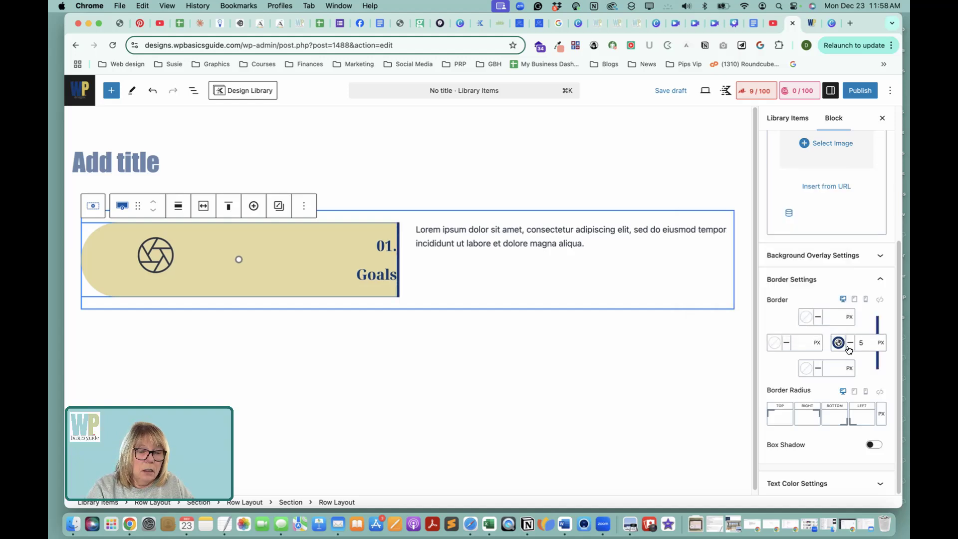
click(852, 347)
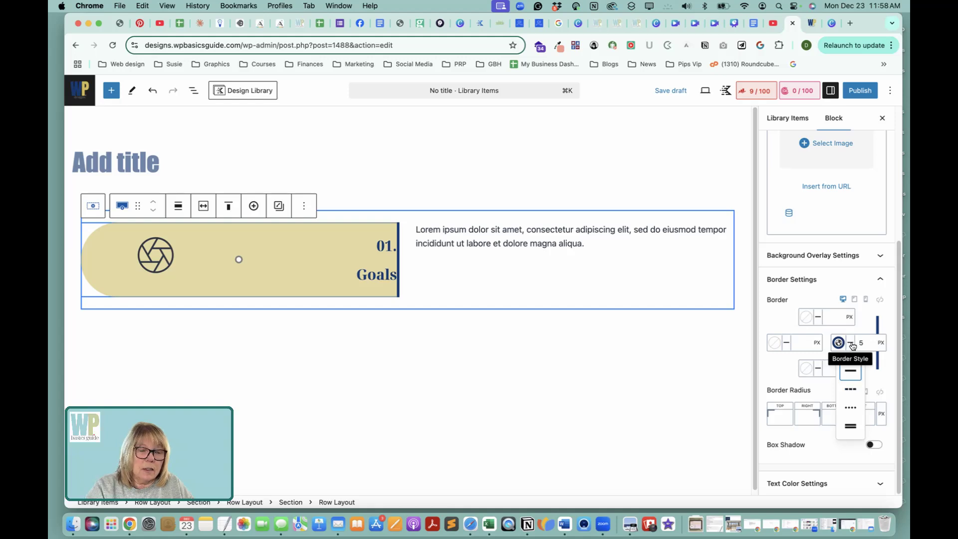
click(853, 390)
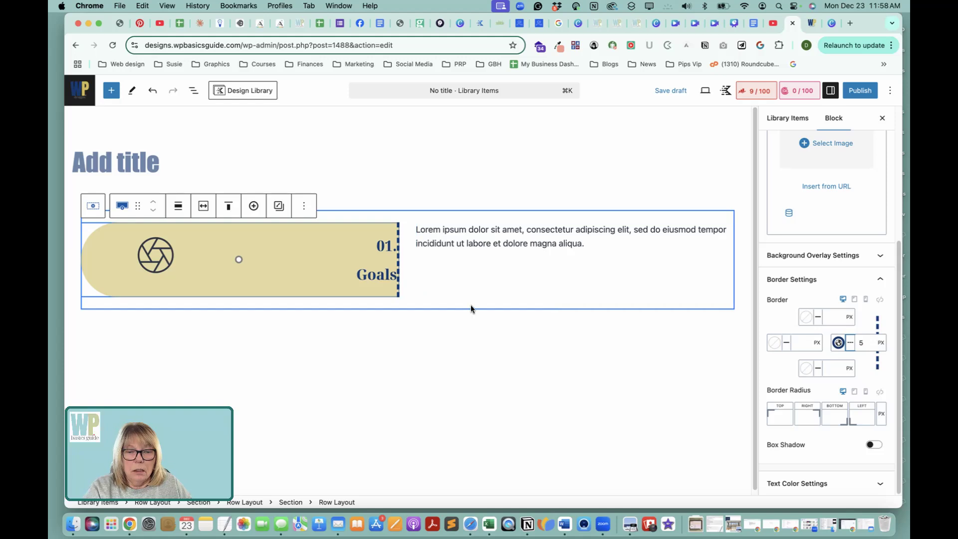
Vertically align the lorem ipsum section's content to the middle.
click(490, 250)
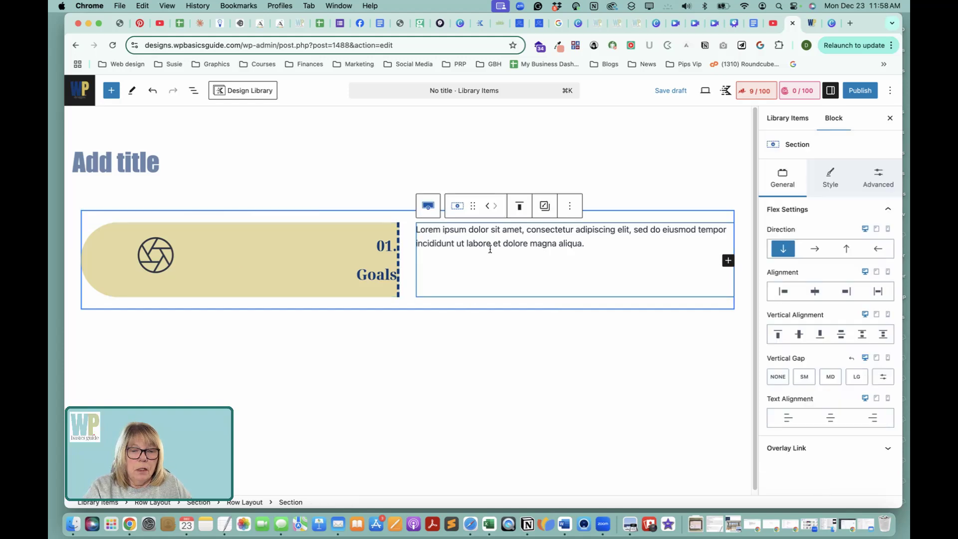
click(519, 205)
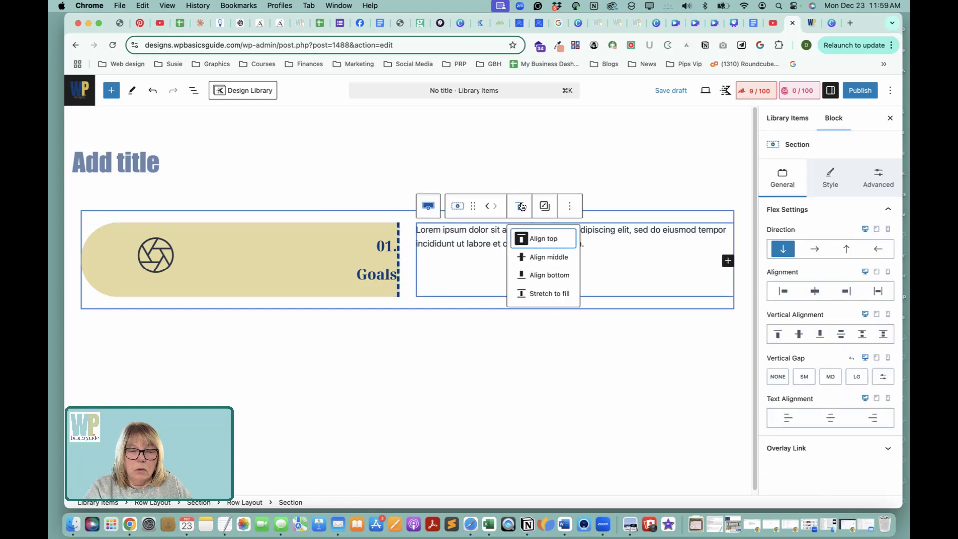
click(535, 259)
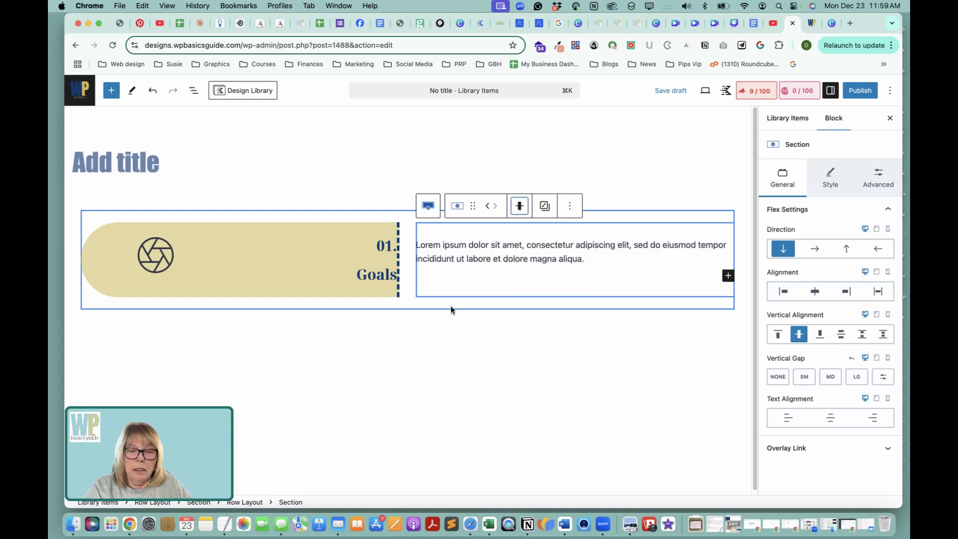
click(439, 316)
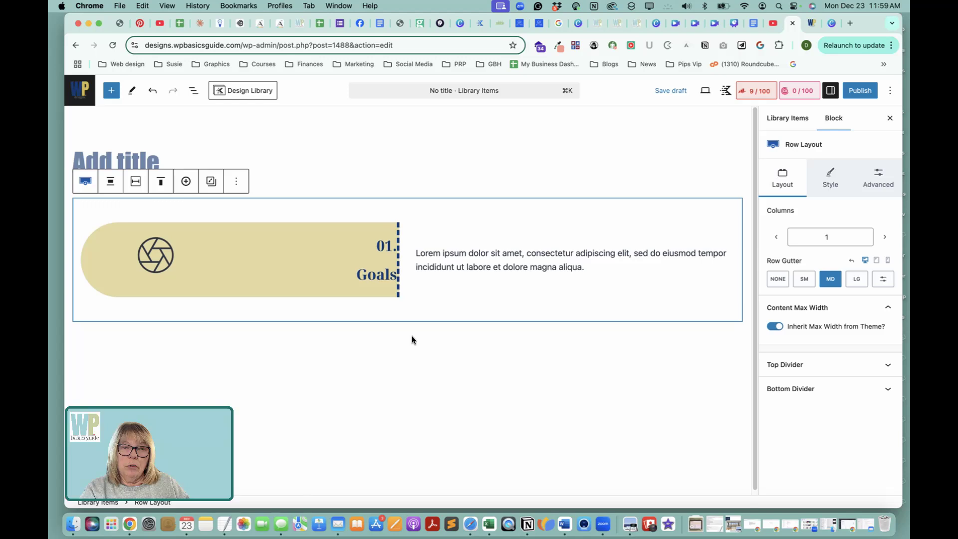
Remove the column and row gutters from the two-column row holding the gold section and the lorem ipsum text.
mouse_move(409, 235)
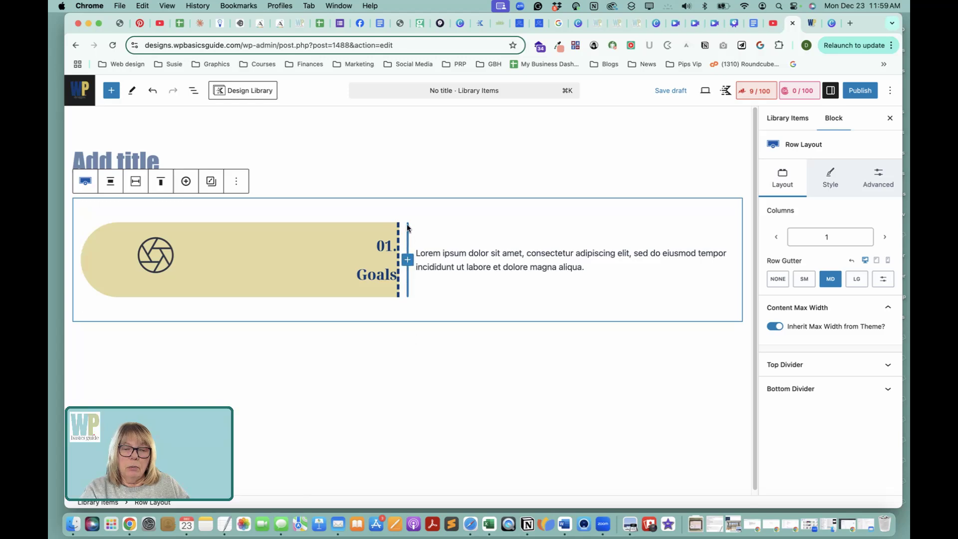
click(434, 266)
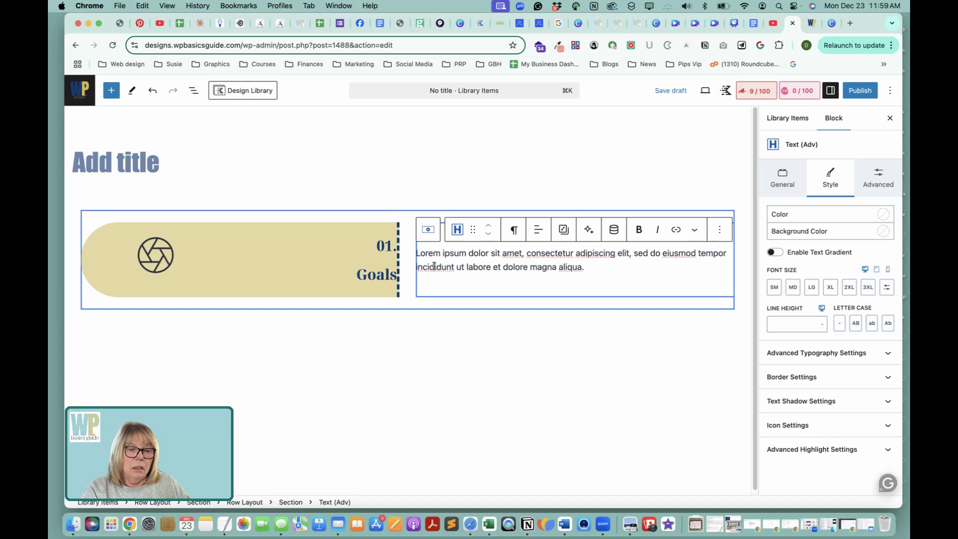
click(429, 230)
click(429, 208)
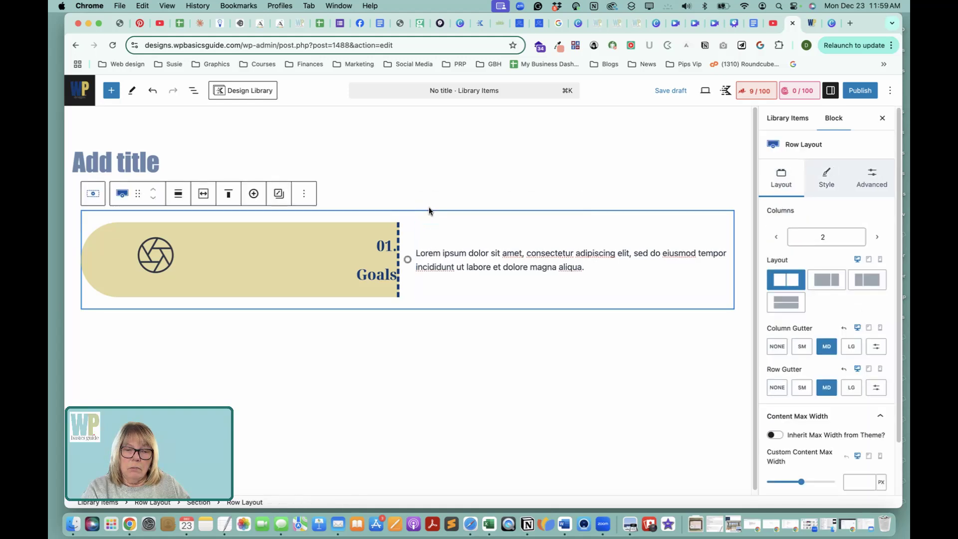
click(779, 347)
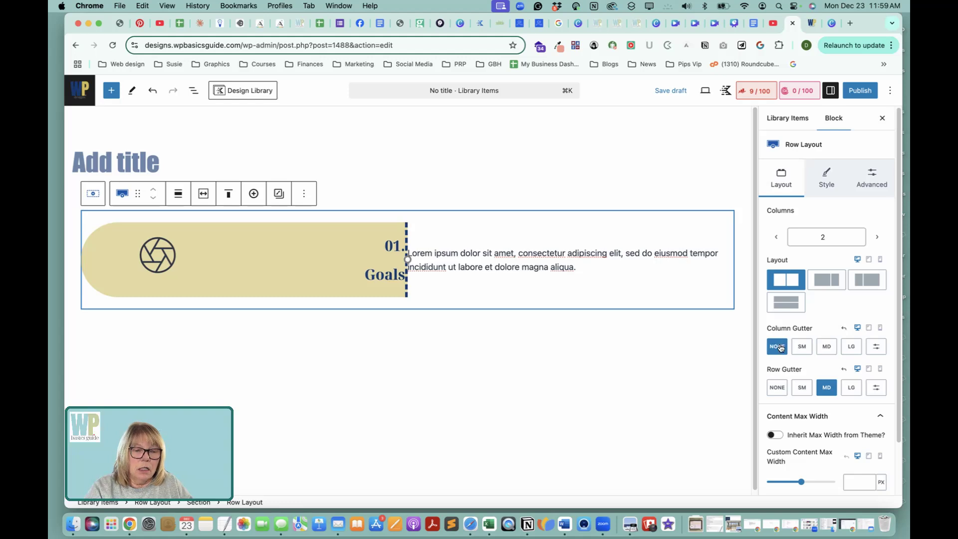
click(778, 389)
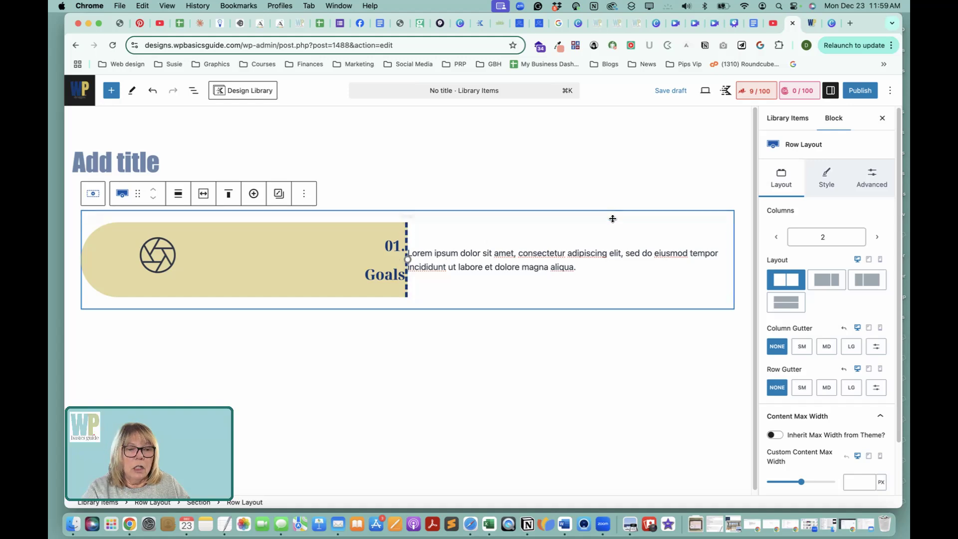
Save the draft, reload the preview page to check the block, and return to the editor.
click(671, 91)
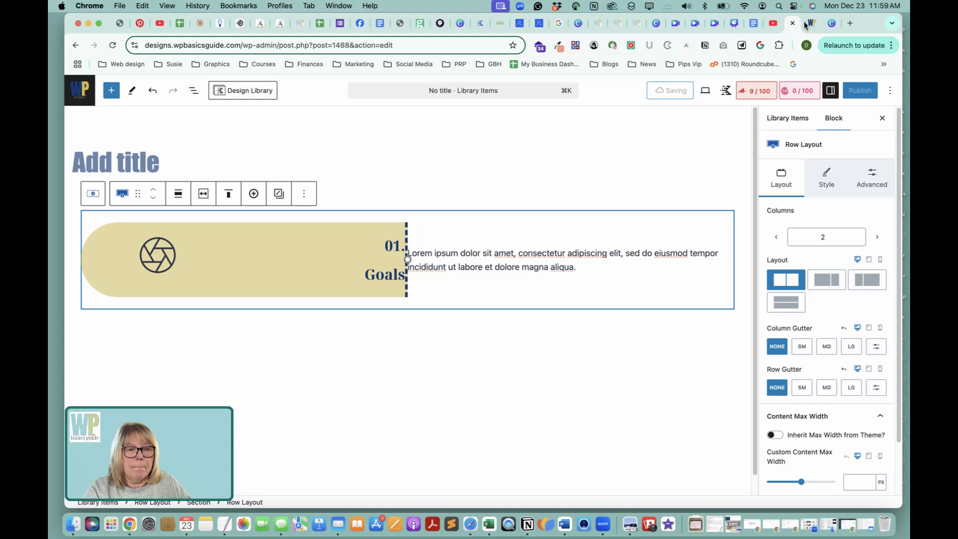
click(114, 45)
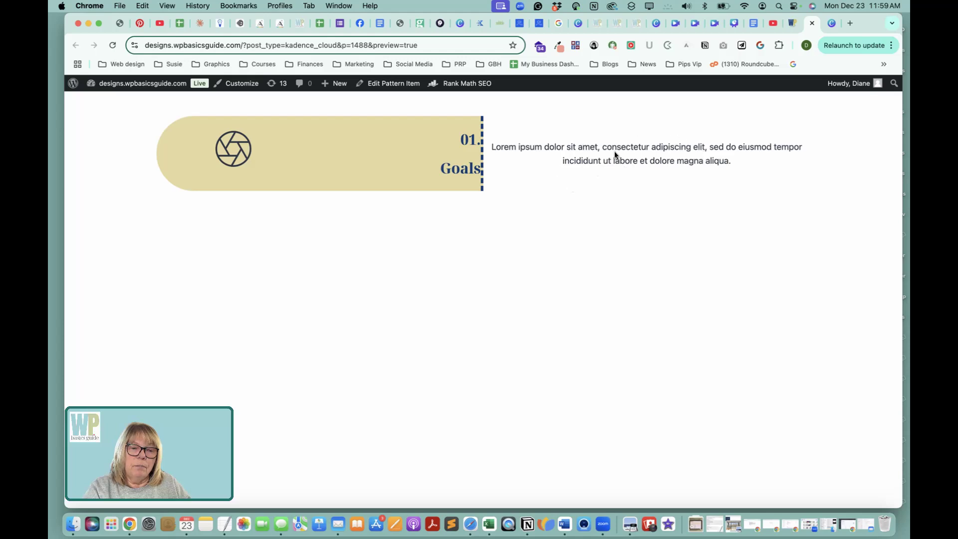
click(793, 23)
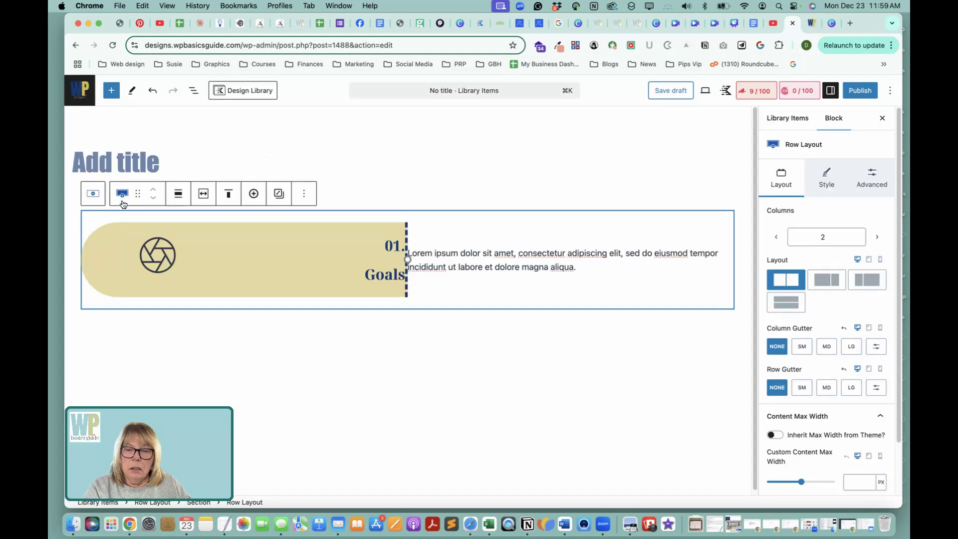
Set the lorem ipsum section's horizontal flex alignment to left.
click(94, 194)
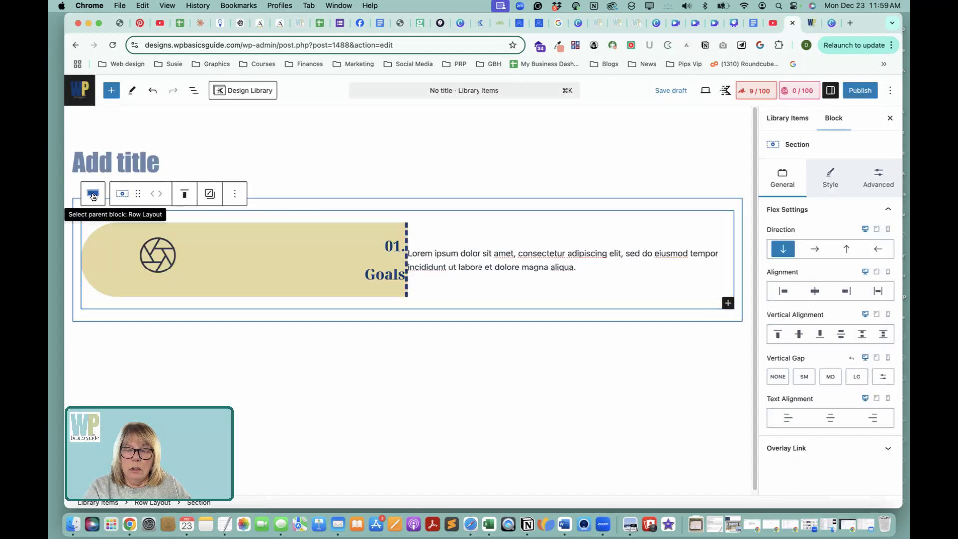
click(93, 195)
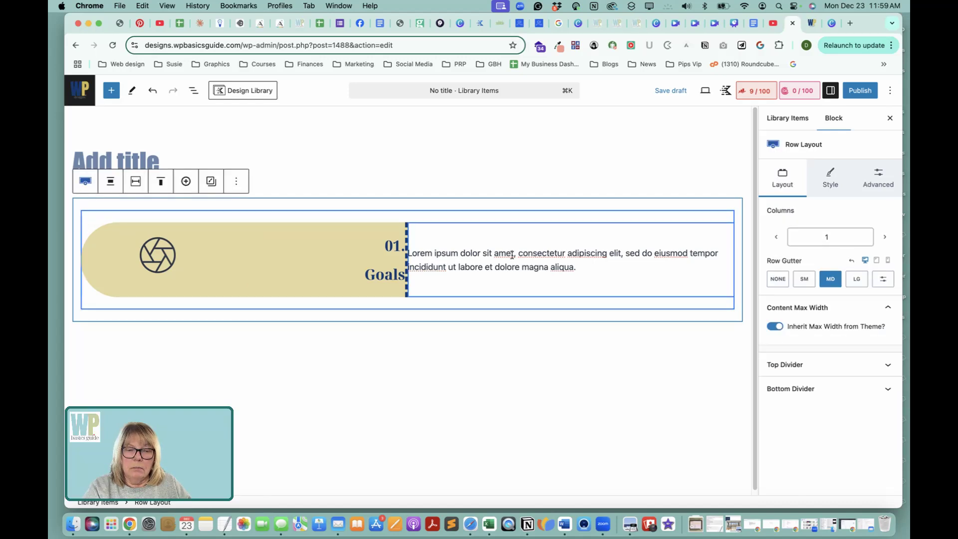
click(475, 253)
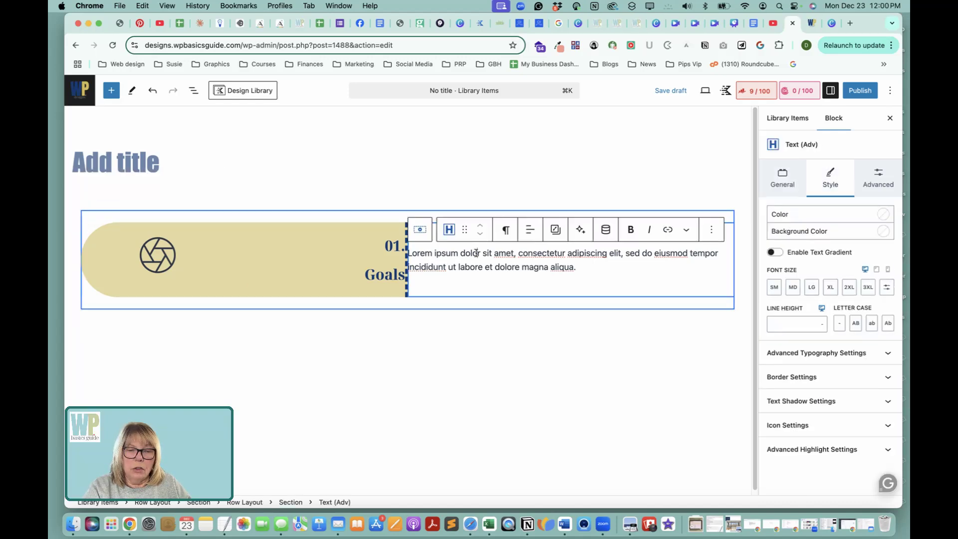
click(421, 233)
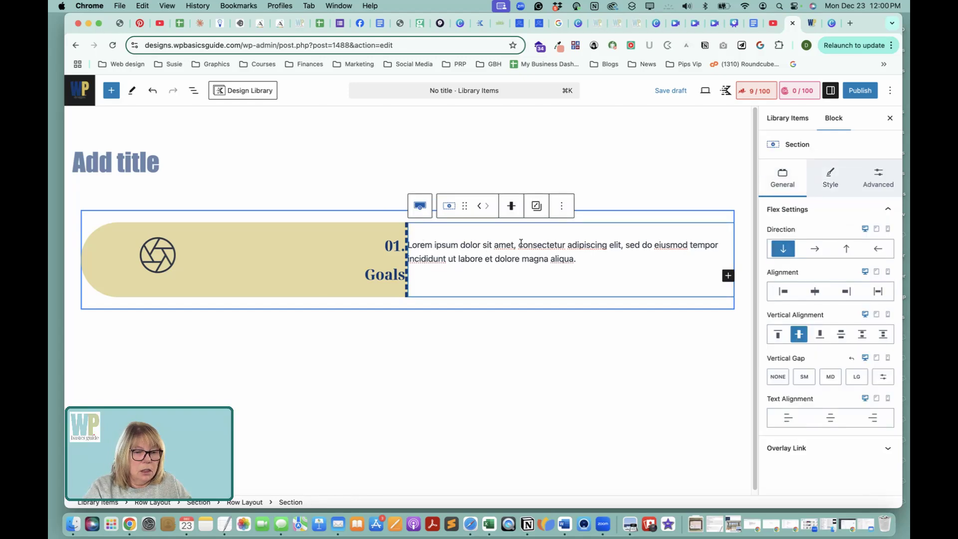
click(784, 293)
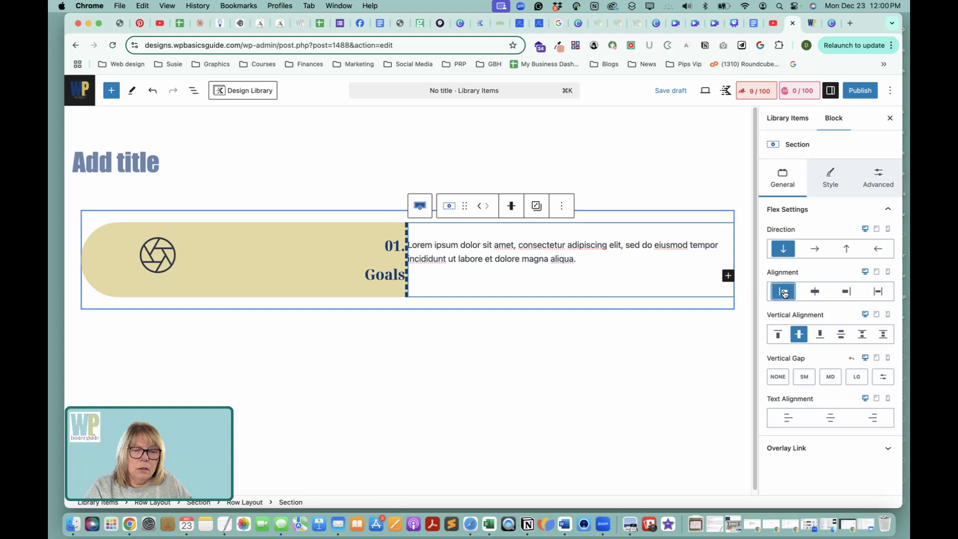
Left-align the lorem ipsum text beside the gold section.
click(500, 246)
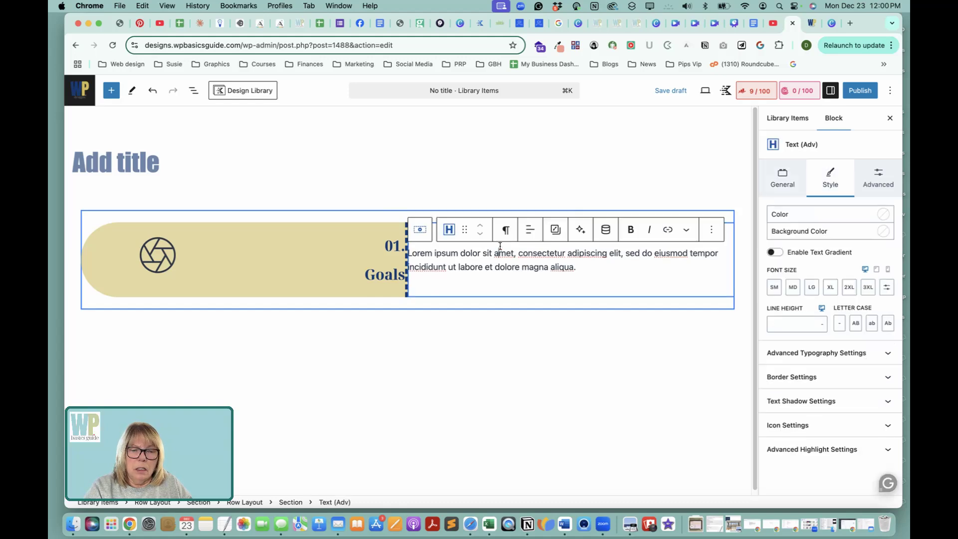
click(533, 230)
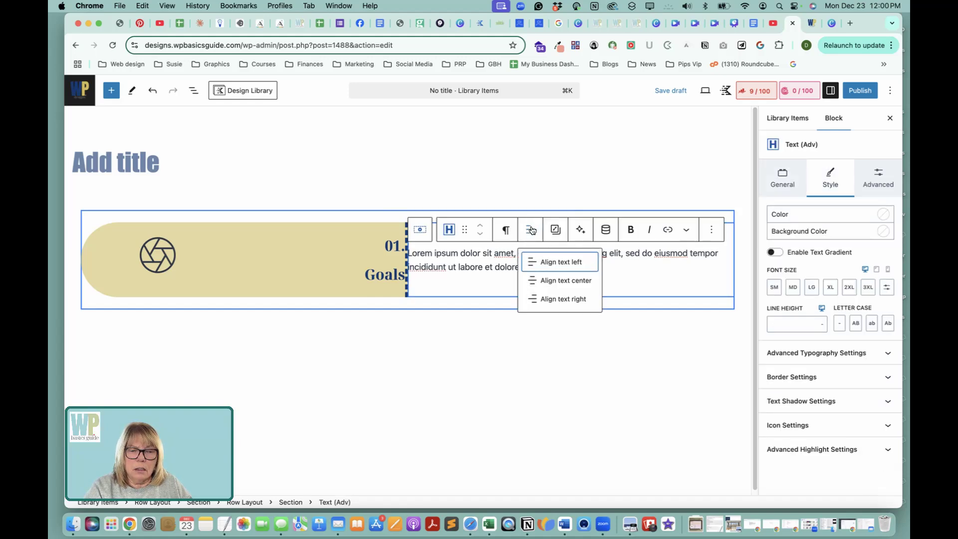
click(537, 260)
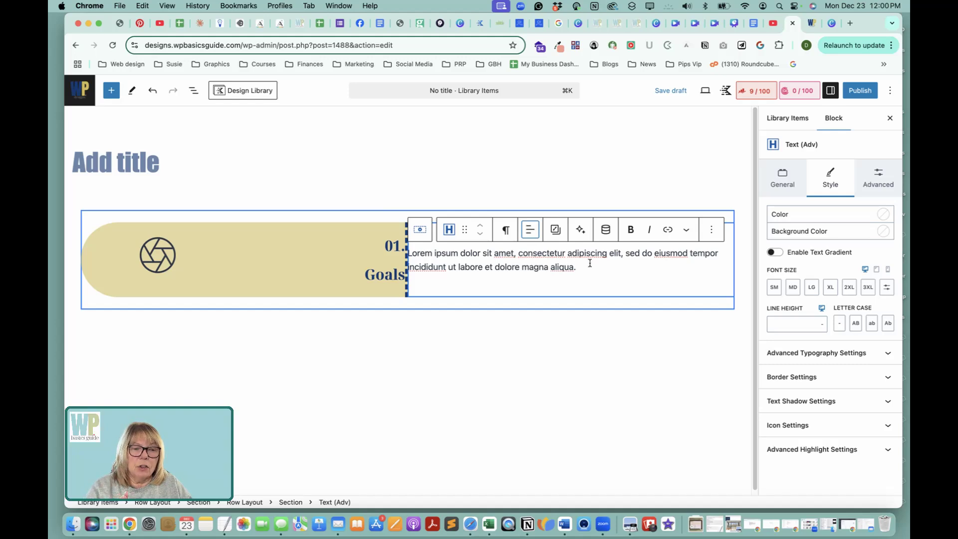
Save the draft, reload the preview page to check the text alignment, and return to the editor.
click(673, 92)
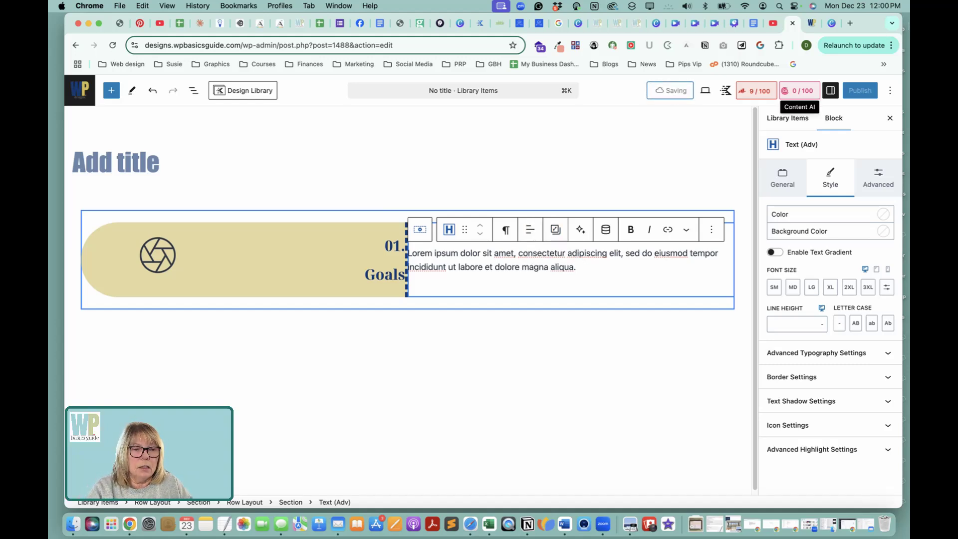
click(813, 23)
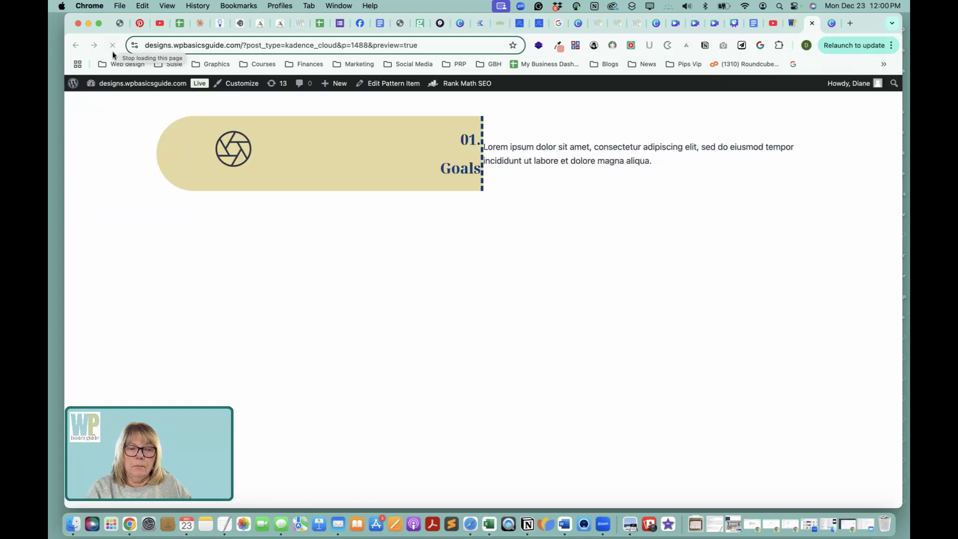
click(793, 25)
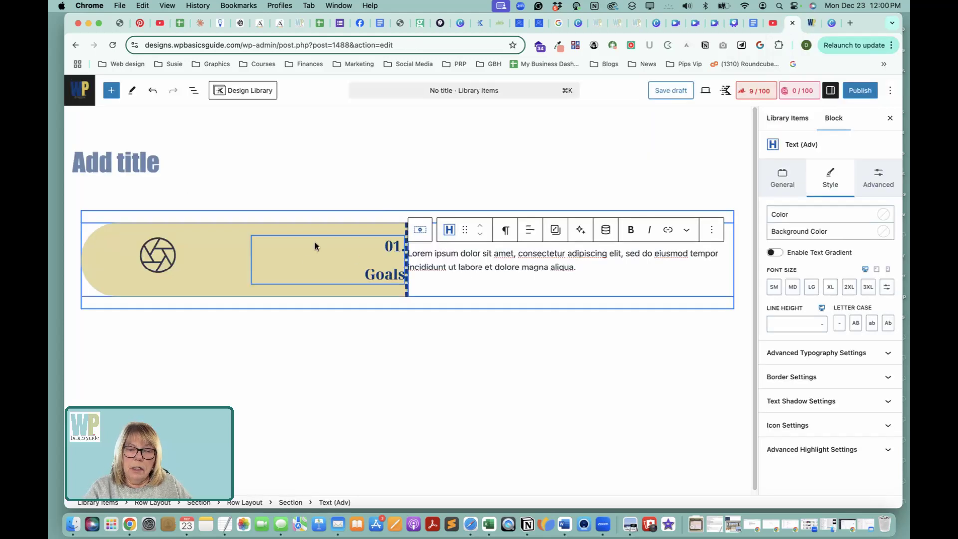
Insert a Row Layout with two equal columns directly after the inner row holding the gold section and lorem ipsum text.
click(101, 221)
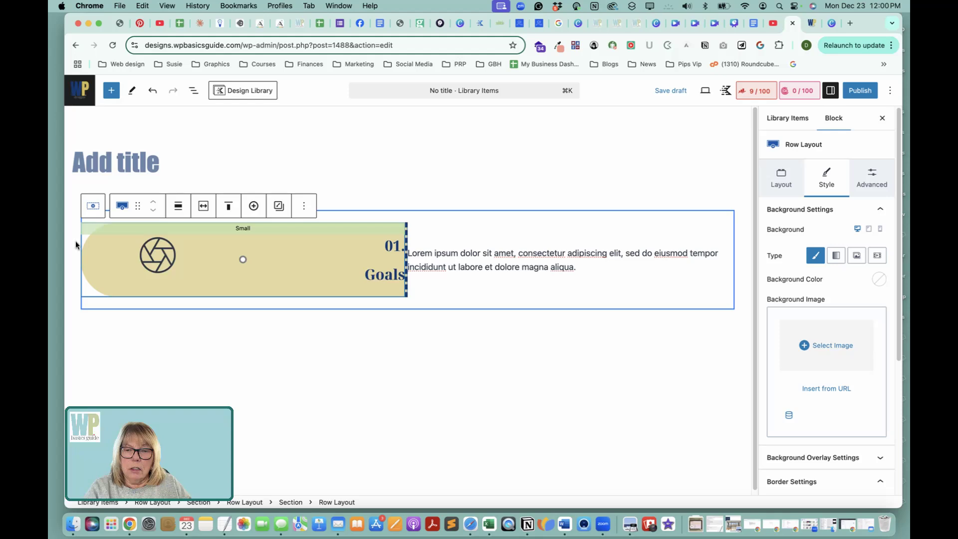
click(193, 90)
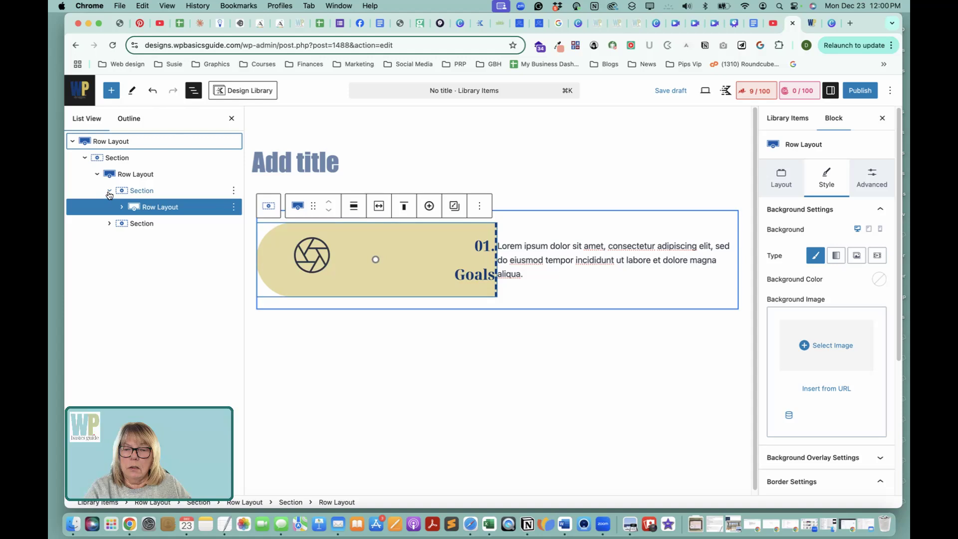
click(109, 191)
click(128, 175)
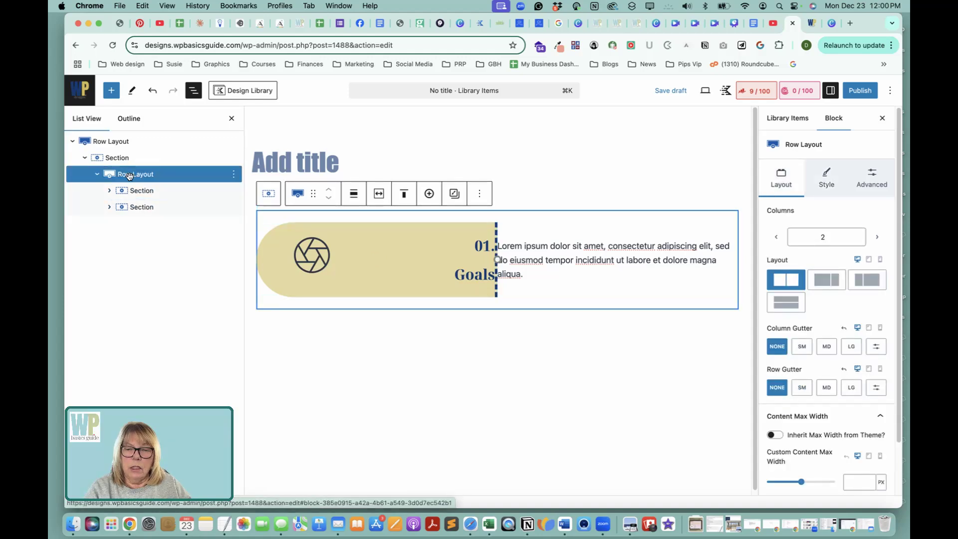
click(233, 174)
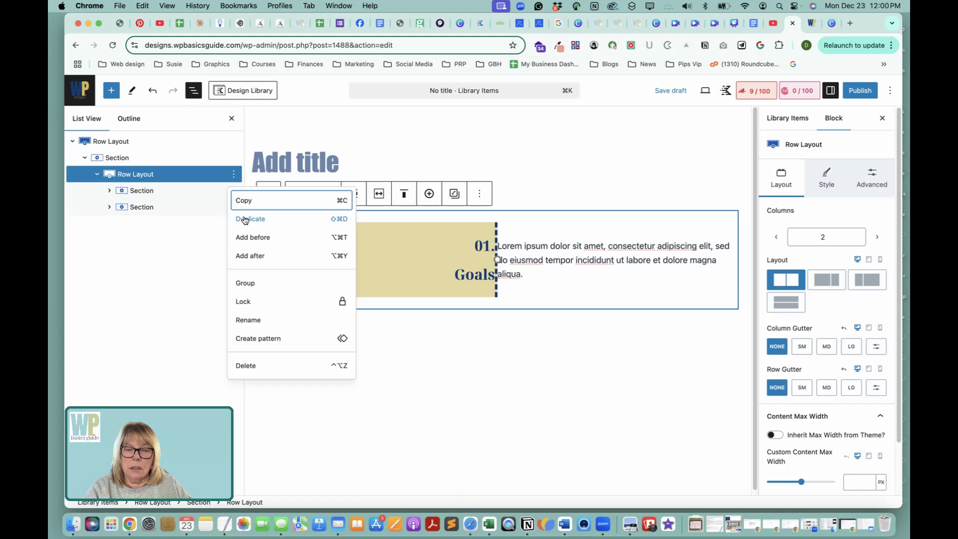
key(Return)
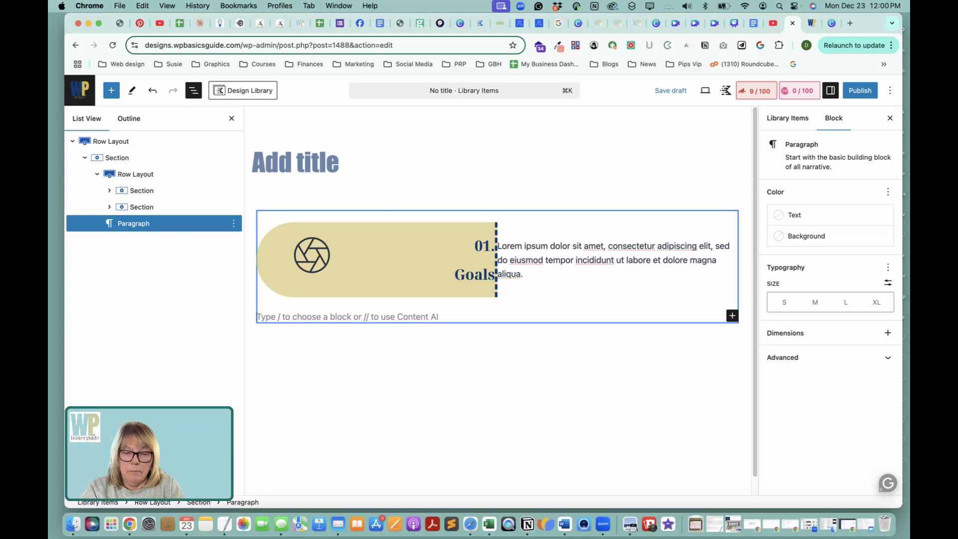
text(/ro)
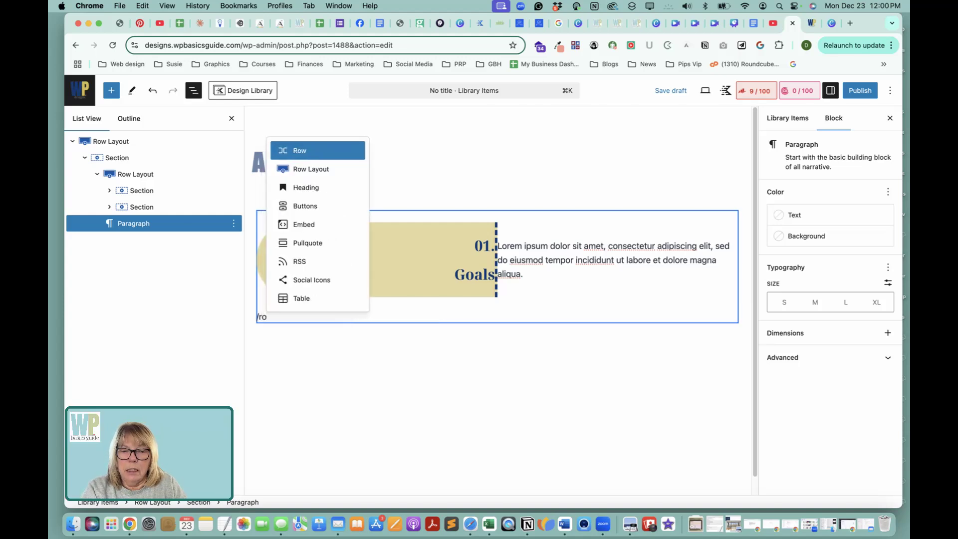
click(307, 171)
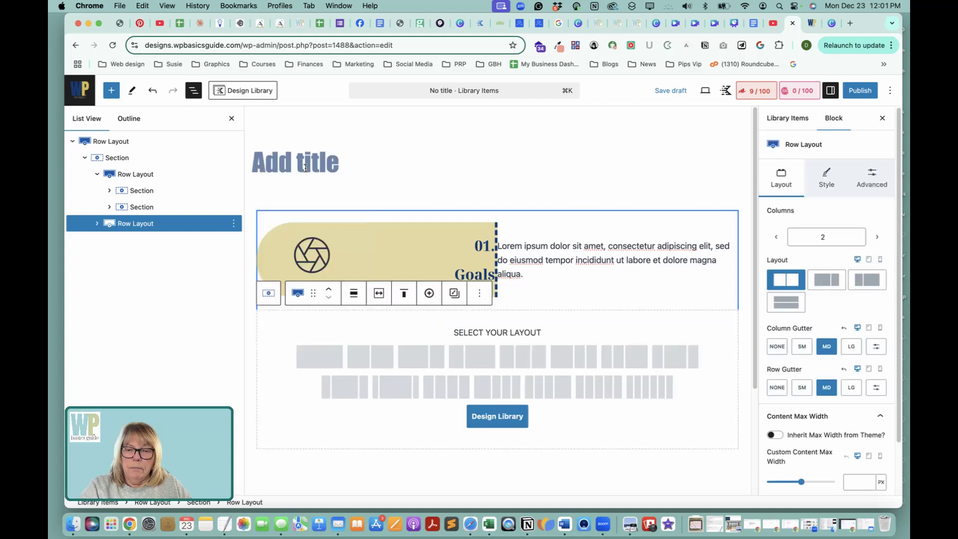
click(367, 359)
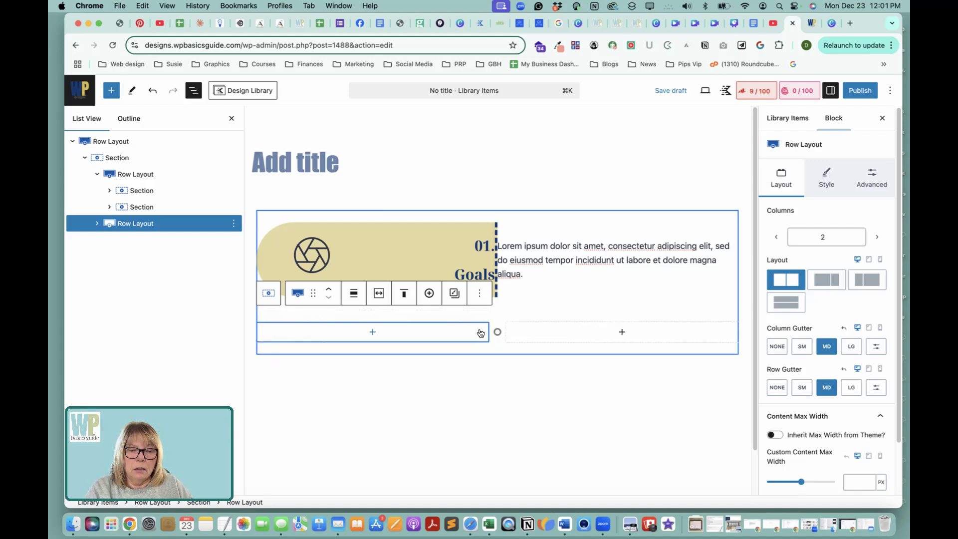
Add a Text (Adv) block to the new row's first column and paste in a copy of the lorem ipsum text.
click(365, 333)
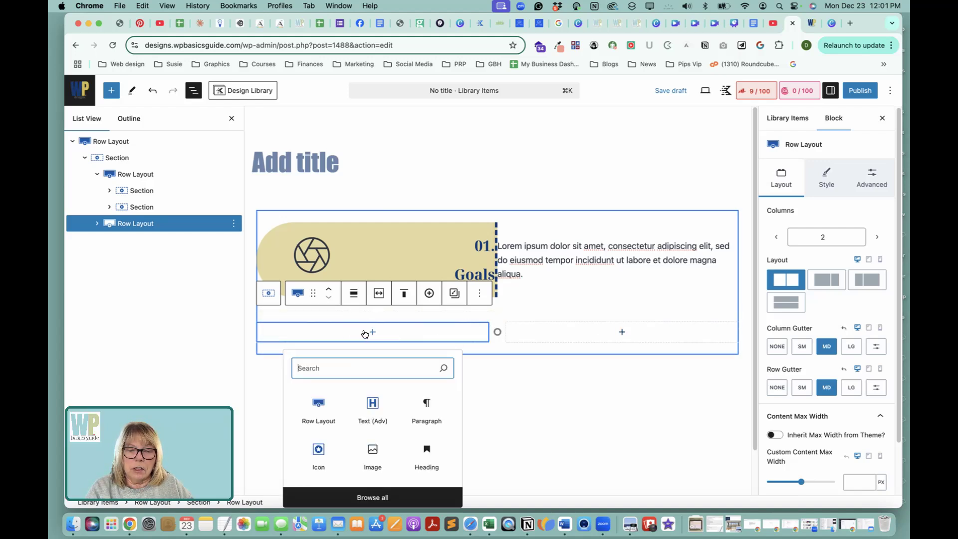
click(373, 405)
scroll(574, 244, down, 2)
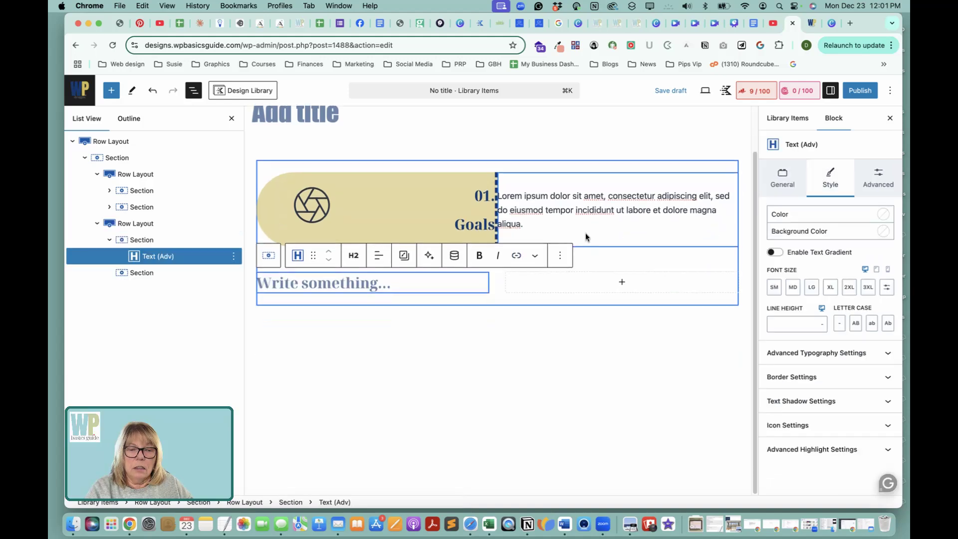
triple_click(575, 200)
key(super+c)
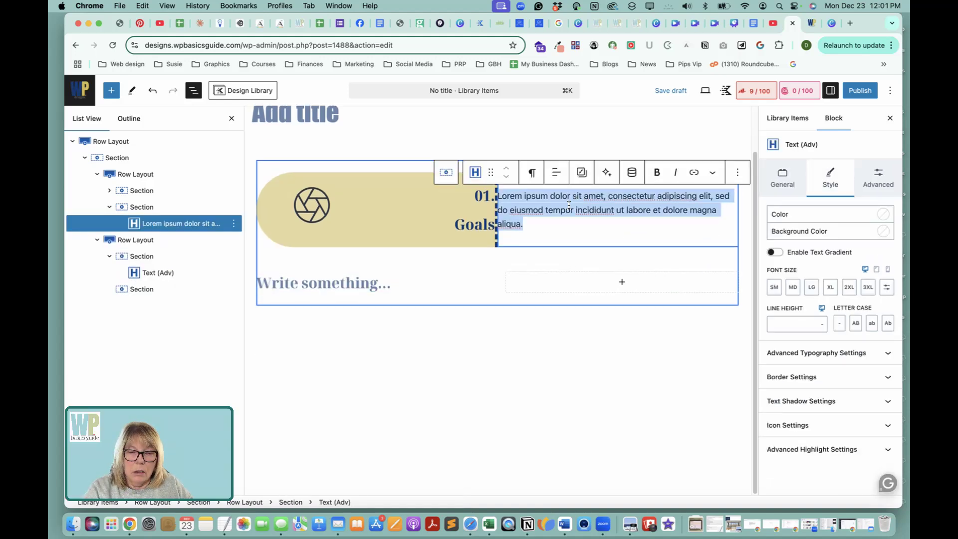
click(358, 280)
key(super+v)
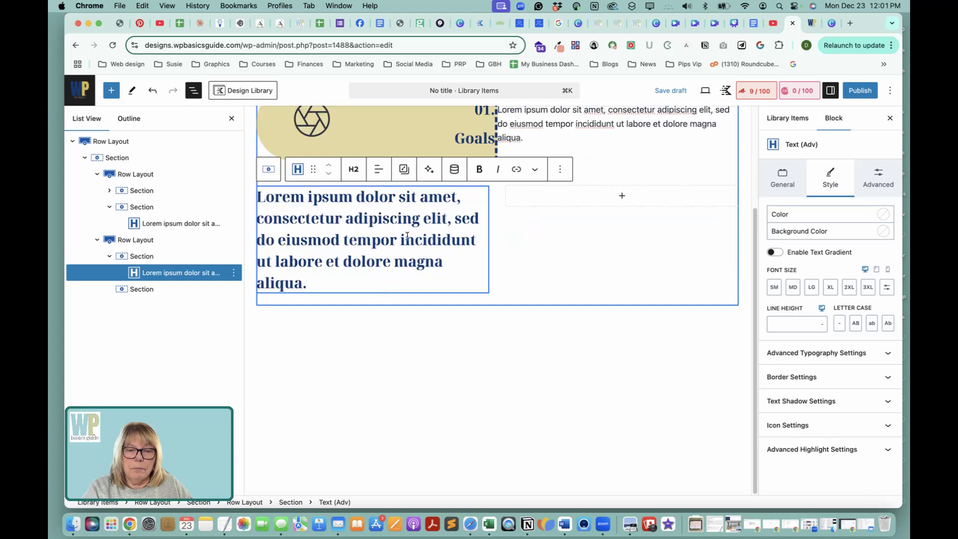
Change the pasted lorem ipsum text from a heading to Paragraph and align it right.
click(354, 173)
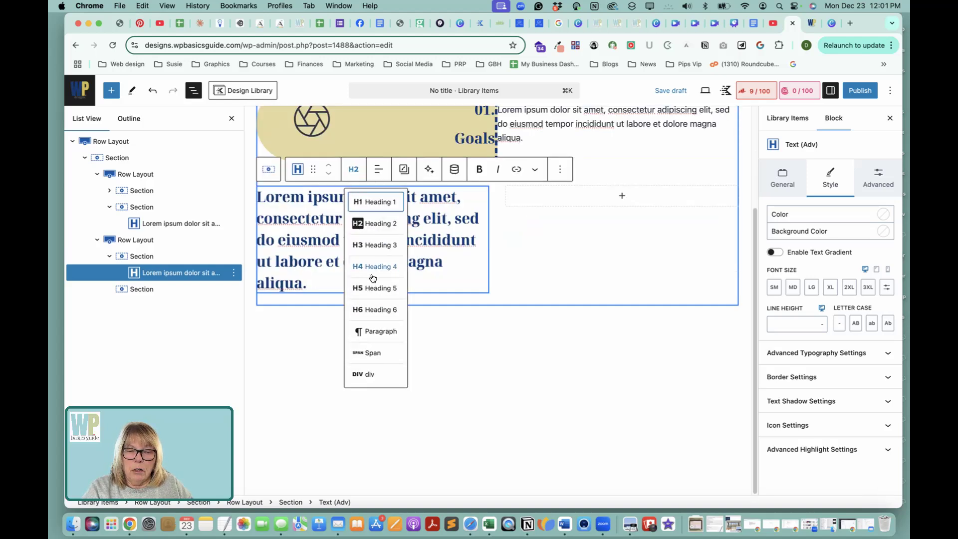
click(374, 332)
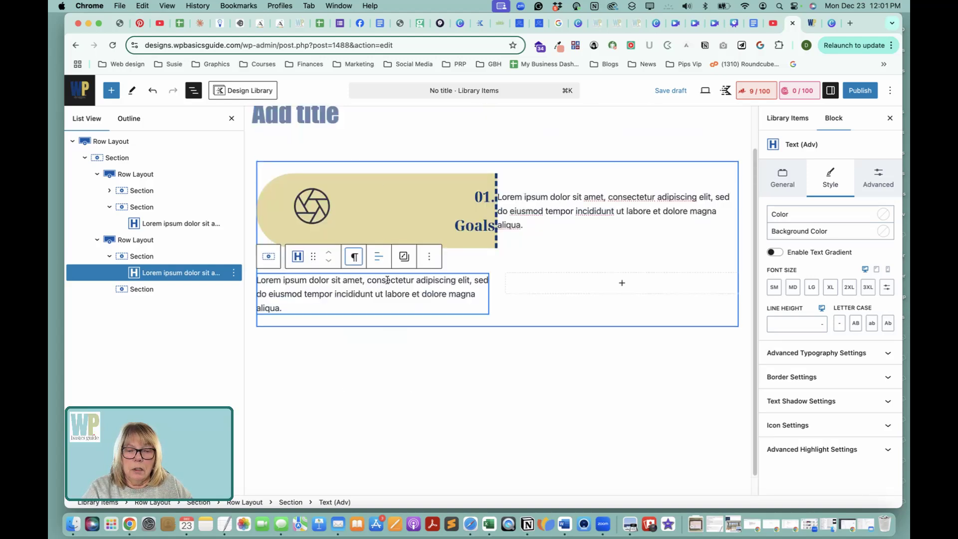
click(377, 257)
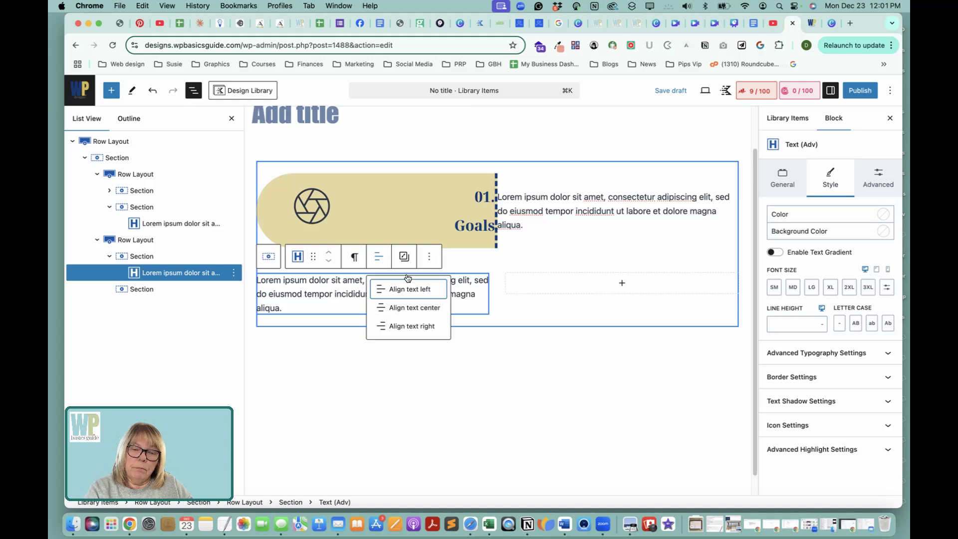
click(413, 325)
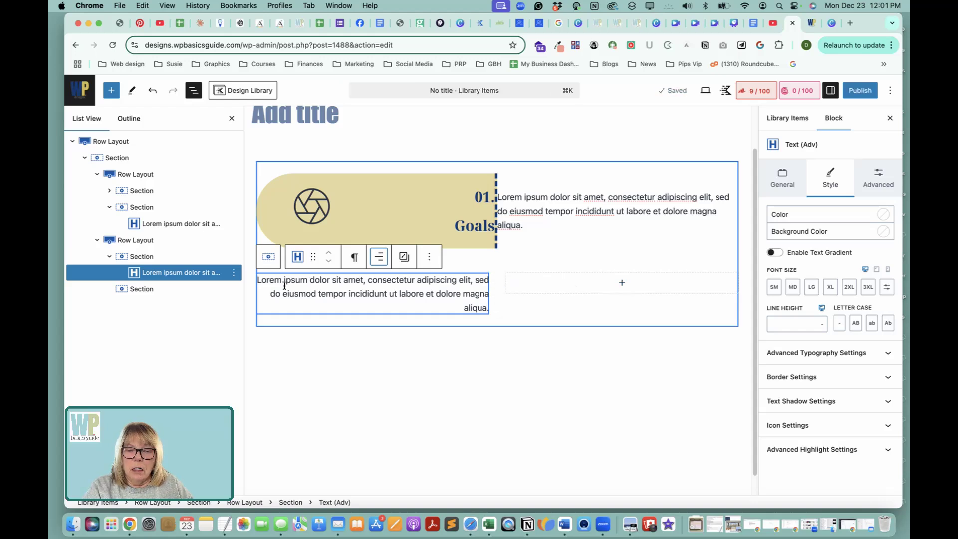
Vertically align the second row's lorem ipsum section to the middle.
click(269, 257)
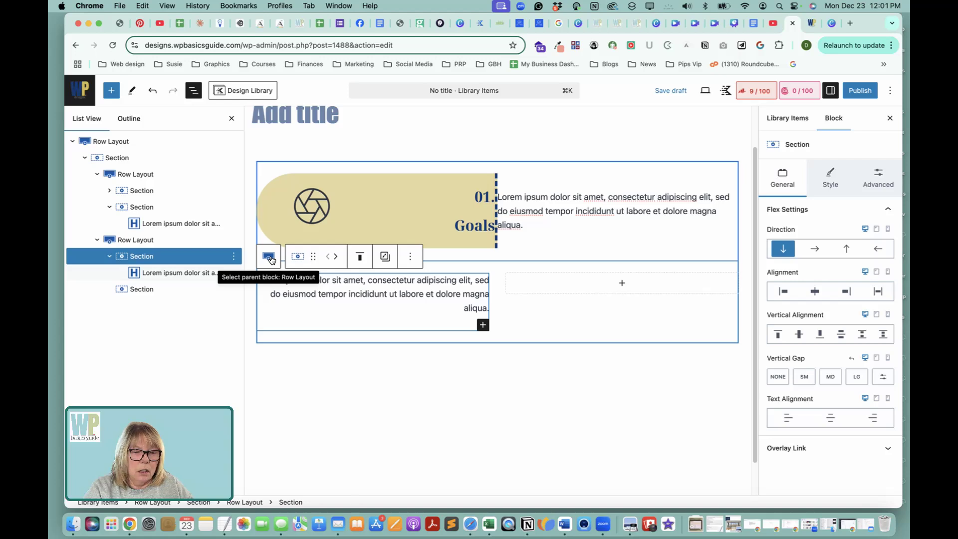
click(359, 256)
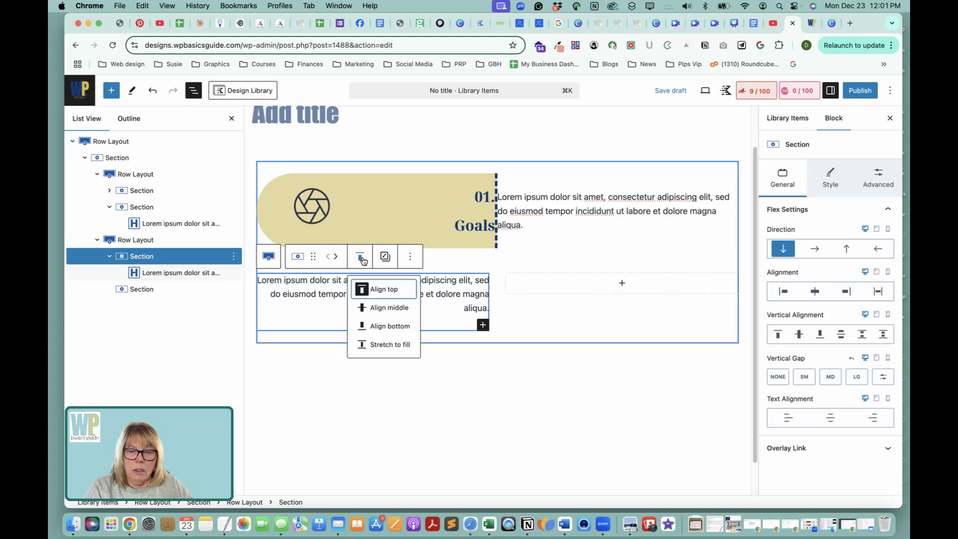
click(367, 306)
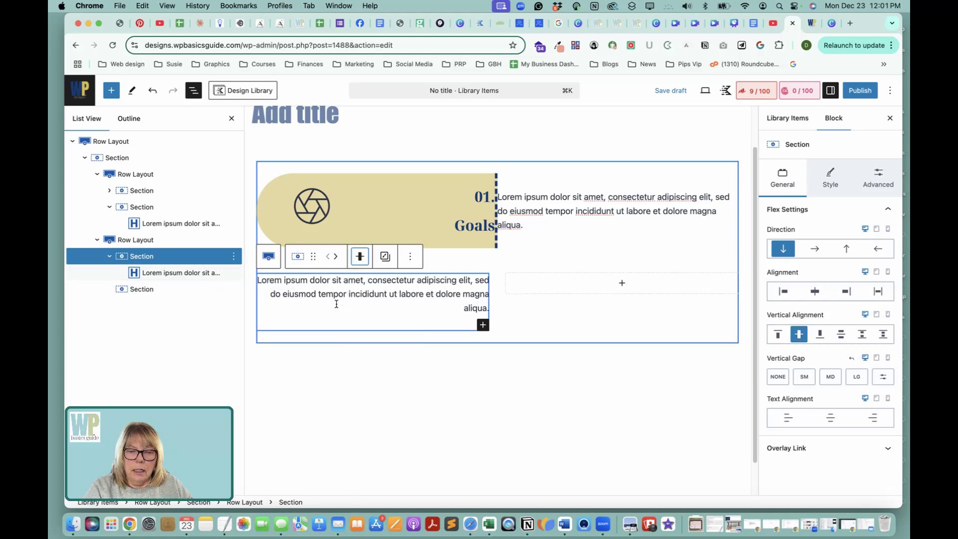
Set the second row's column gutter and row gutter to None.
click(363, 290)
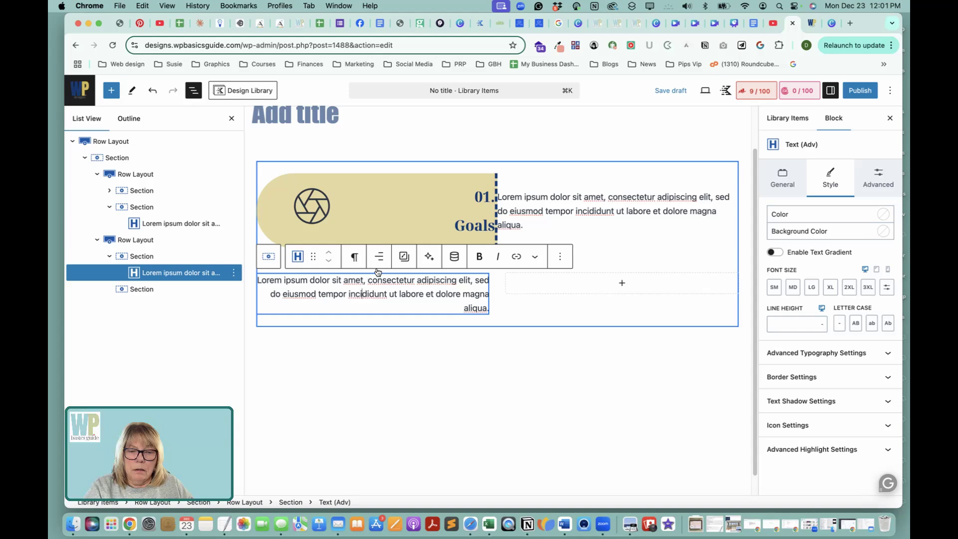
click(270, 257)
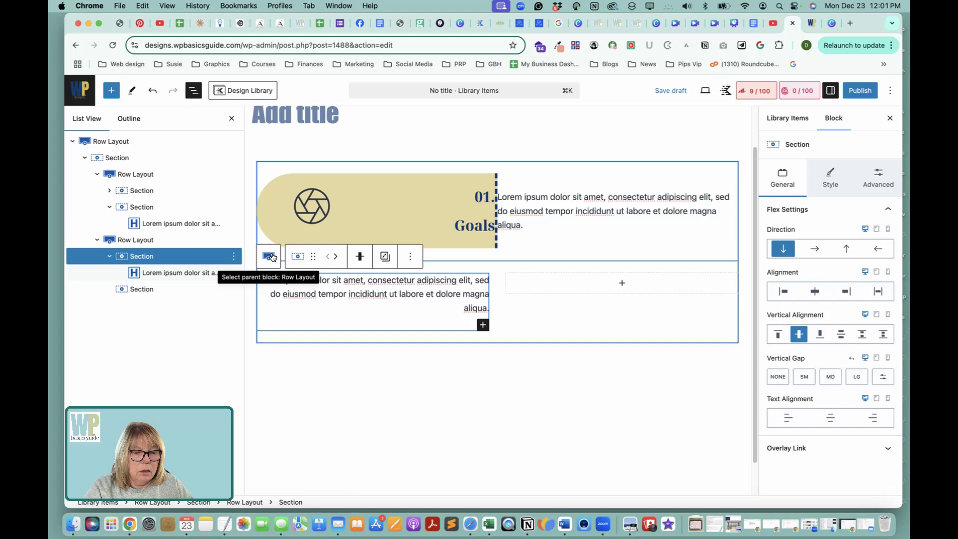
click(272, 257)
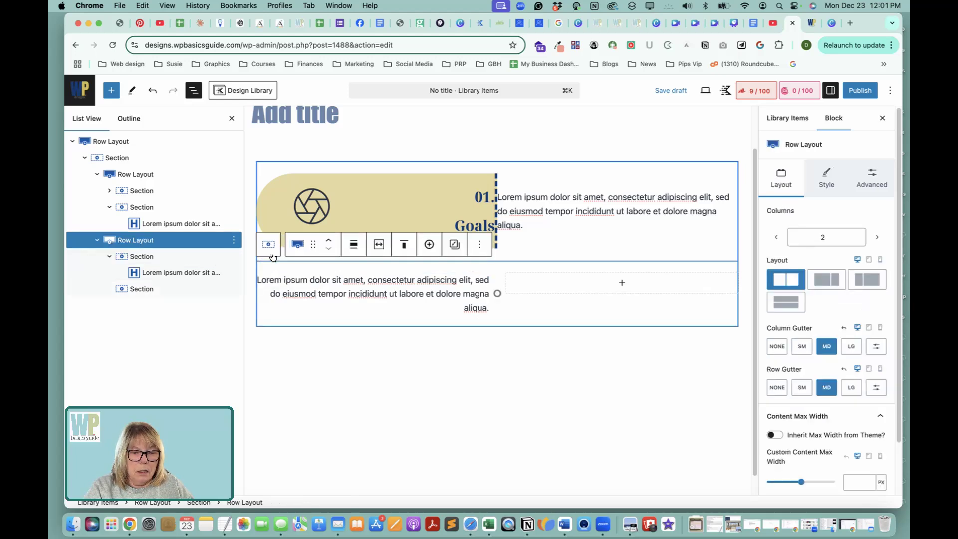
click(777, 346)
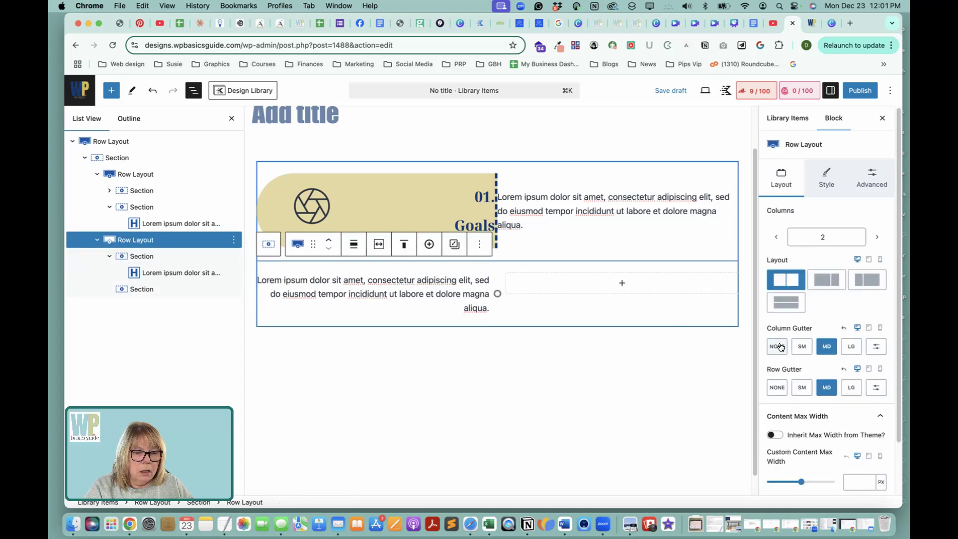
click(785, 394)
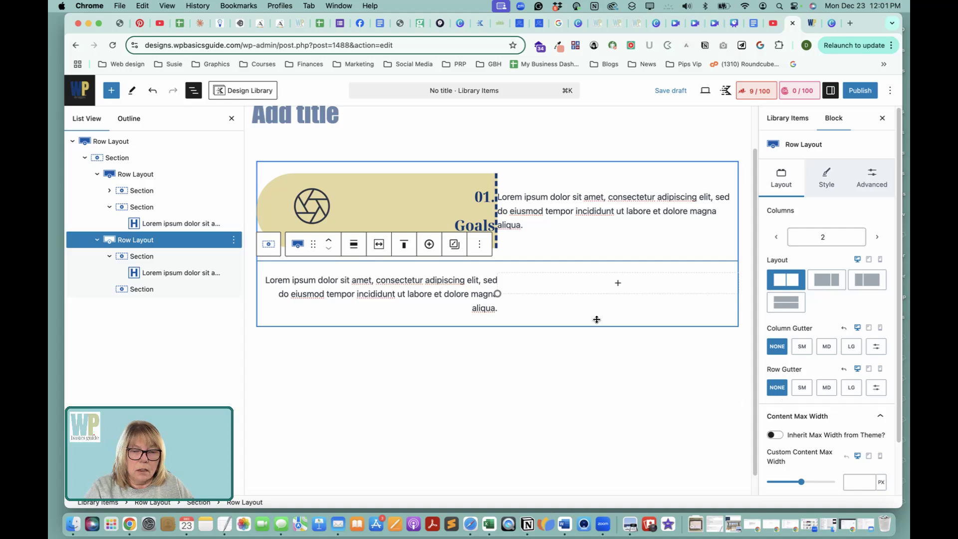
Nest a Row Layout with two equal columns in the second row's empty column and add a Text (Adv) block to its first column.
click(619, 283)
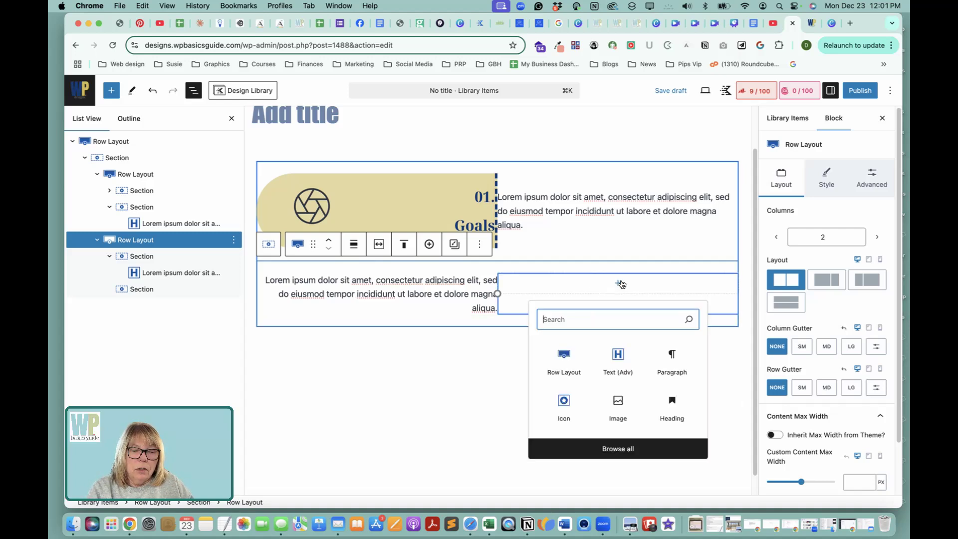
click(558, 359)
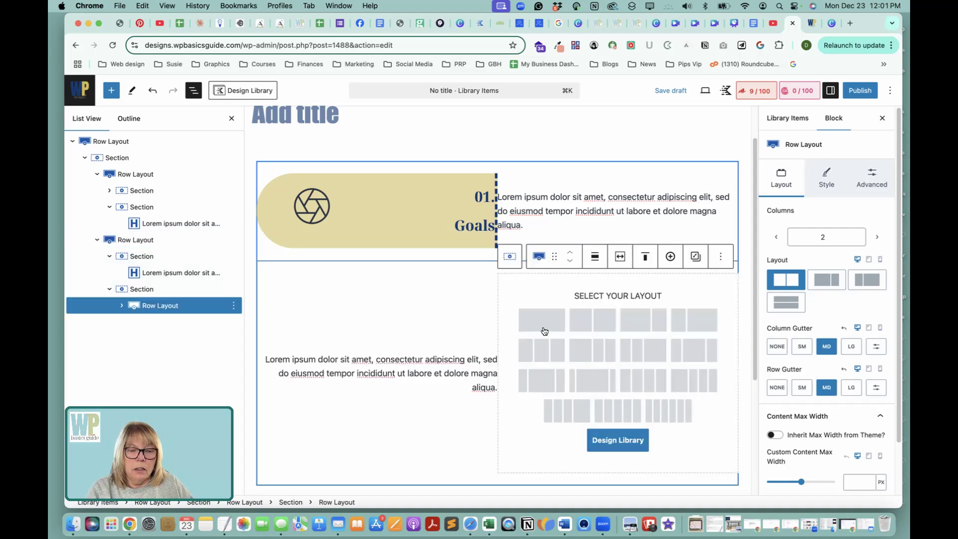
click(597, 319)
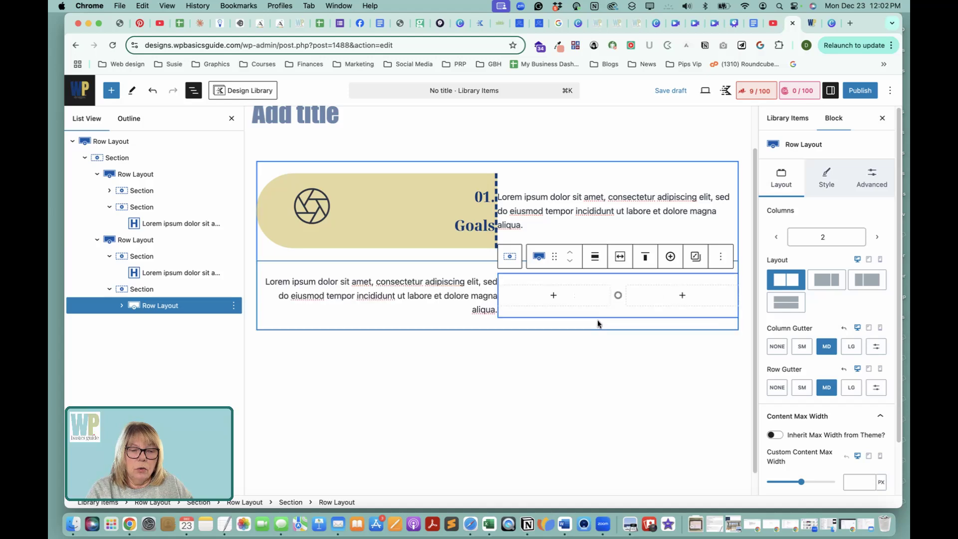
click(553, 297)
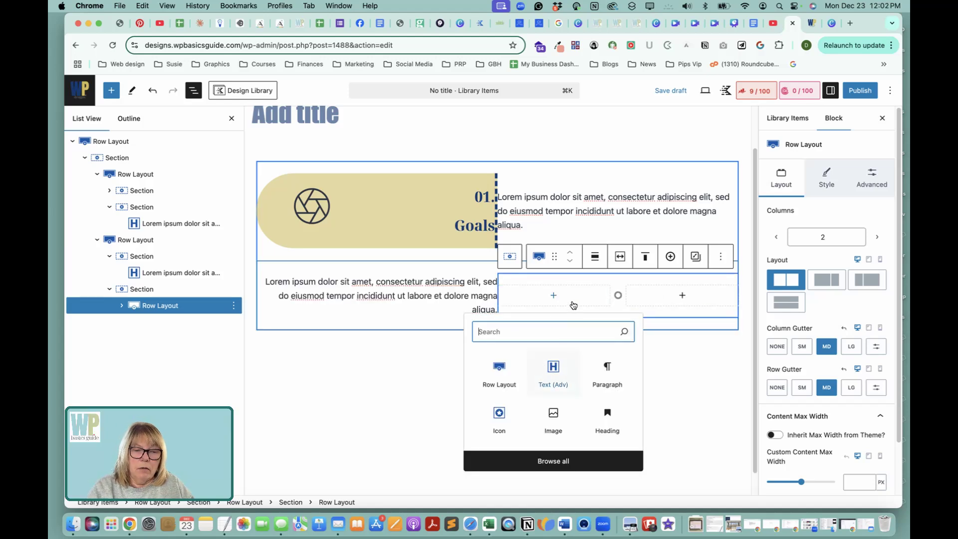
key(Return)
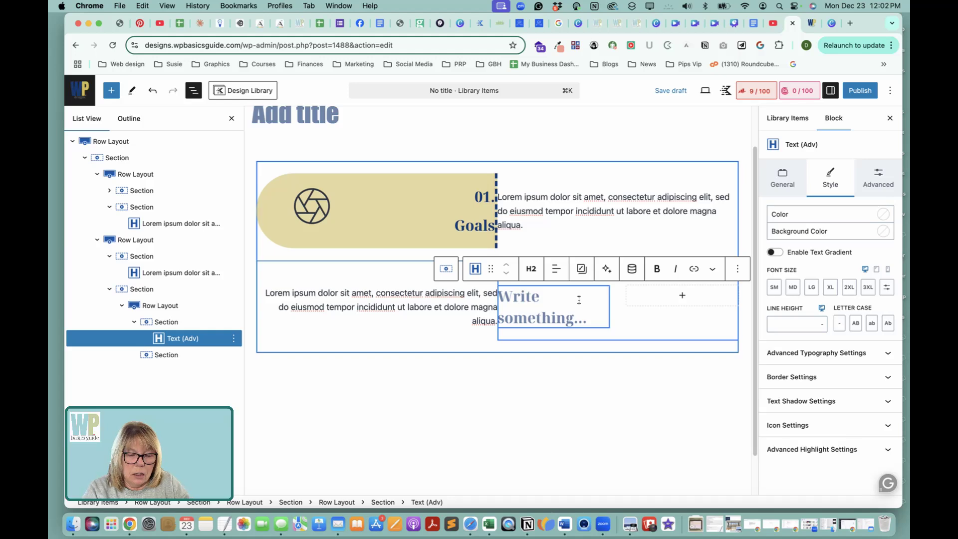
Enter "02." in the nested row's first-column text block and add a paragraph reading "Industry" below it.
text(02.)
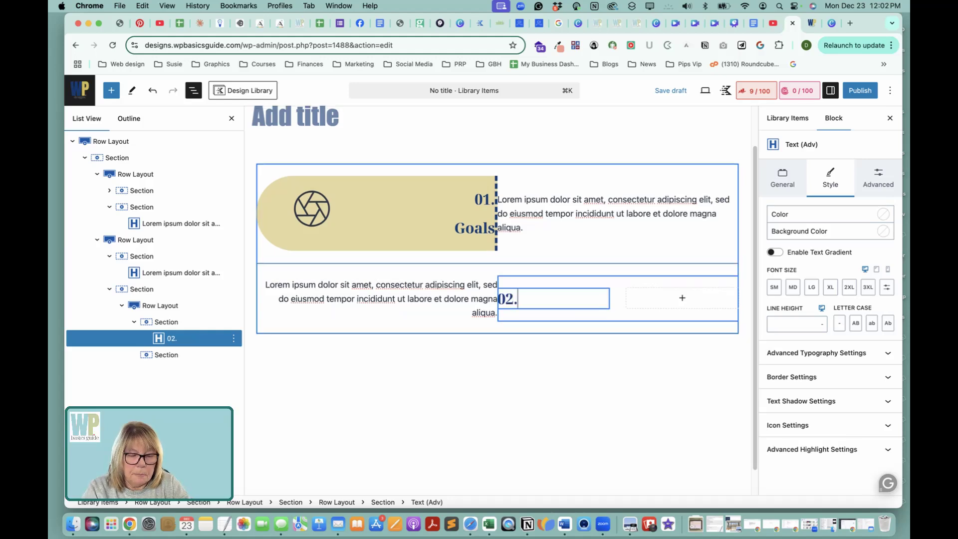
key(Return)
text(N)
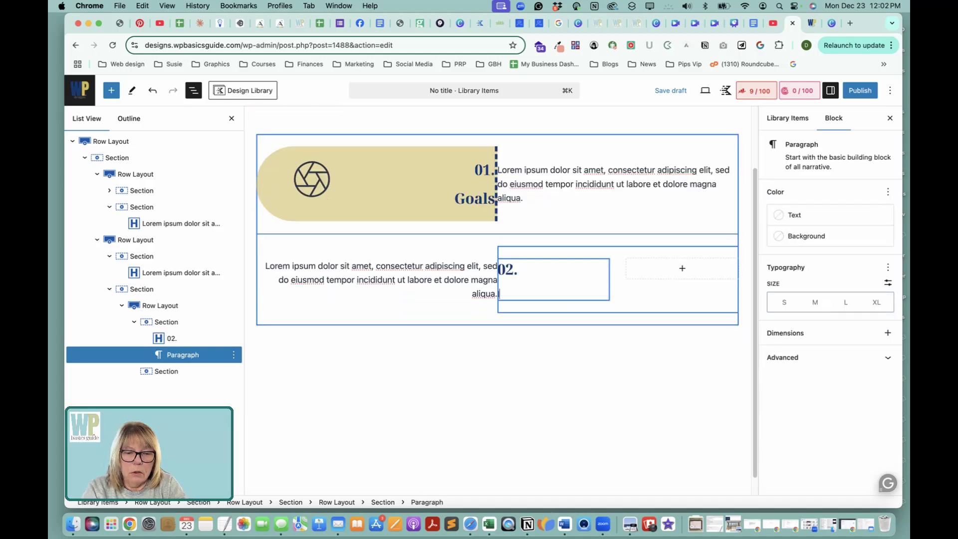
key(BackSpace)
text(Im)
key(BackSpace)
key(BackSpace)
text(Industry)
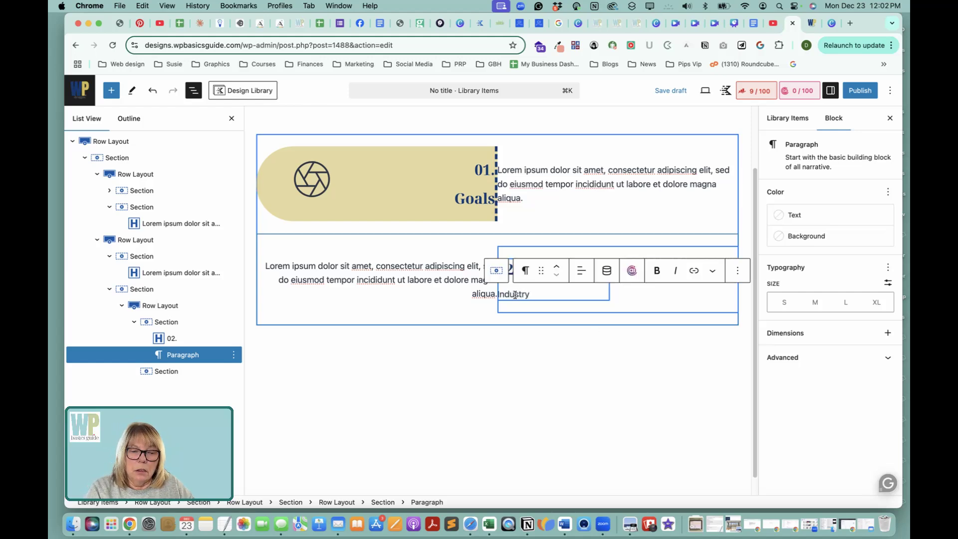
Transform the "Industry" paragraph into a Text (Adv) heading.
click(525, 270)
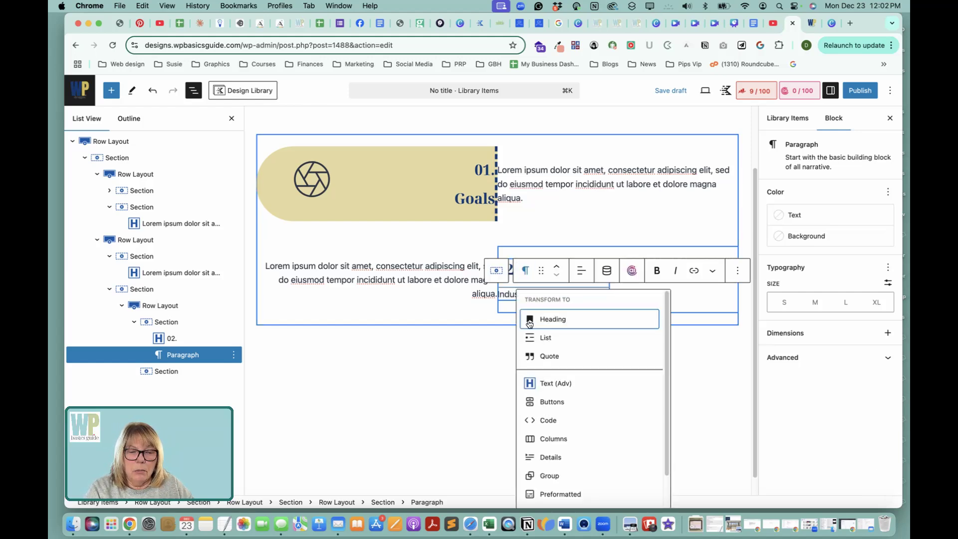
click(548, 384)
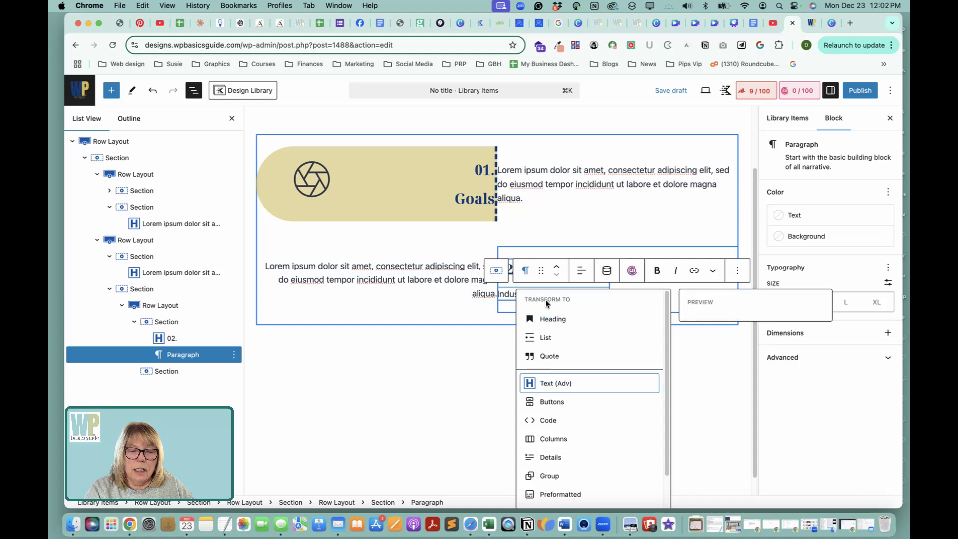
click(534, 272)
click(544, 327)
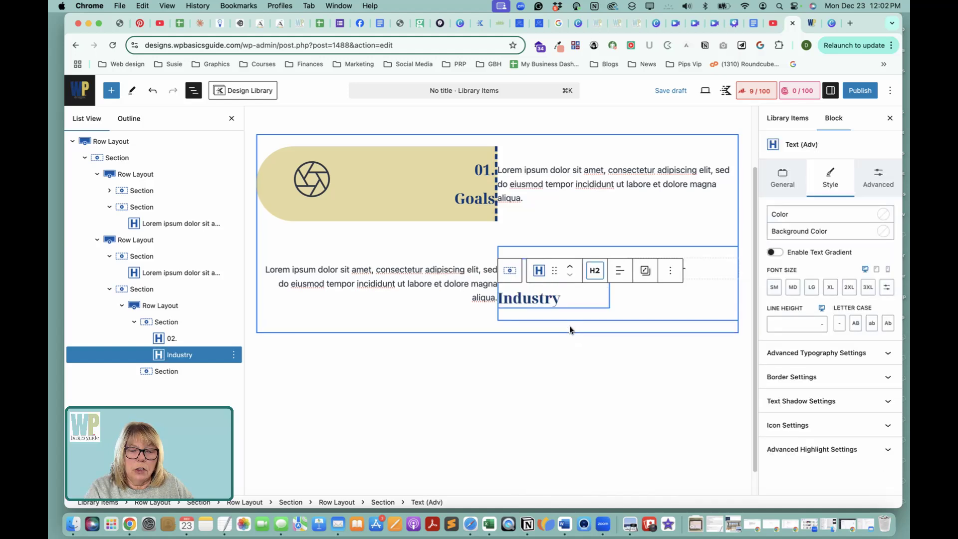
click(483, 350)
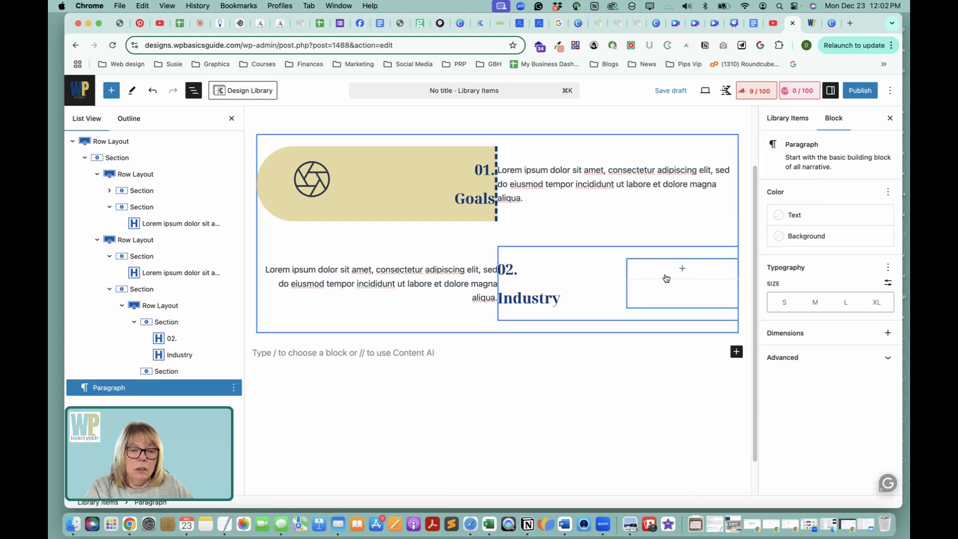
Add an Icon block in the empty column beside "02. Industry" with icon size 80 and line width 0.5.
click(684, 271)
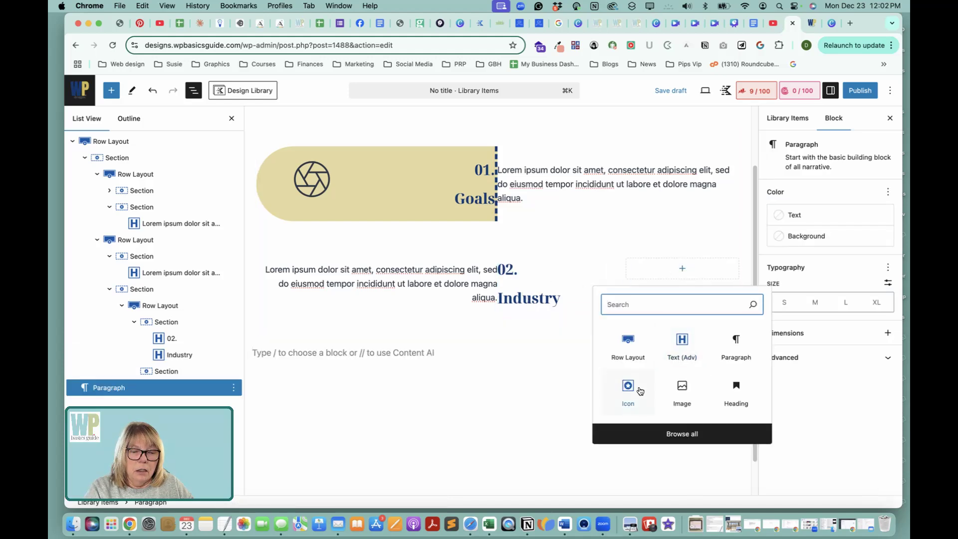
key(Return)
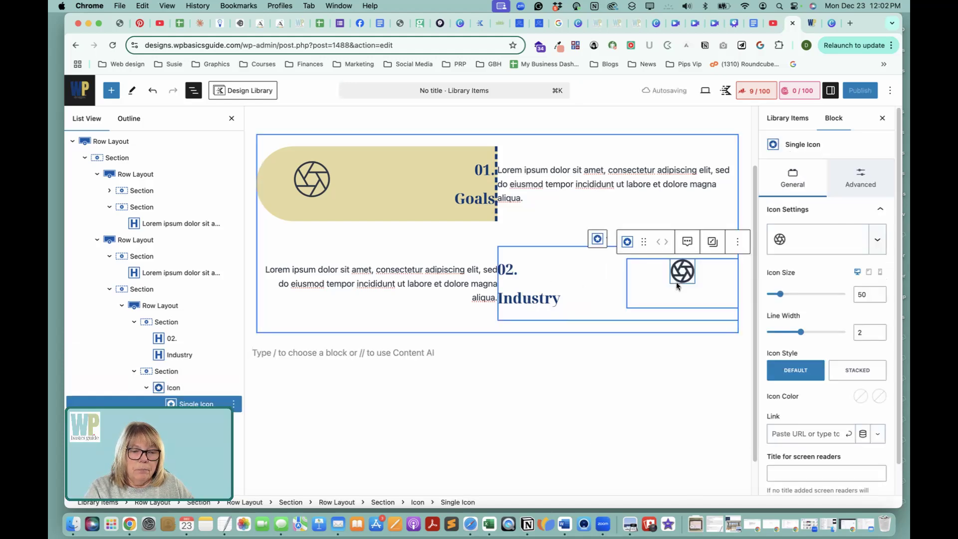
click(310, 184)
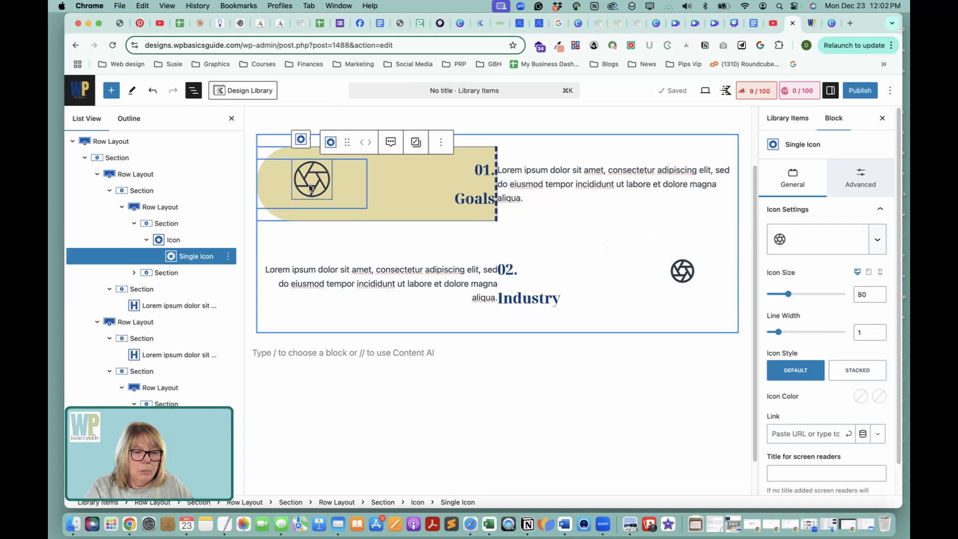
click(683, 271)
drag(779, 298, 789, 295)
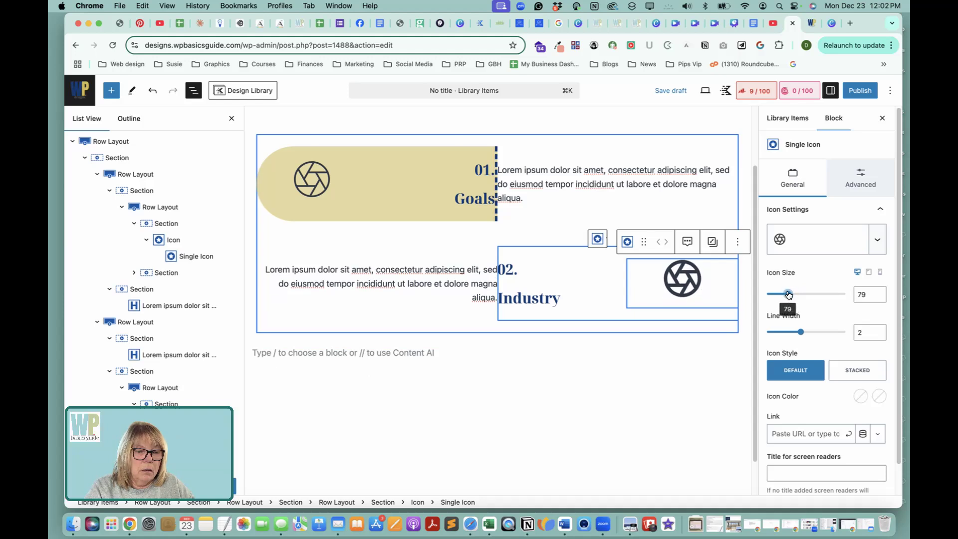
drag(801, 332, 762, 334)
click(866, 296)
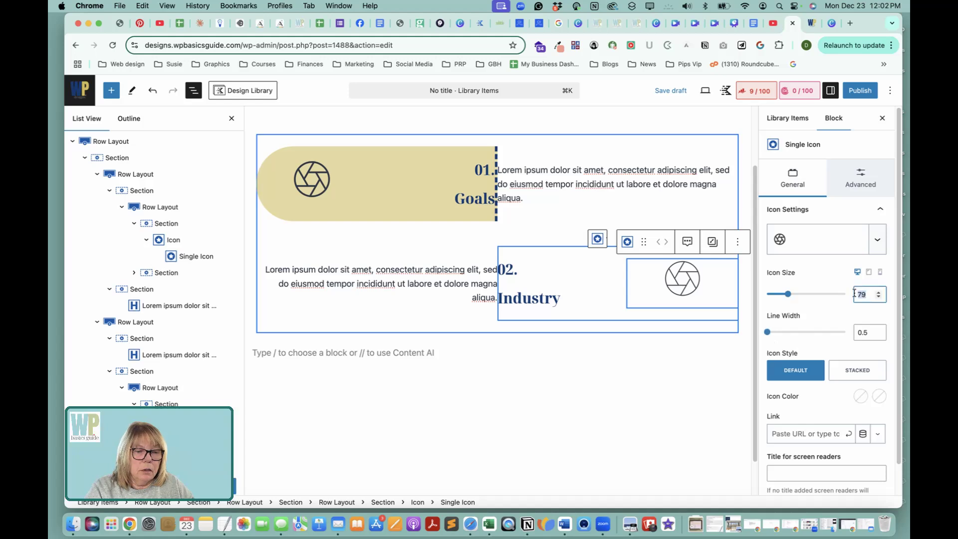
click(876, 293)
click(831, 308)
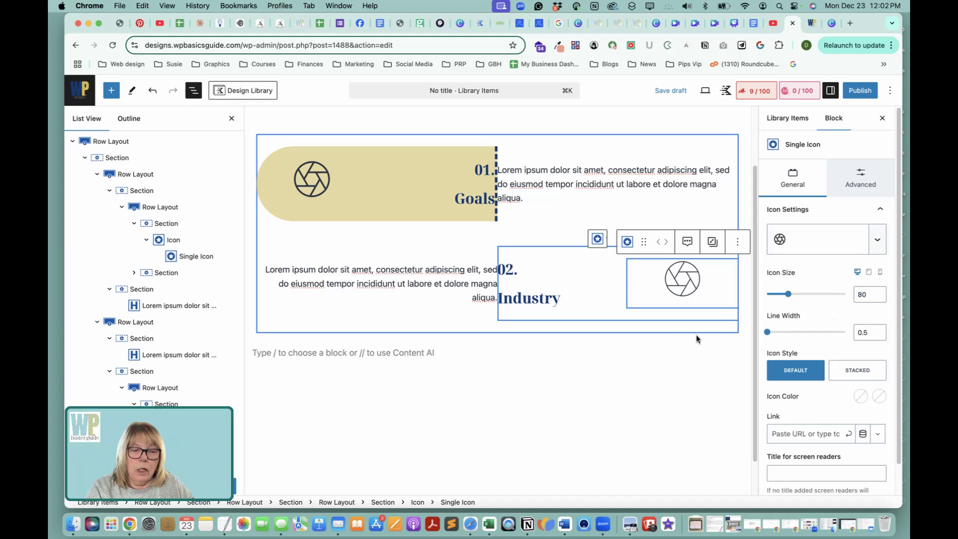
Give the nested row holding "02. Industry" the palette background colour A8A891 at 0.5 opacity.
click(541, 250)
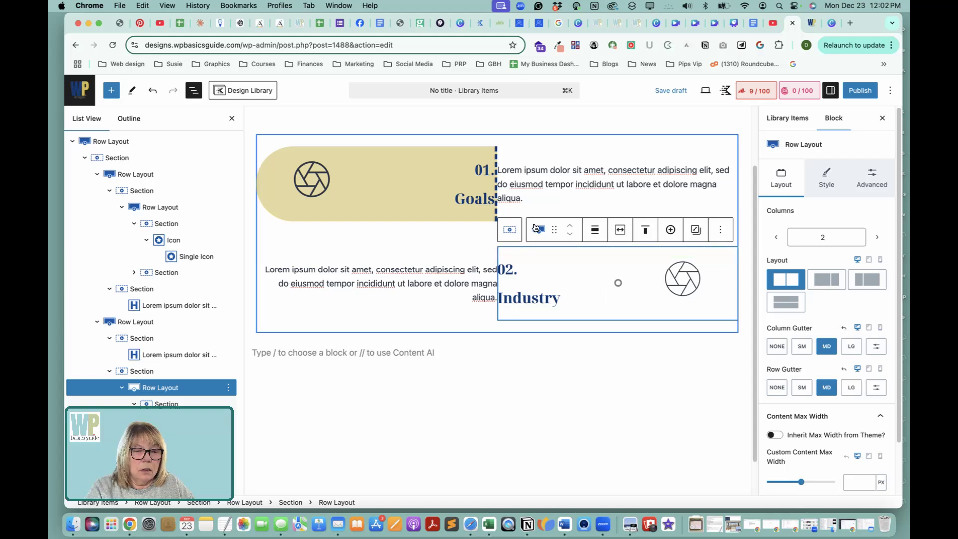
click(828, 182)
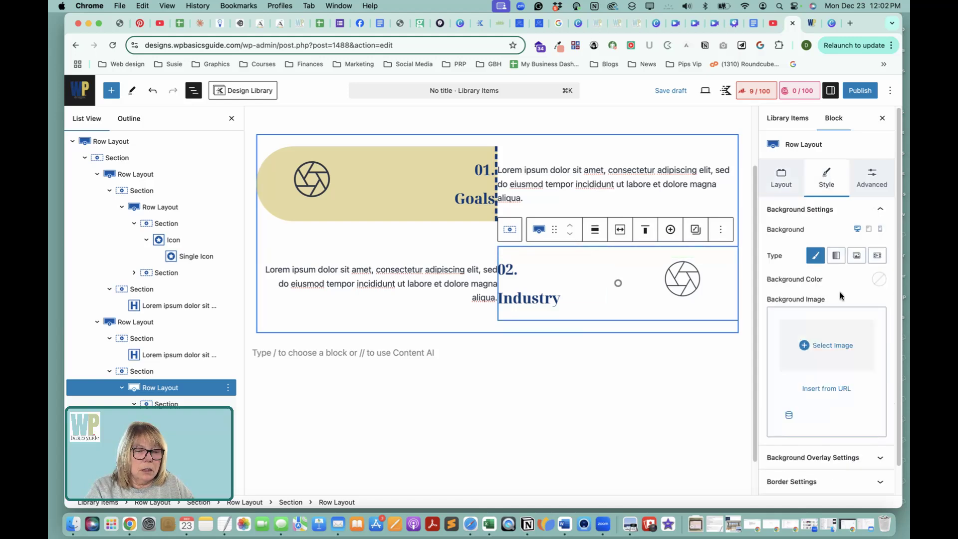
click(879, 279)
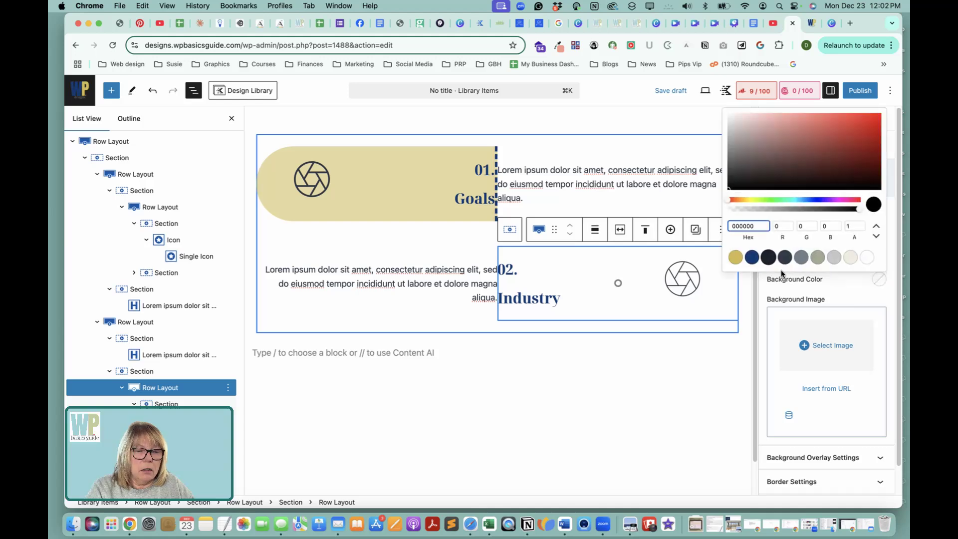
click(818, 258)
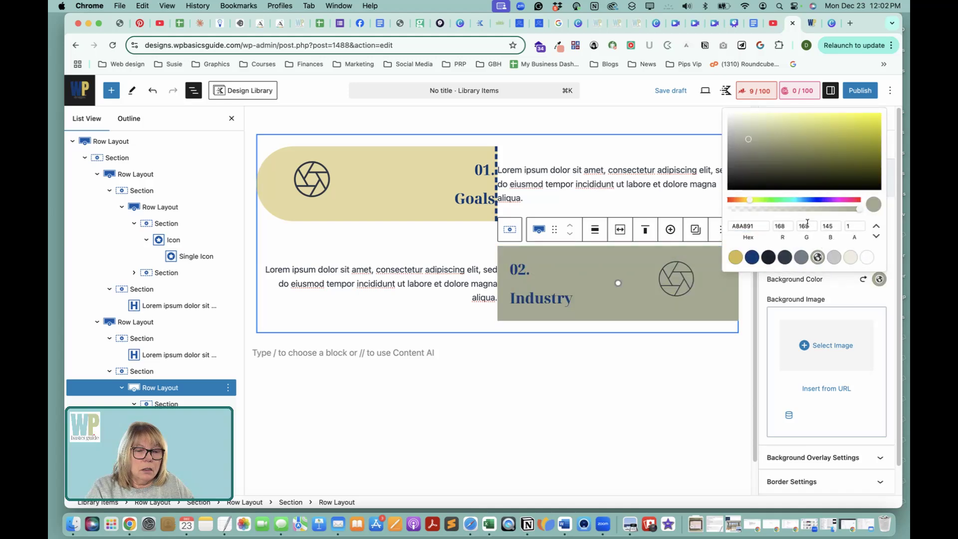
drag(866, 212, 795, 215)
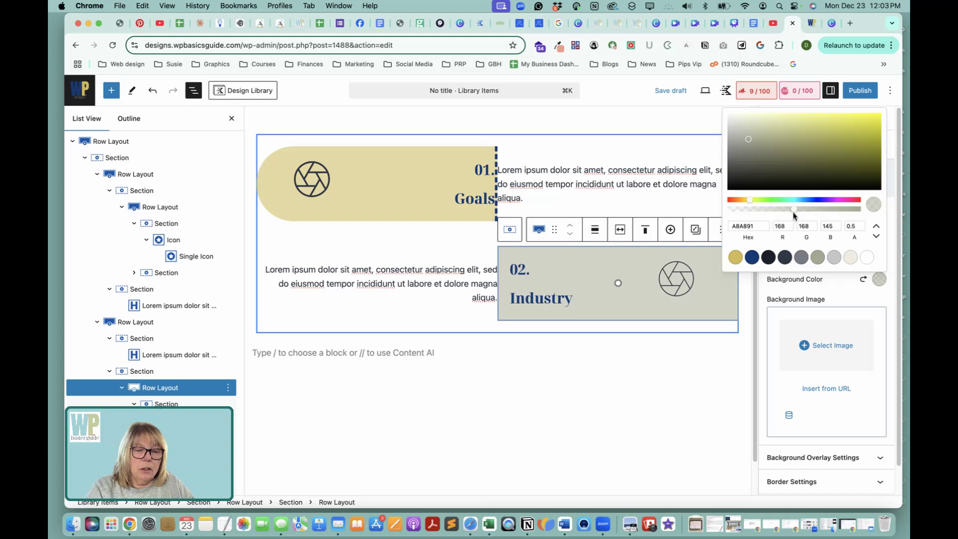
click(764, 372)
Round the right-hand corners of the "02. Industry" row by setting its right and bottom border radius to 100 px.
click(852, 451)
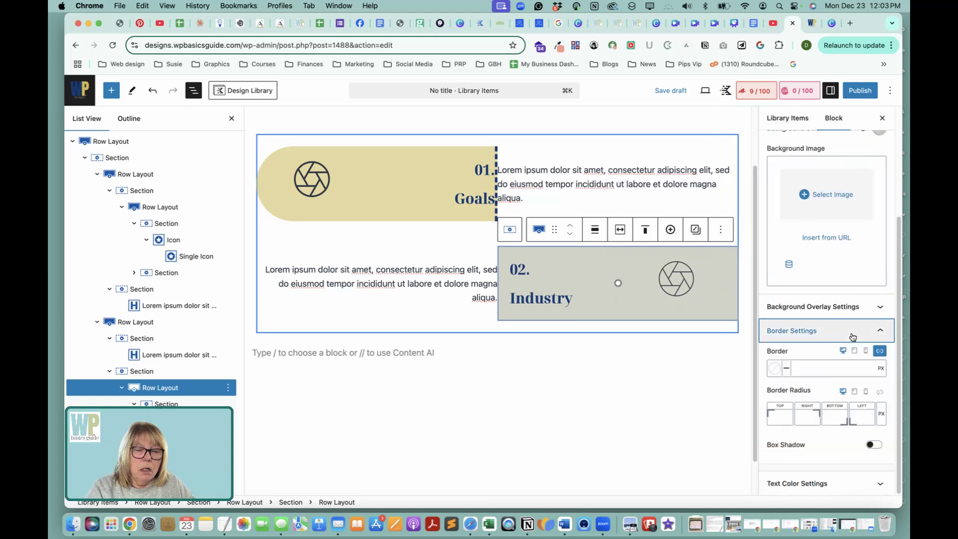
click(809, 415)
text(100)
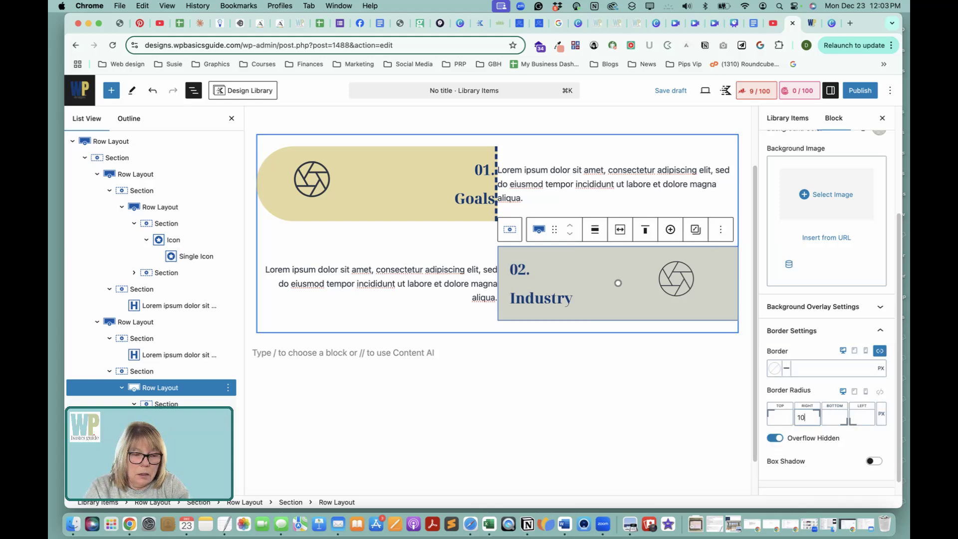
click(862, 415)
click(840, 417)
text(100)
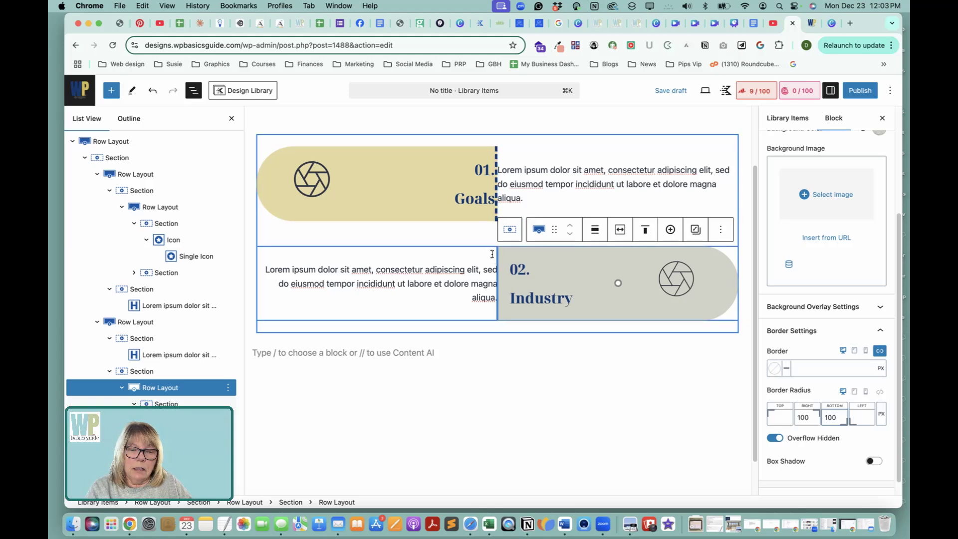
Unlink the border sides of the second row's lorem ipsum section and colour its right border dark blue from the palette.
click(493, 254)
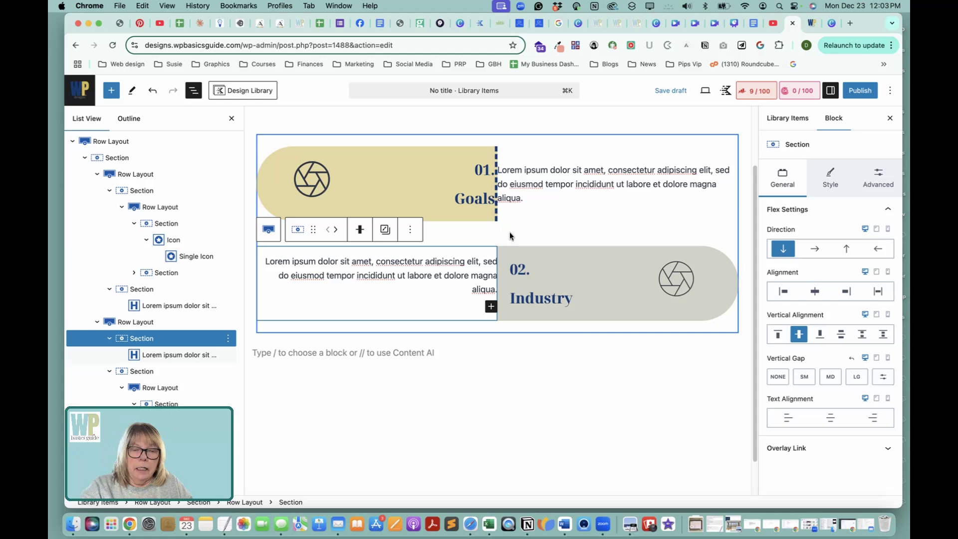
click(270, 229)
click(152, 338)
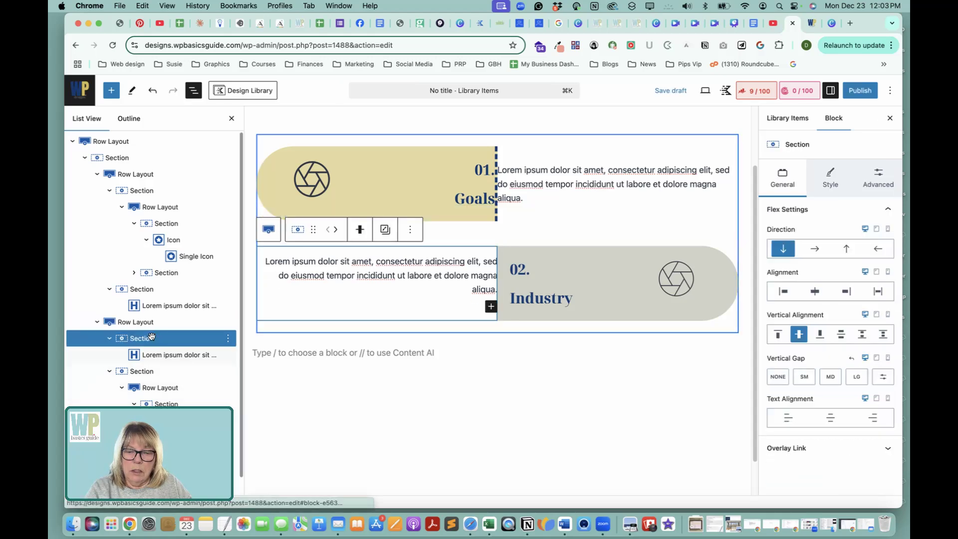
click(193, 355)
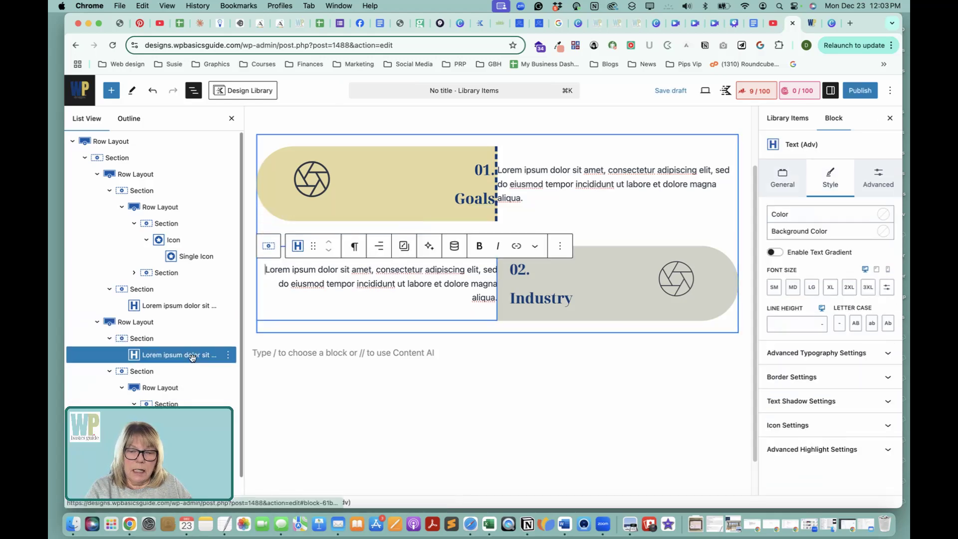
click(149, 339)
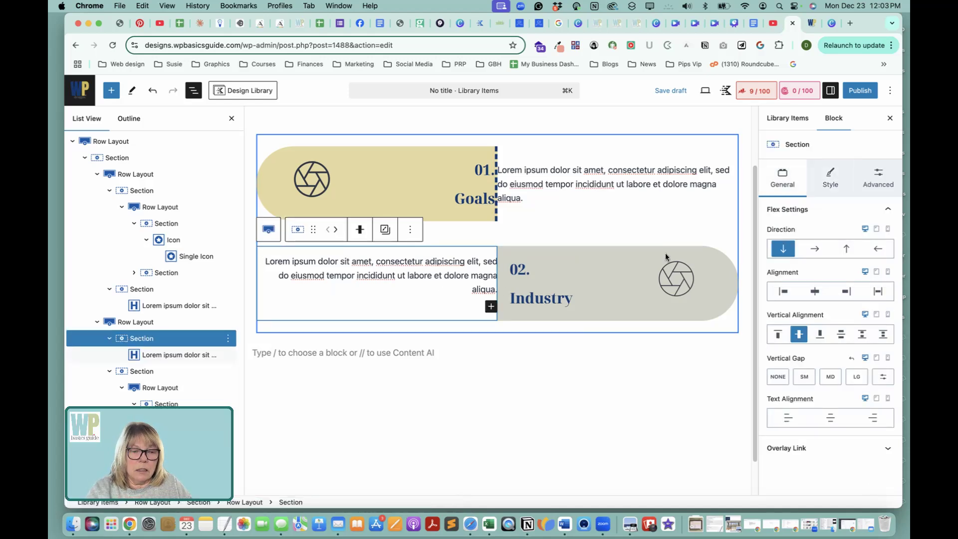
click(826, 186)
scroll(819, 370, down, 1)
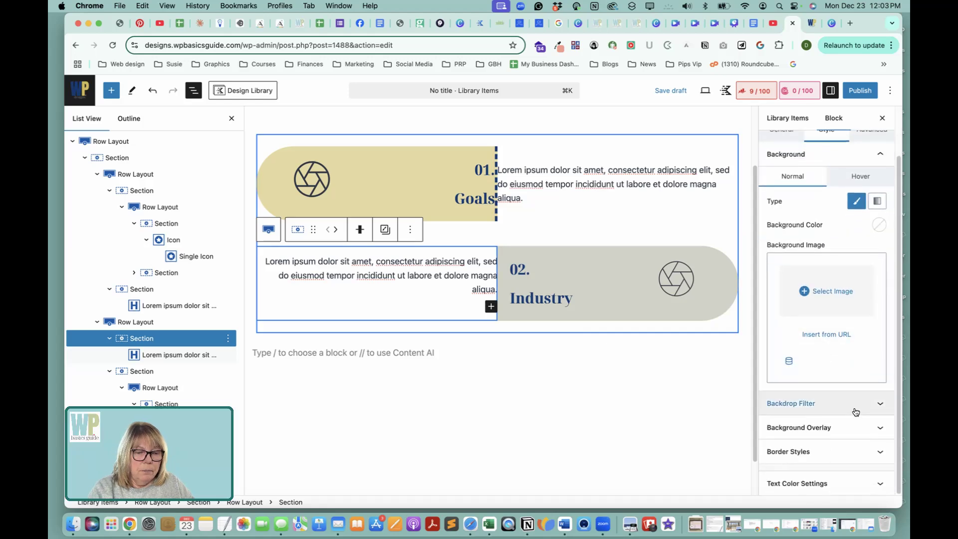
click(845, 452)
scroll(845, 389, down, 3)
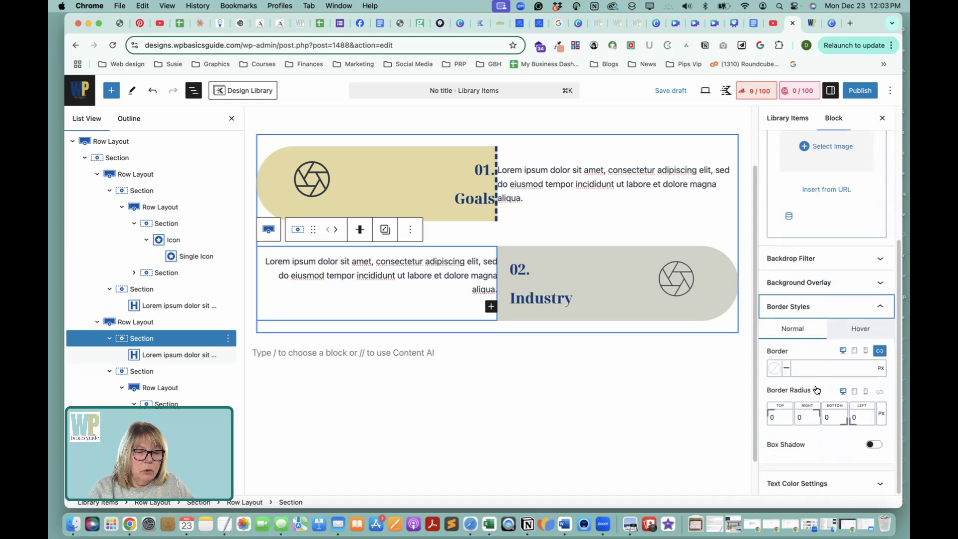
click(880, 351)
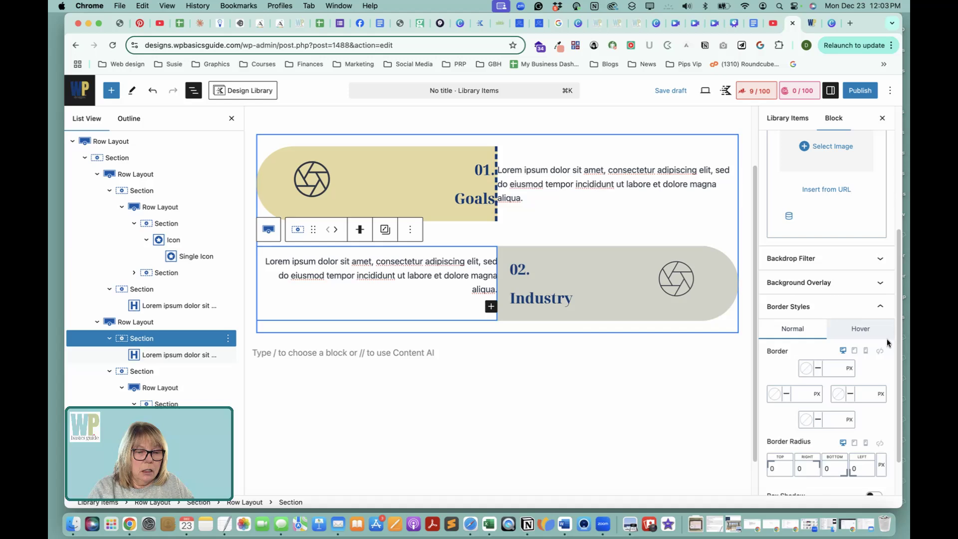
click(840, 398)
click(710, 373)
Make the lorem ipsum section's right border 5 px wide with a dashed line style.
click(863, 395)
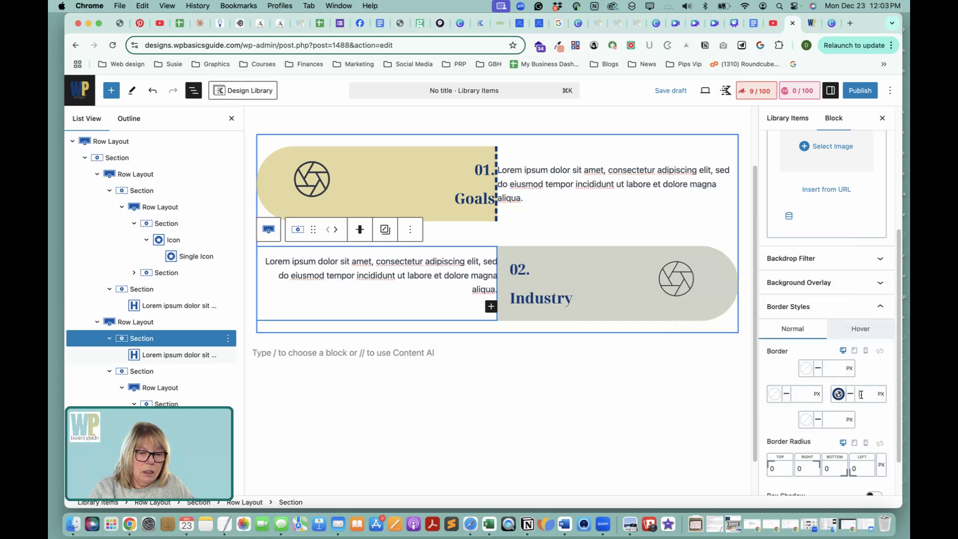
text(5)
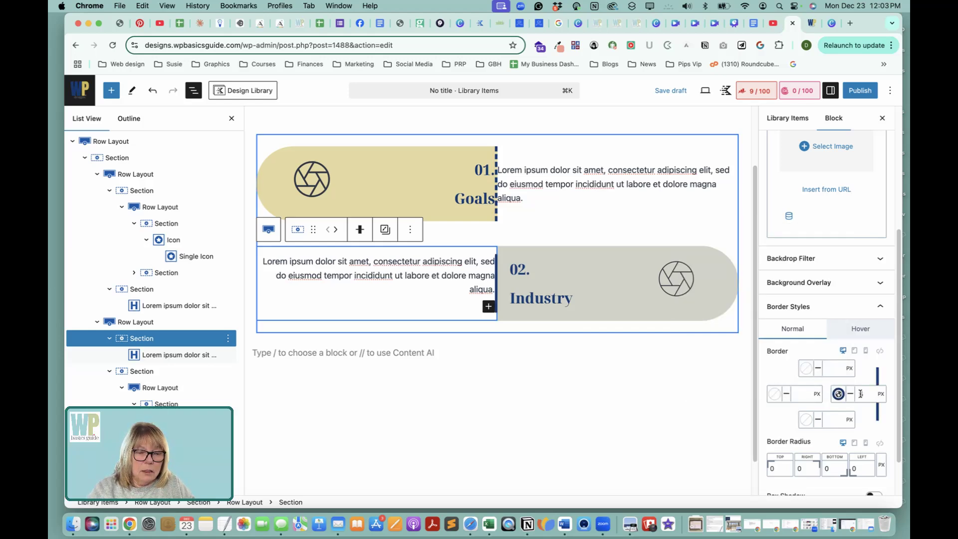
click(852, 397)
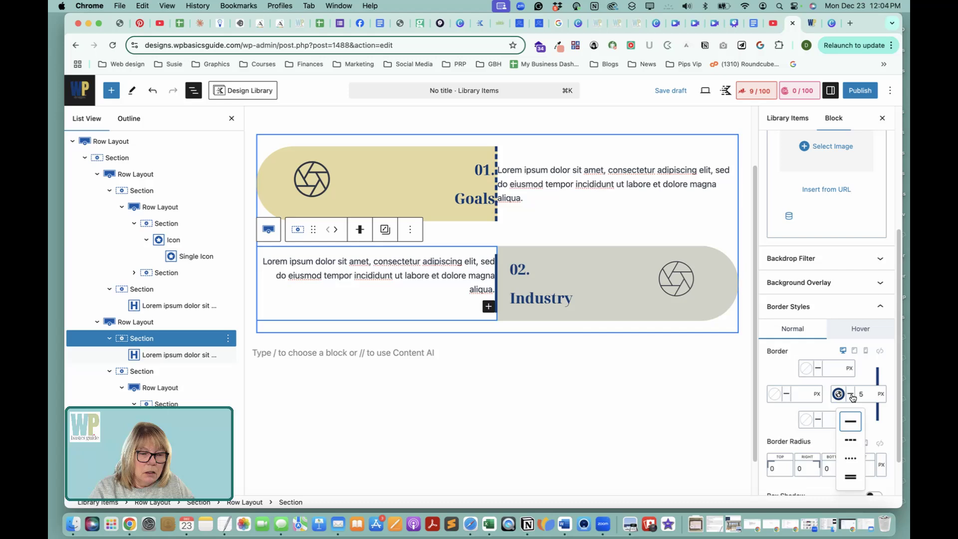
click(852, 441)
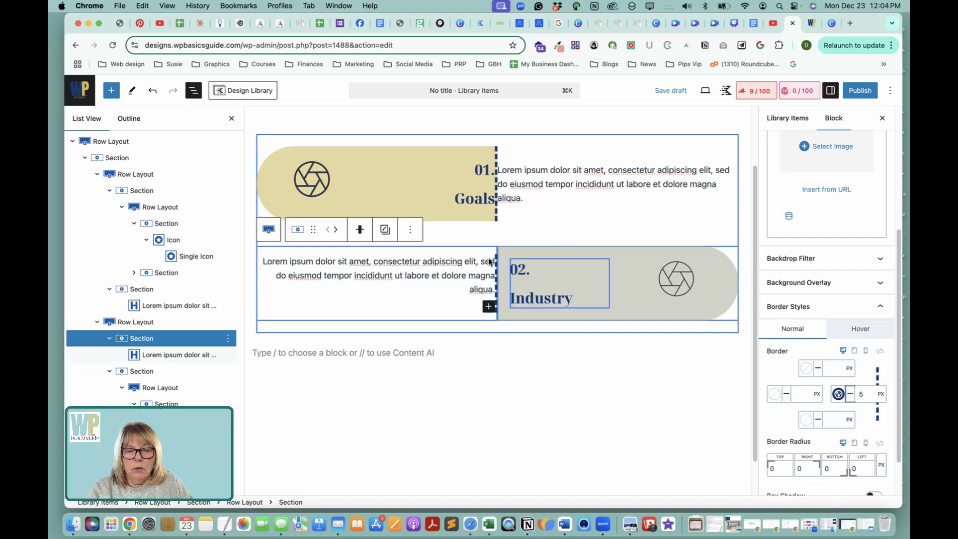
Save the draft, check both step rows on the preview page, and return to the editor.
click(676, 91)
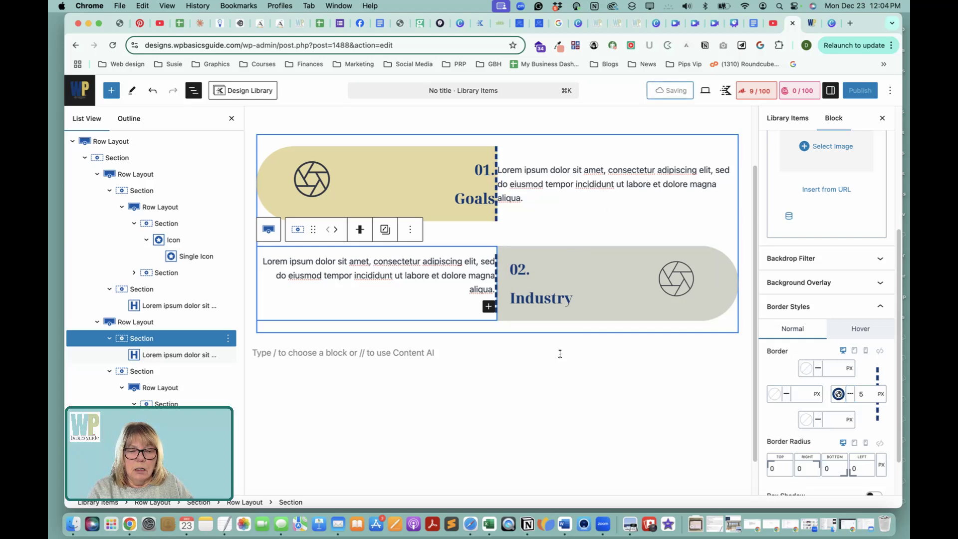
click(473, 350)
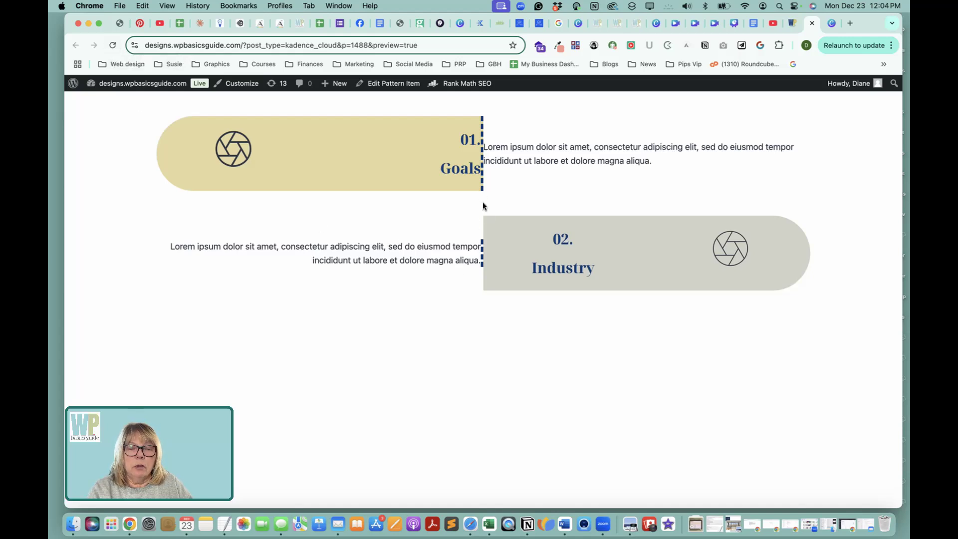
click(793, 23)
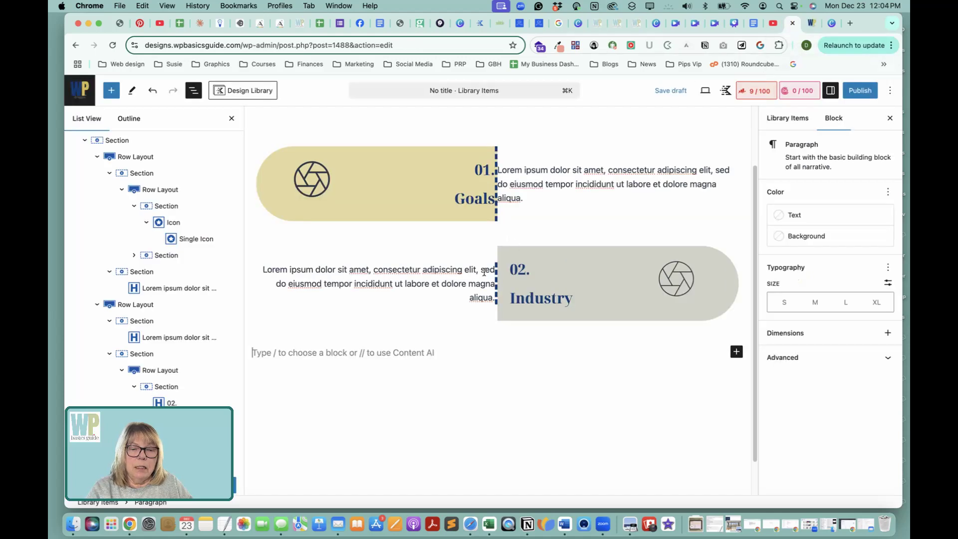
Enable the 100% inner column height for the "02. Industry" row layout in its structure settings.
click(429, 252)
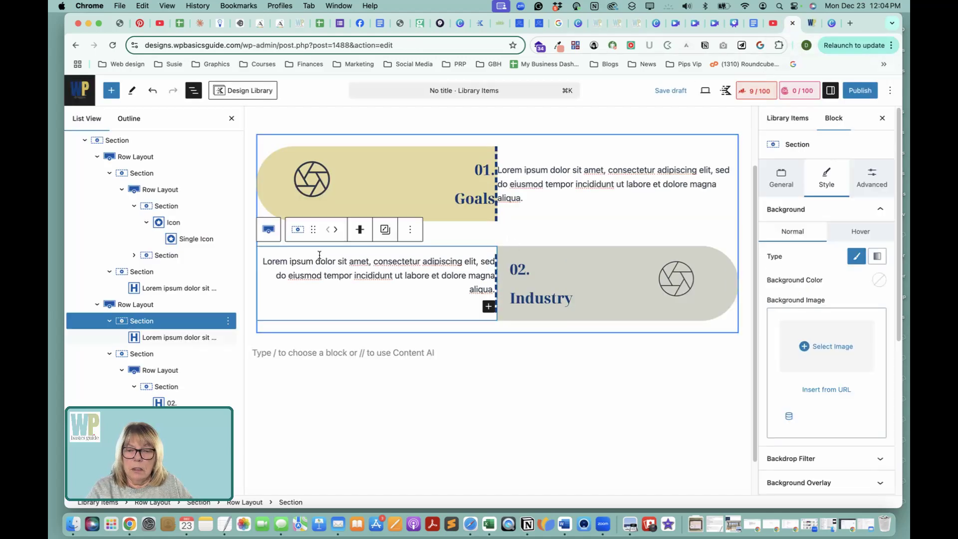
click(268, 230)
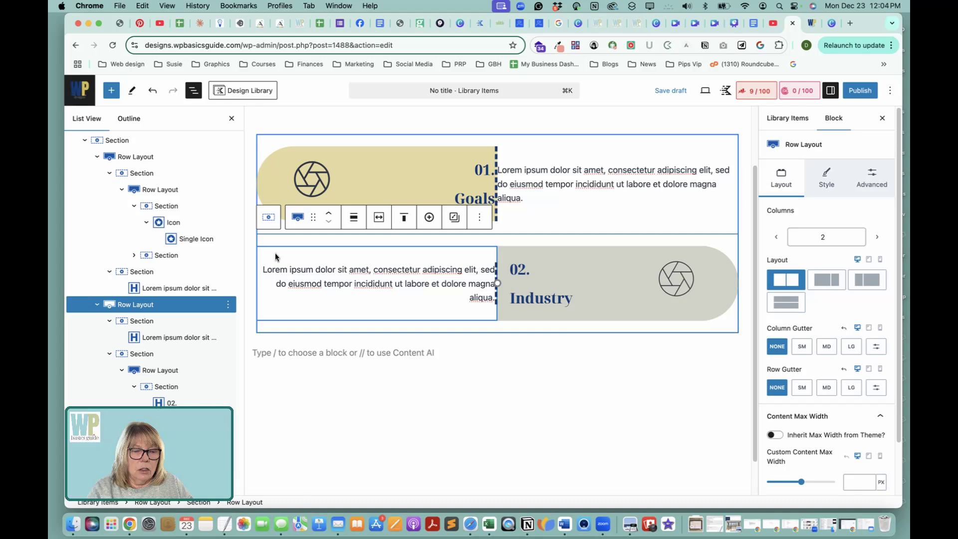
click(867, 182)
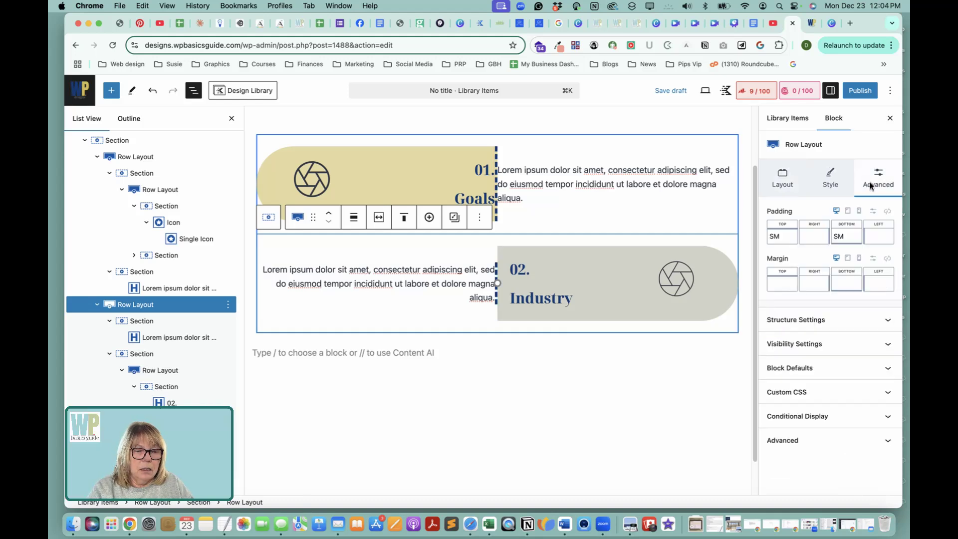
click(839, 318)
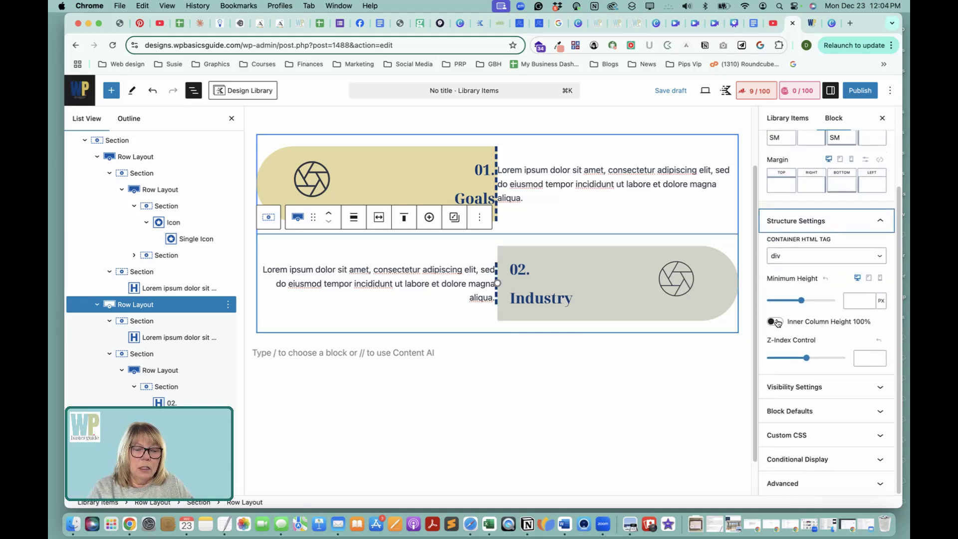
click(775, 322)
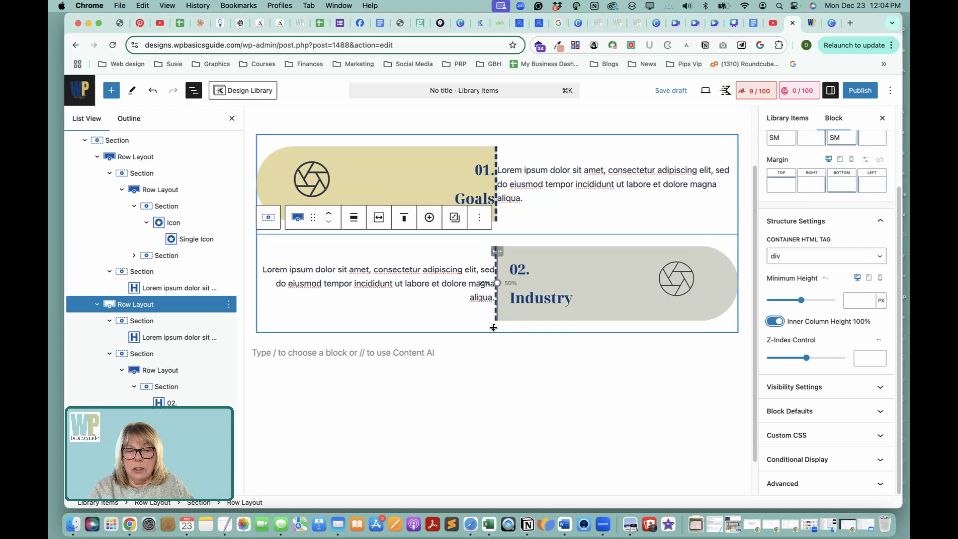
Save the draft, check the dashed divider beside "02. Industry" on the preview page, and return to the editor.
click(675, 91)
click(809, 24)
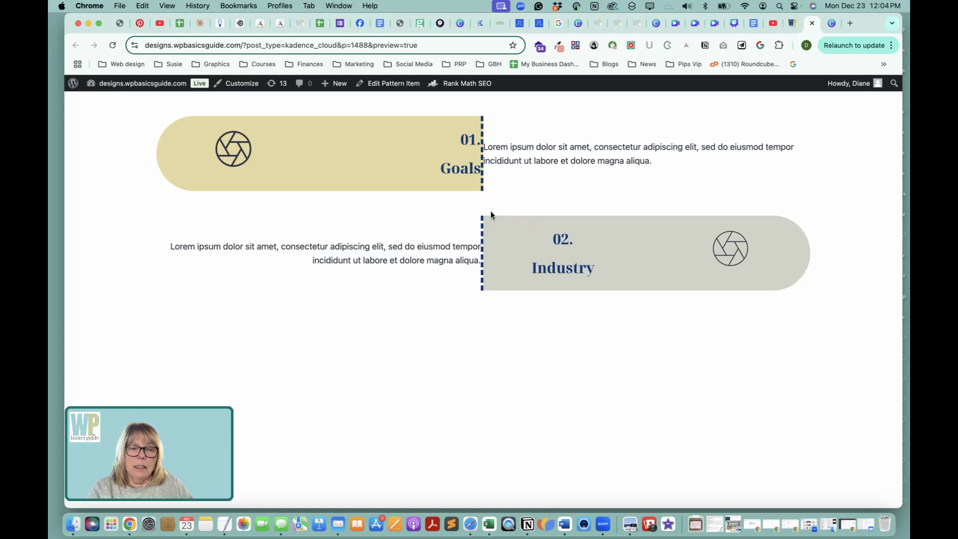
click(790, 23)
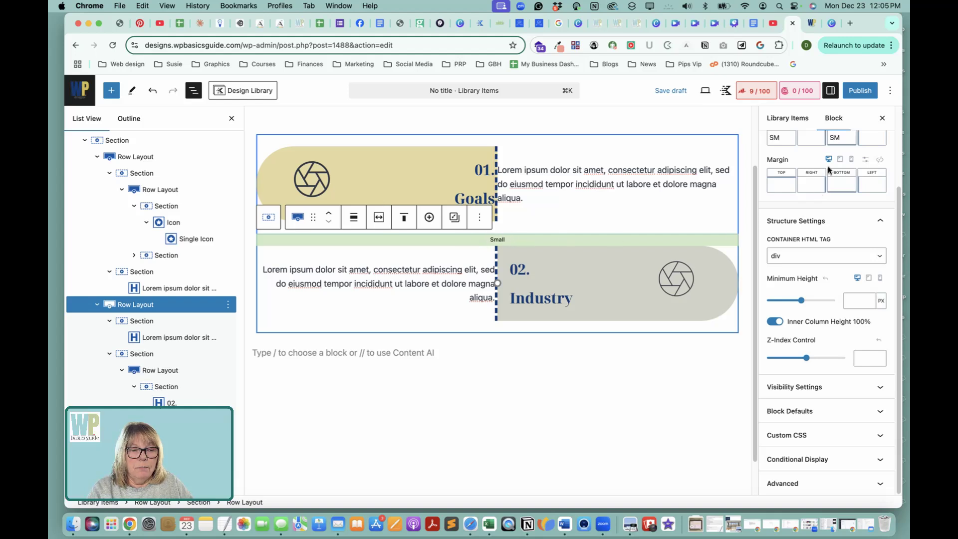
Remove the top and bottom padding from the outer row layouts of both the "02. Industry" and "01. Goals" steps.
scroll(808, 209, up, 3)
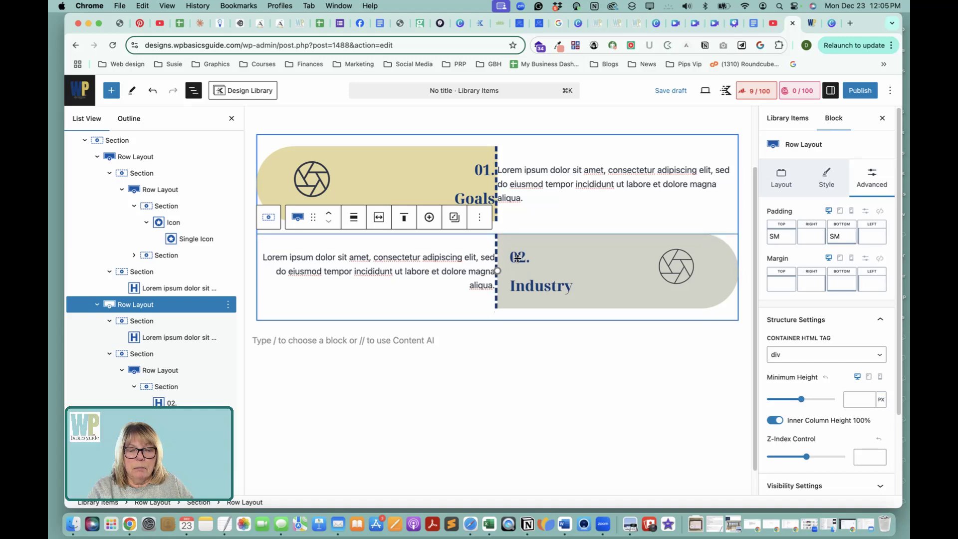
drag(526, 318, 525, 310)
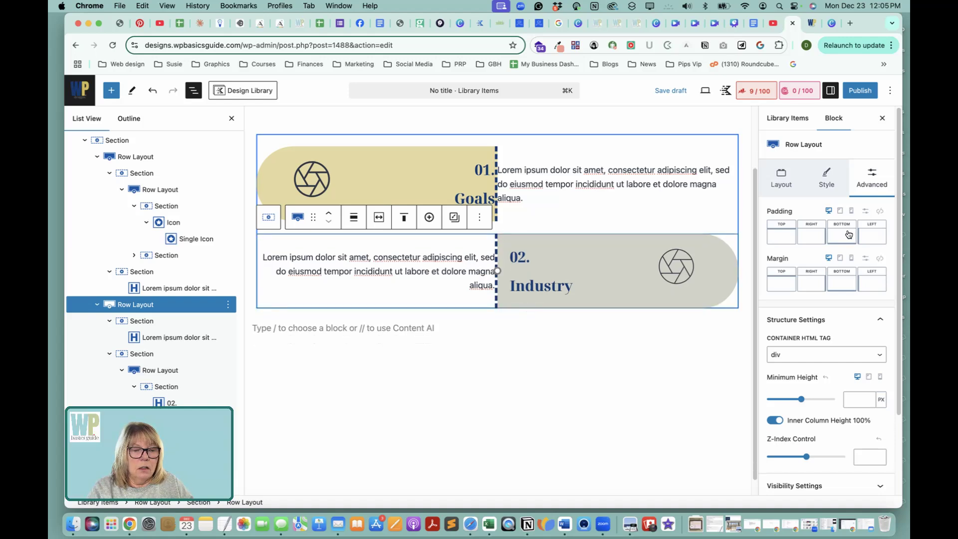
click(464, 152)
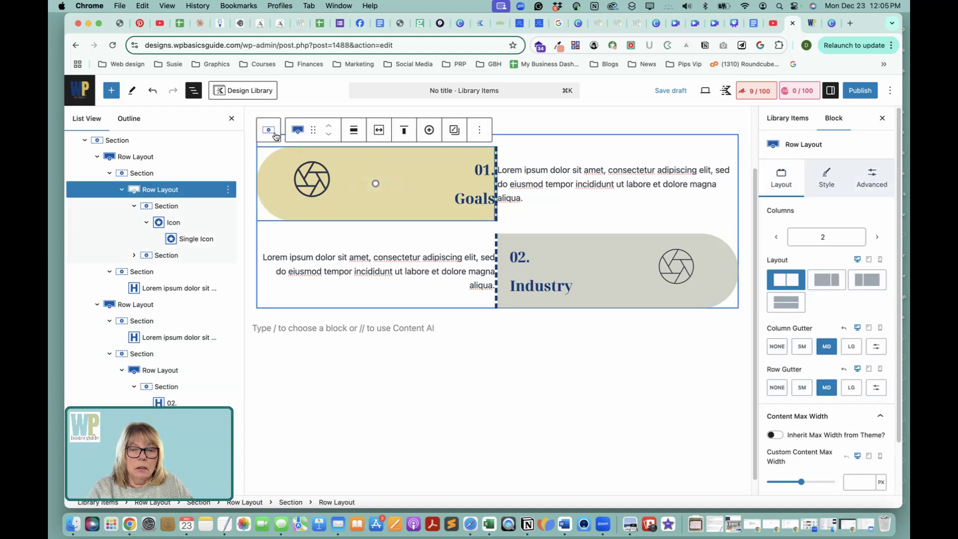
click(270, 132)
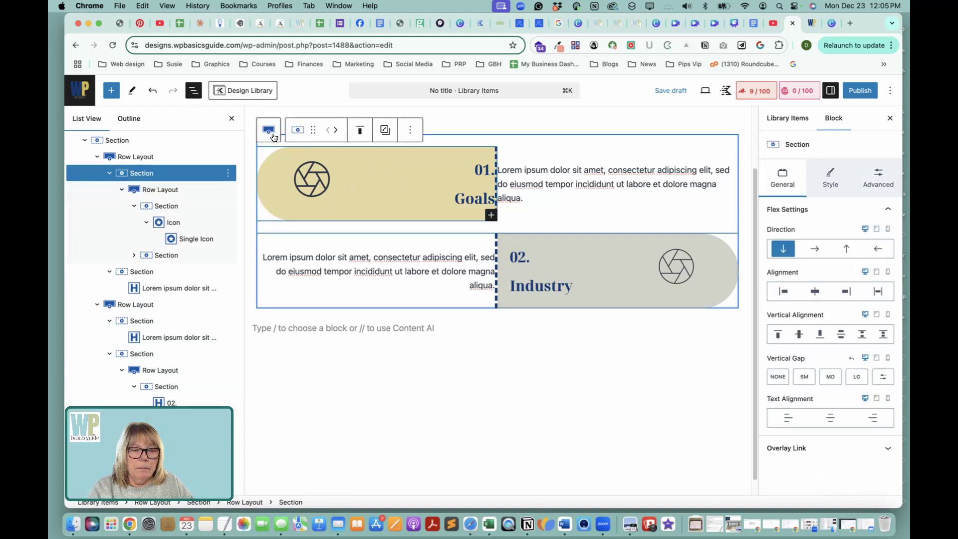
click(883, 185)
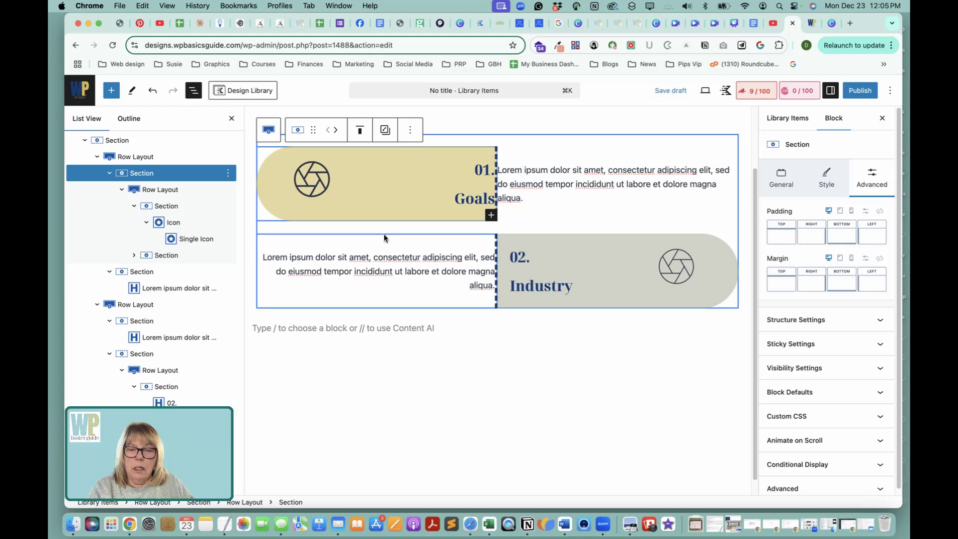
click(268, 135)
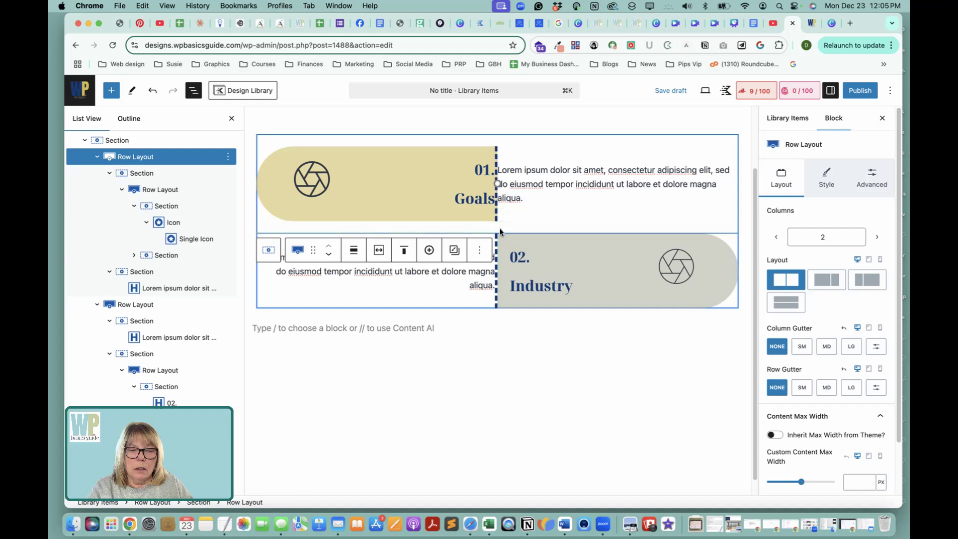
drag(499, 225, 501, 209)
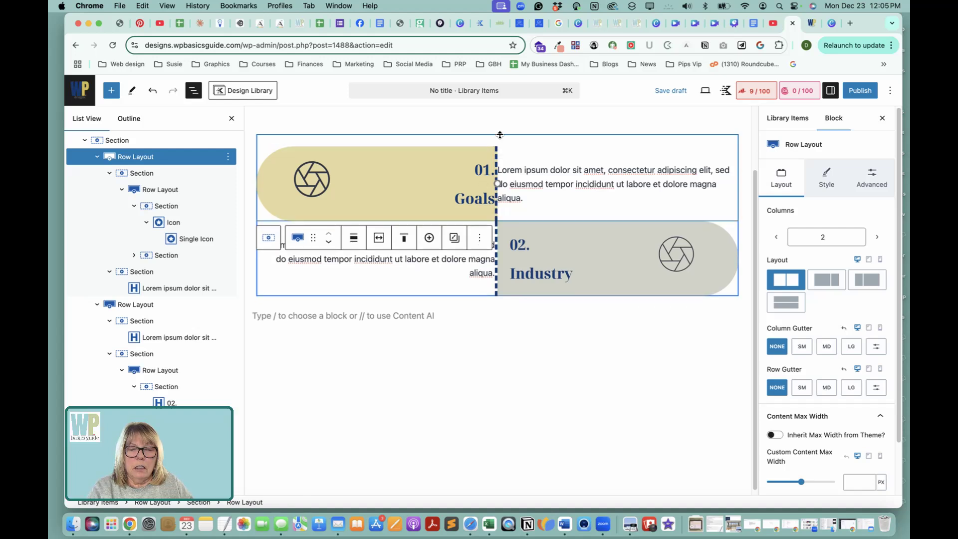
drag(499, 135, 501, 128)
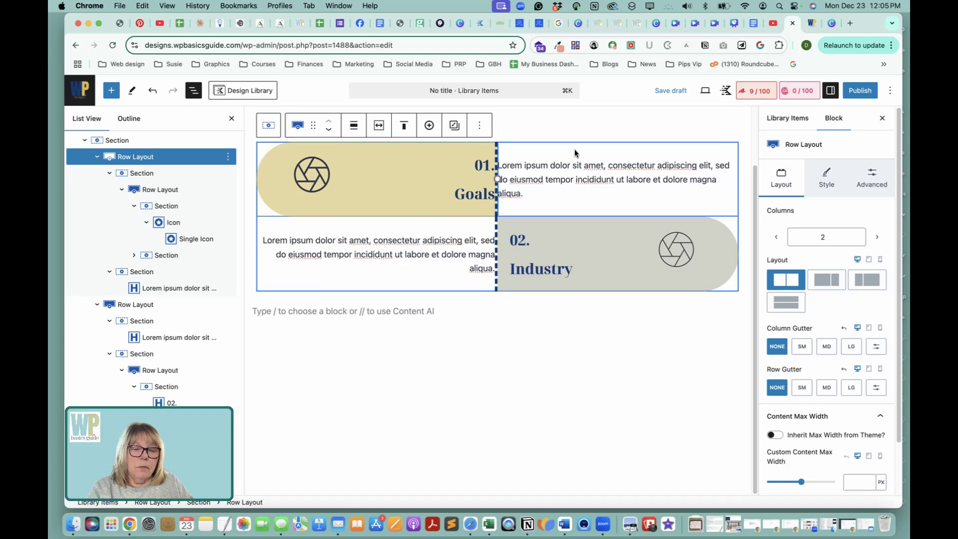
Enable the 100% inner column height for the "01. Goals" row layout.
click(881, 169)
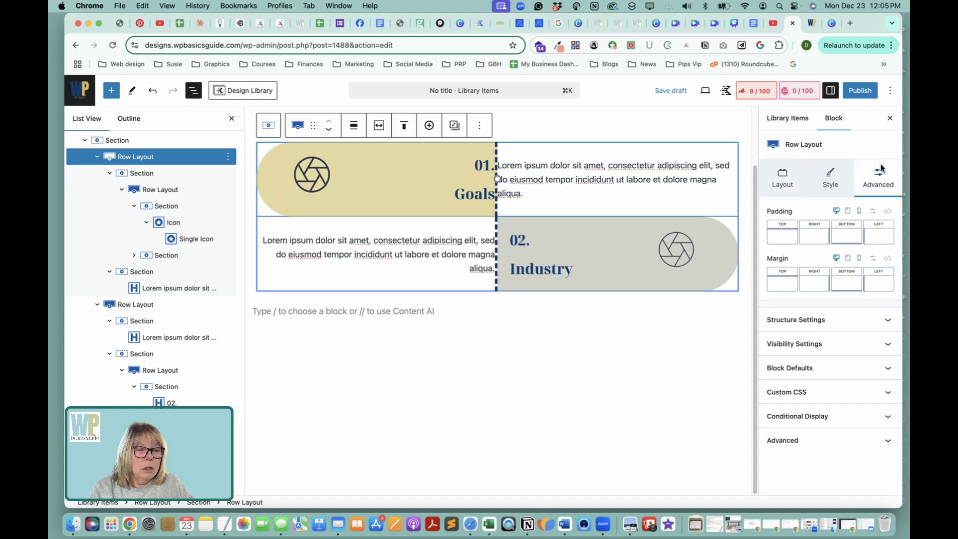
click(795, 320)
click(776, 422)
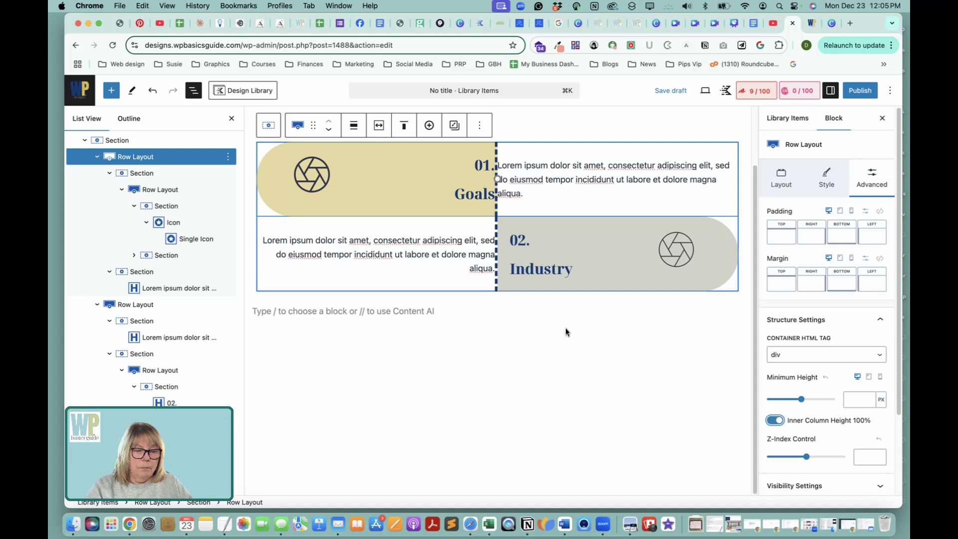
Save the draft, check on the preview page how the two rows' dashed dividers join, and return to the editor.
click(682, 94)
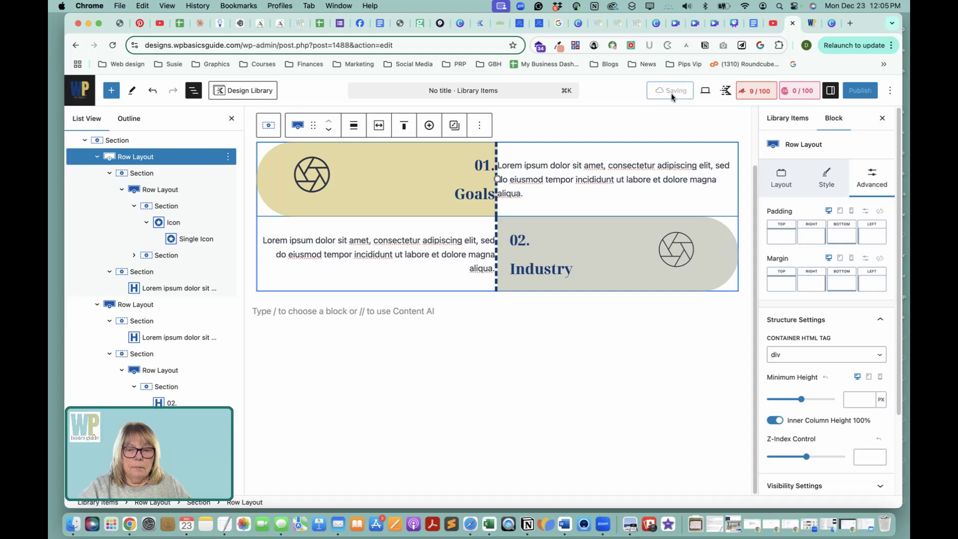
click(810, 25)
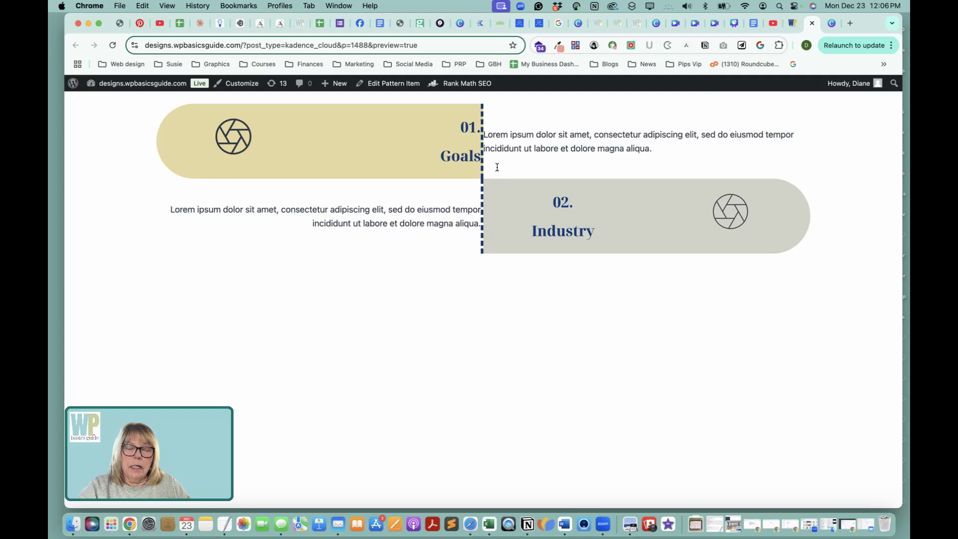
click(792, 23)
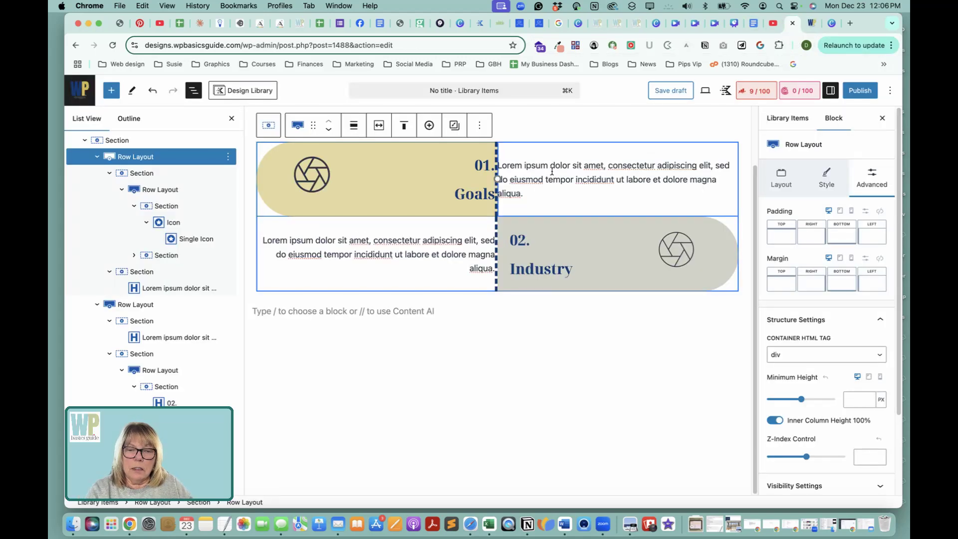
Set the left padding of the lorem ipsum text beside "01. Goals" to 15 px.
click(409, 238)
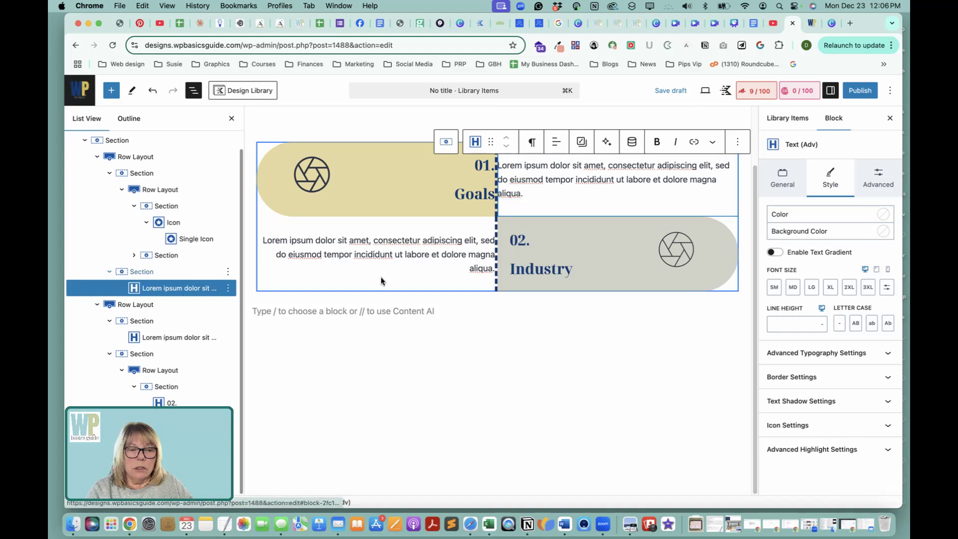
click(879, 174)
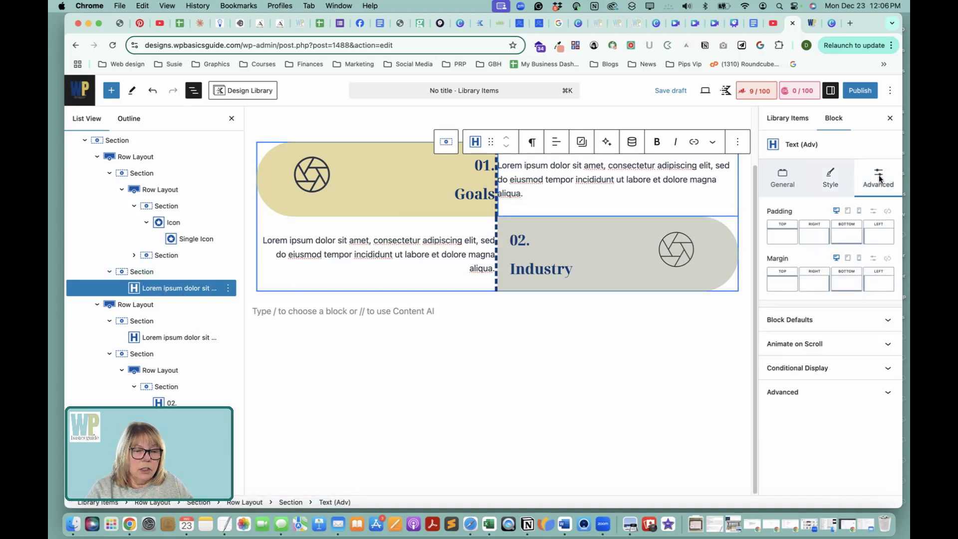
click(873, 215)
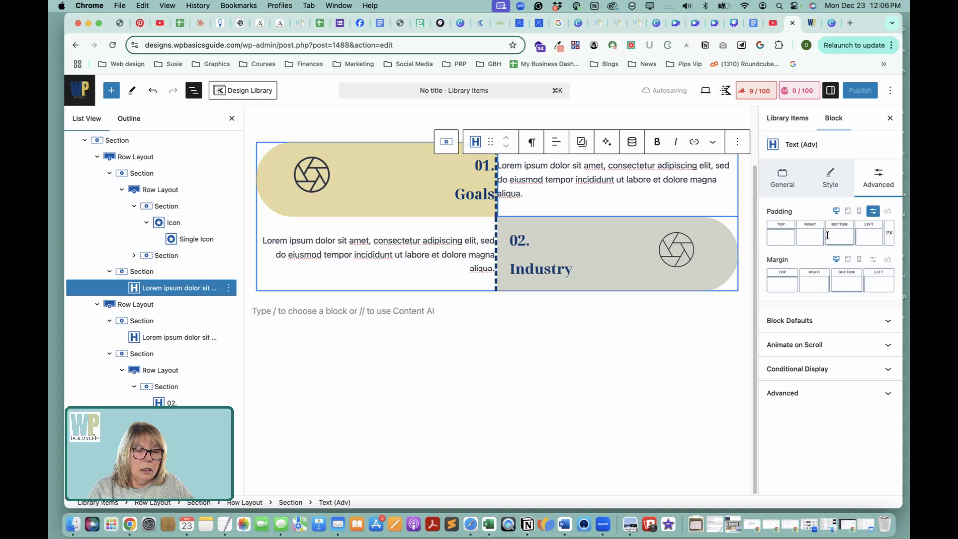
click(870, 234)
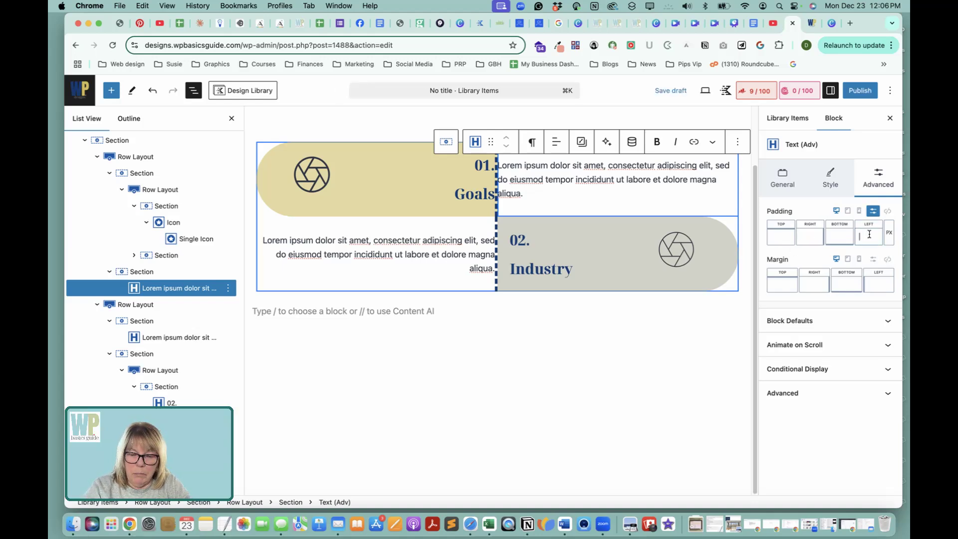
text(15)
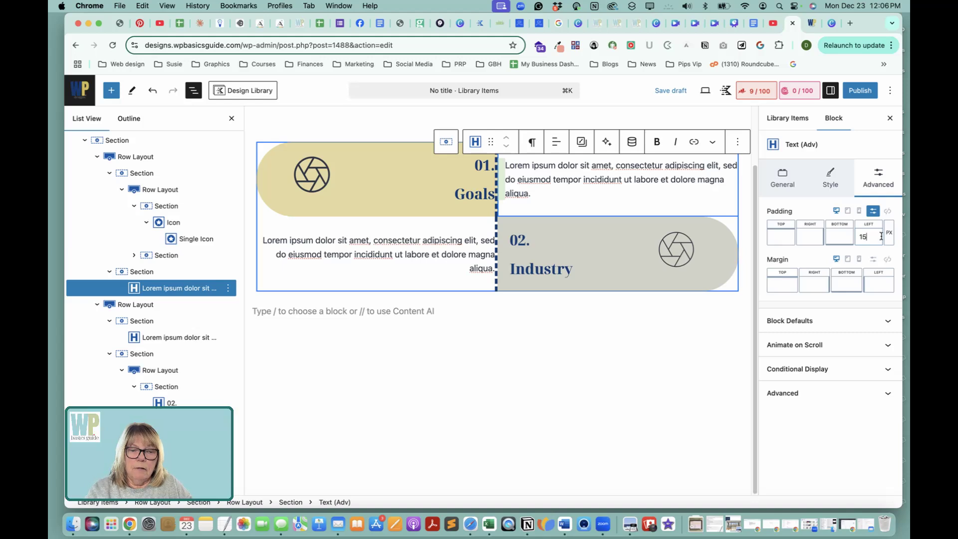
Set the right padding of the lorem ipsum text beside "02. Industry" to 15 px.
click(463, 240)
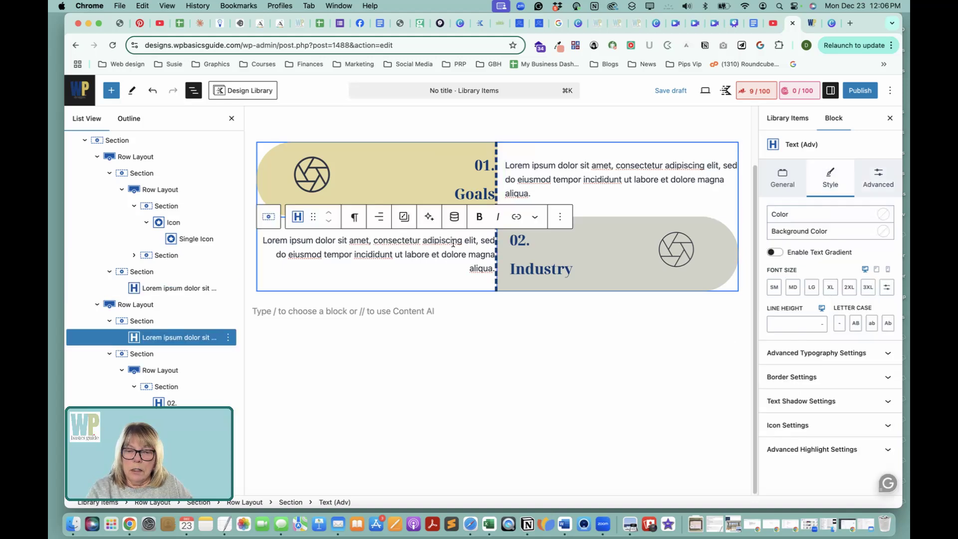
click(875, 179)
click(874, 211)
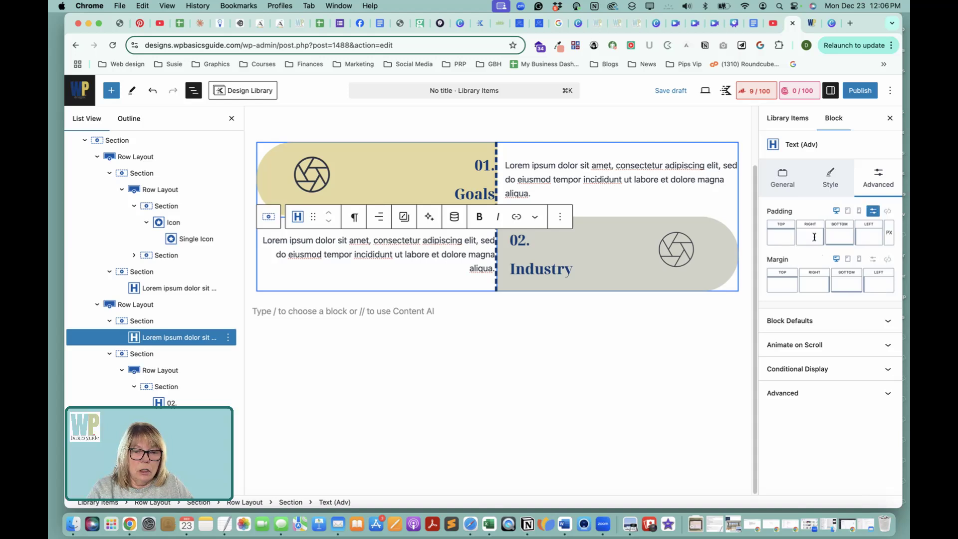
text(15)
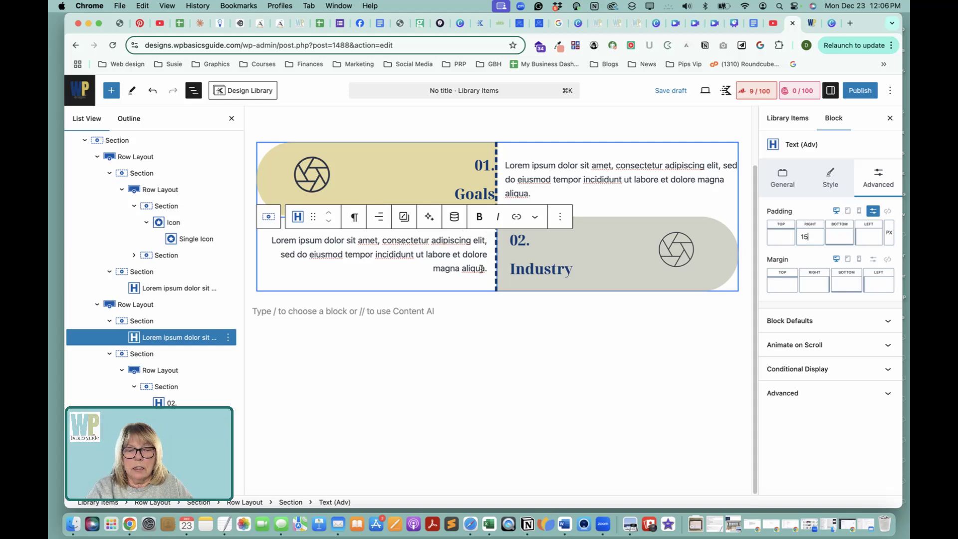
Save the draft, reload the preview page to check the text spacing around the divider, and return to the editor.
click(670, 91)
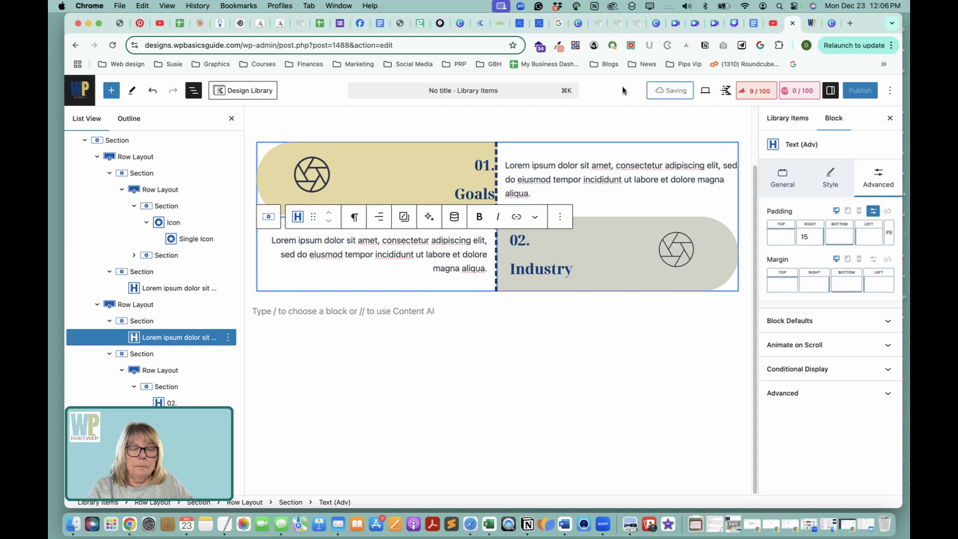
click(811, 25)
click(113, 46)
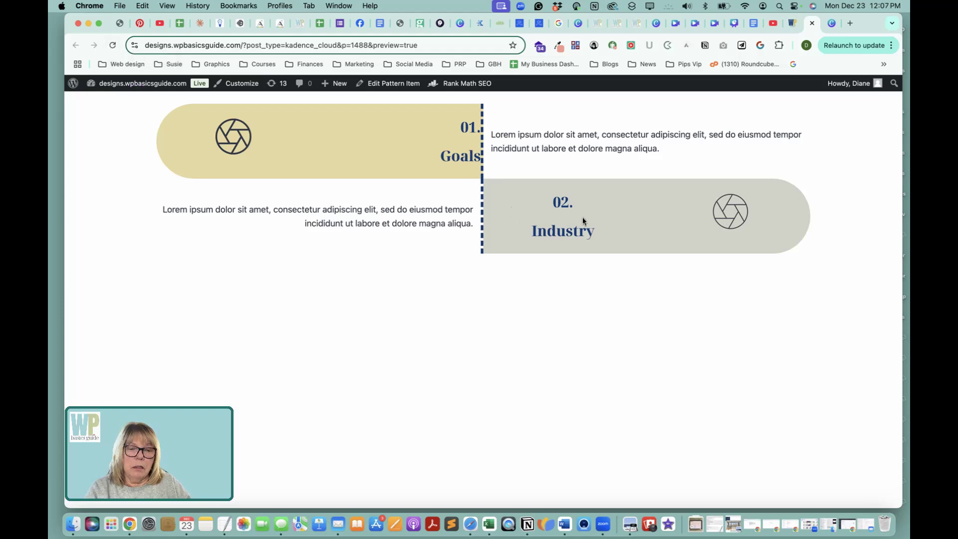
click(793, 23)
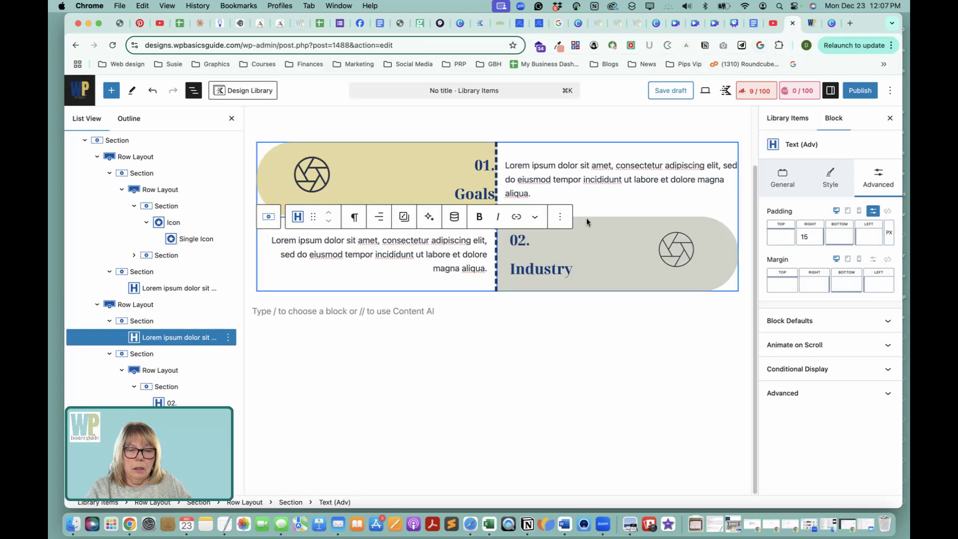
Align the "Industry" heading text to the left and save the draft.
click(523, 258)
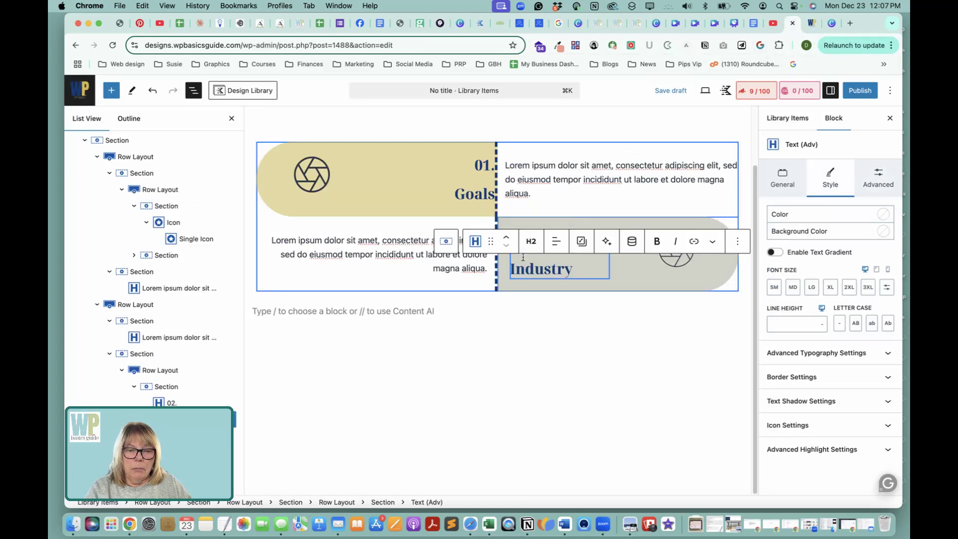
click(557, 242)
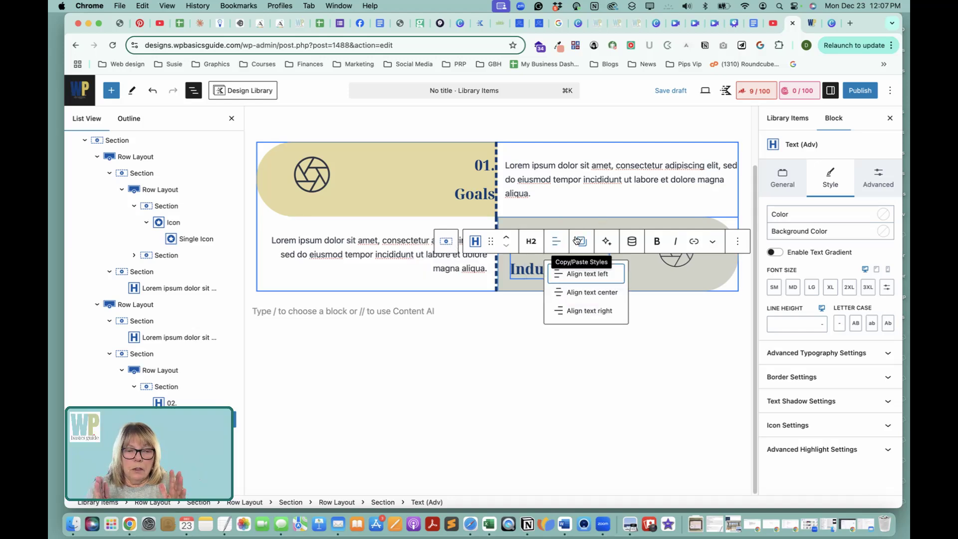
click(568, 274)
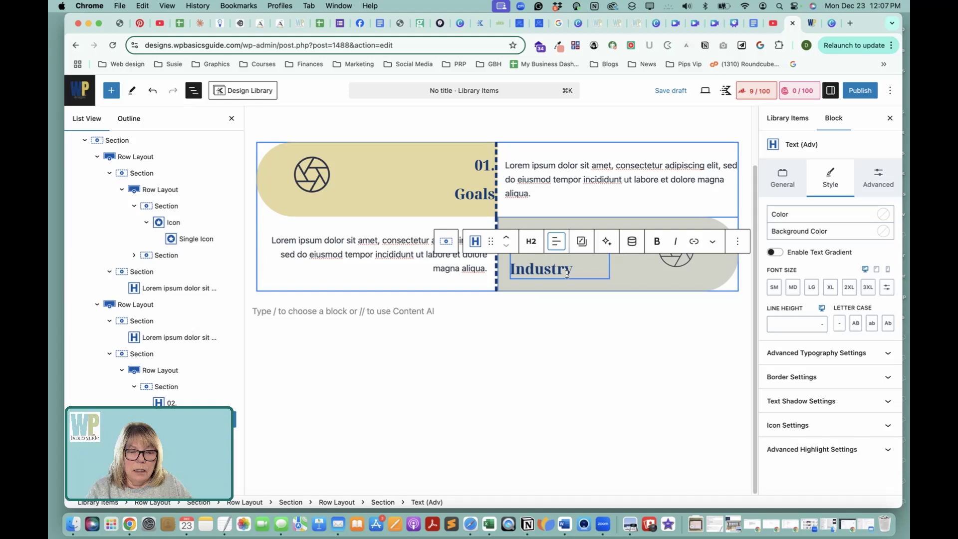
click(681, 91)
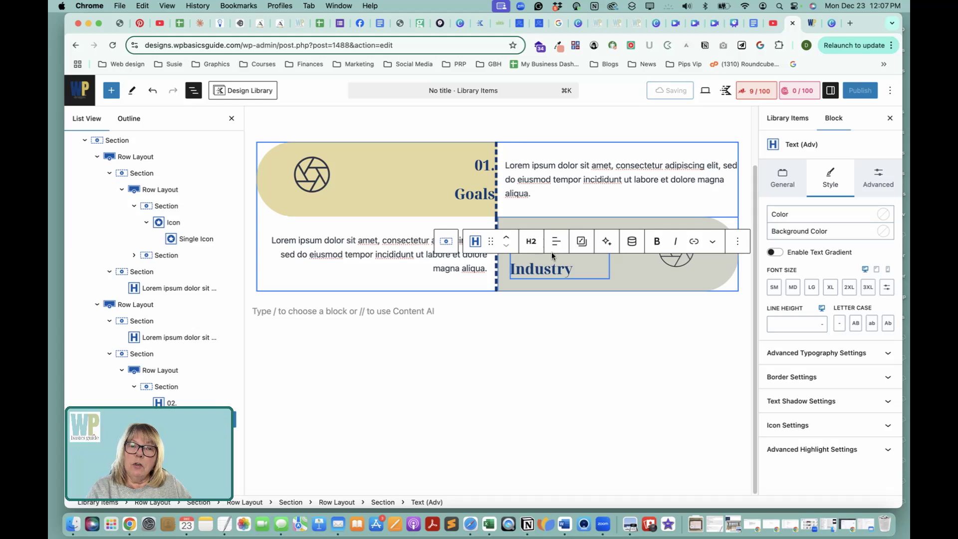
Check the heading alignment on the preview page, return to the editor, and align the "02." heading text to the left.
click(810, 24)
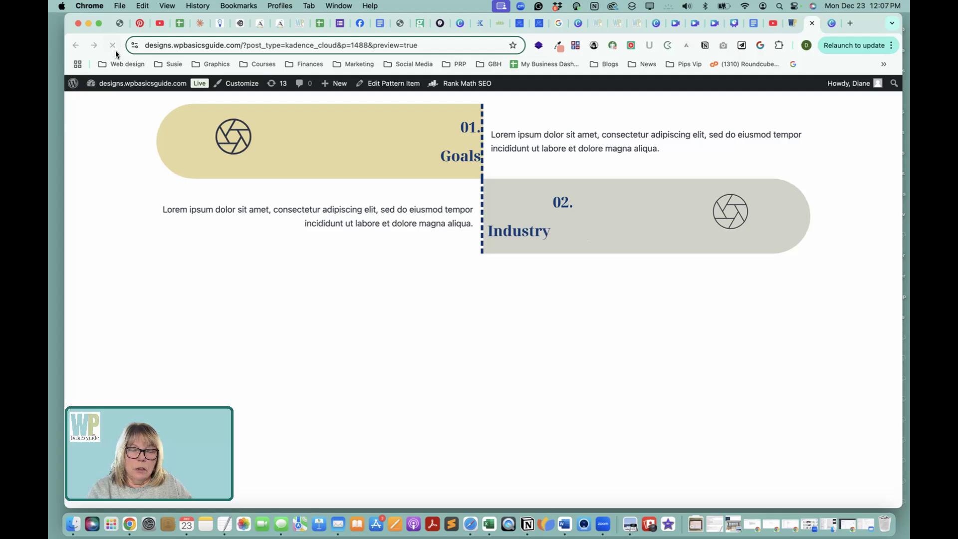
click(793, 23)
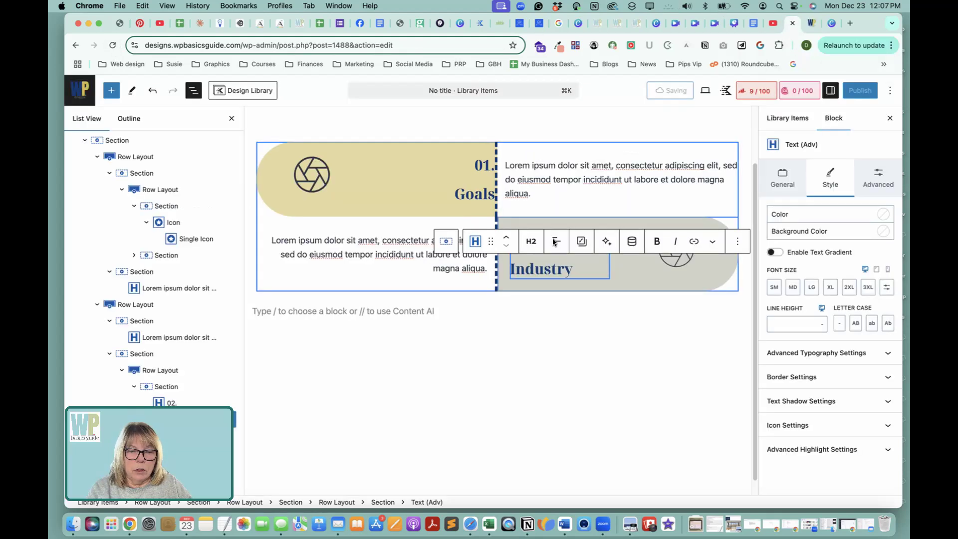
click(574, 209)
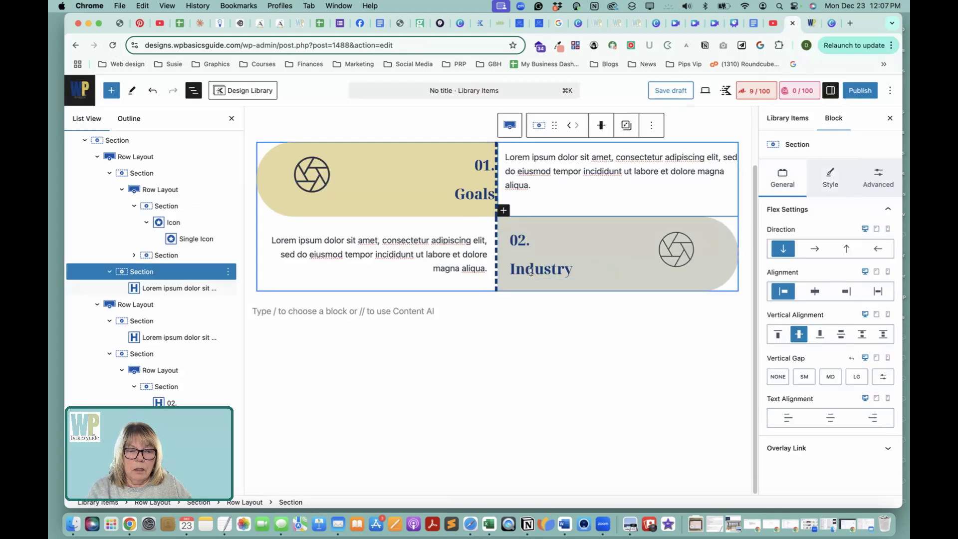
click(516, 252)
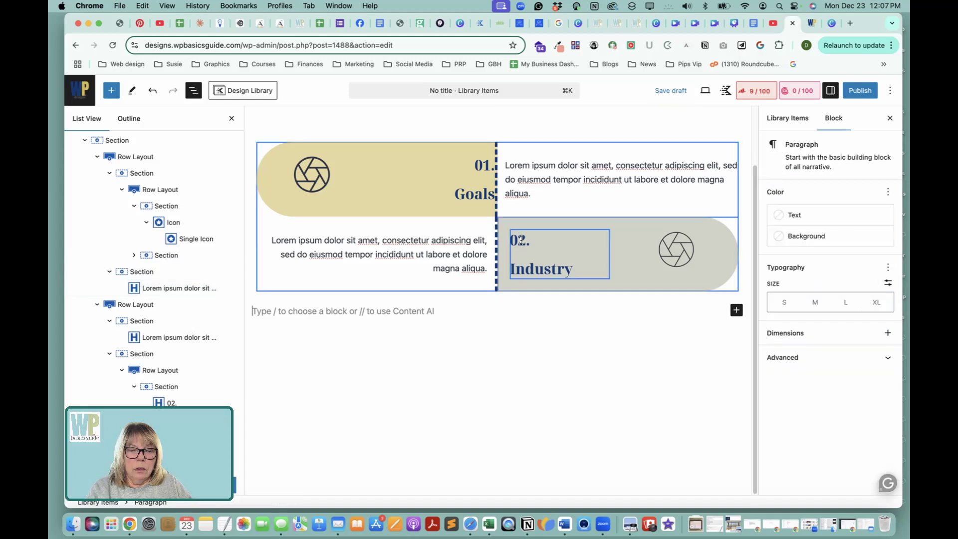
click(521, 240)
click(557, 213)
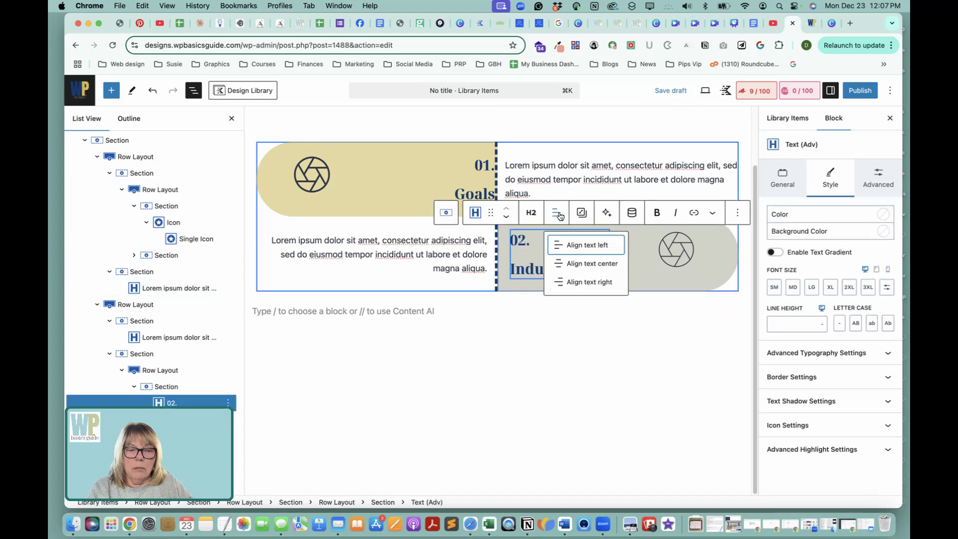
click(564, 249)
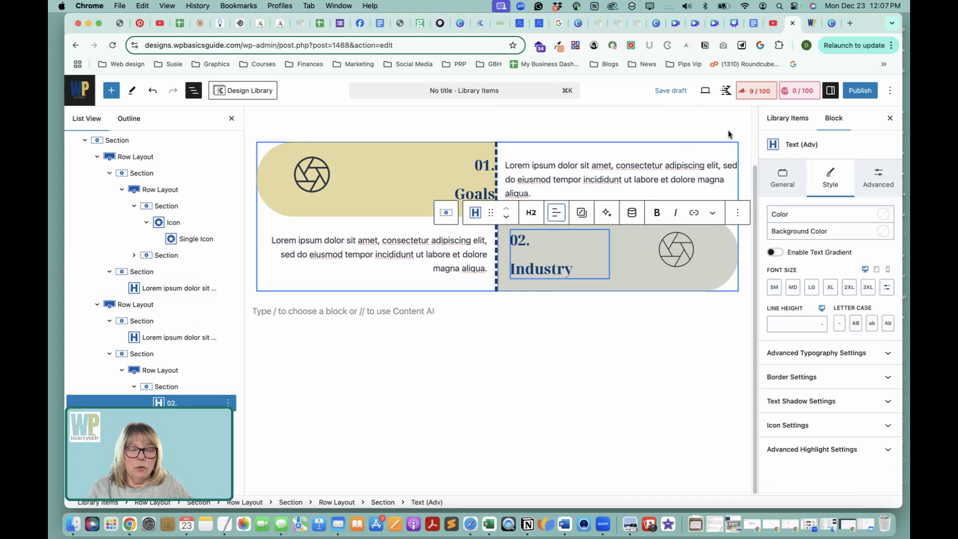
Save the draft, check the "02. Industry" headings on the preview page, and return to the editor.
click(673, 90)
click(811, 23)
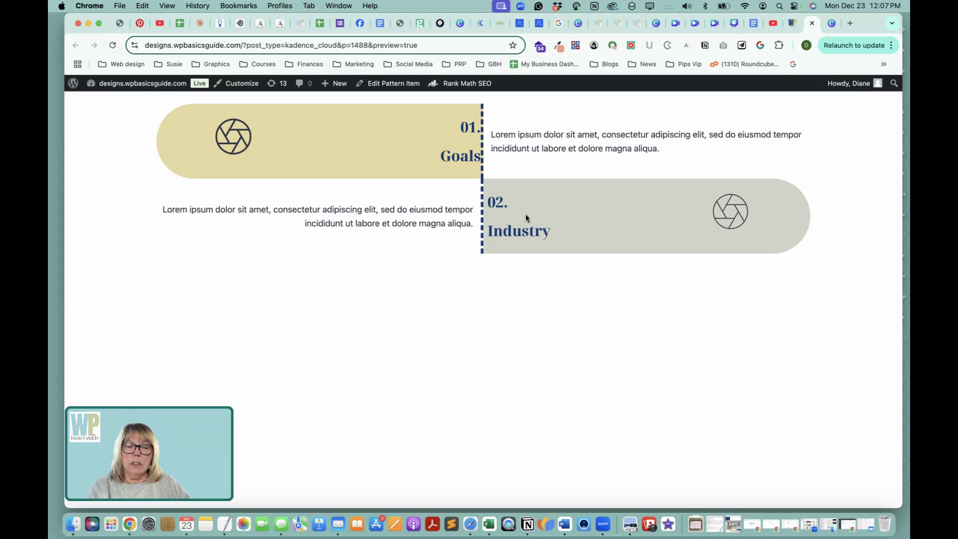
click(793, 23)
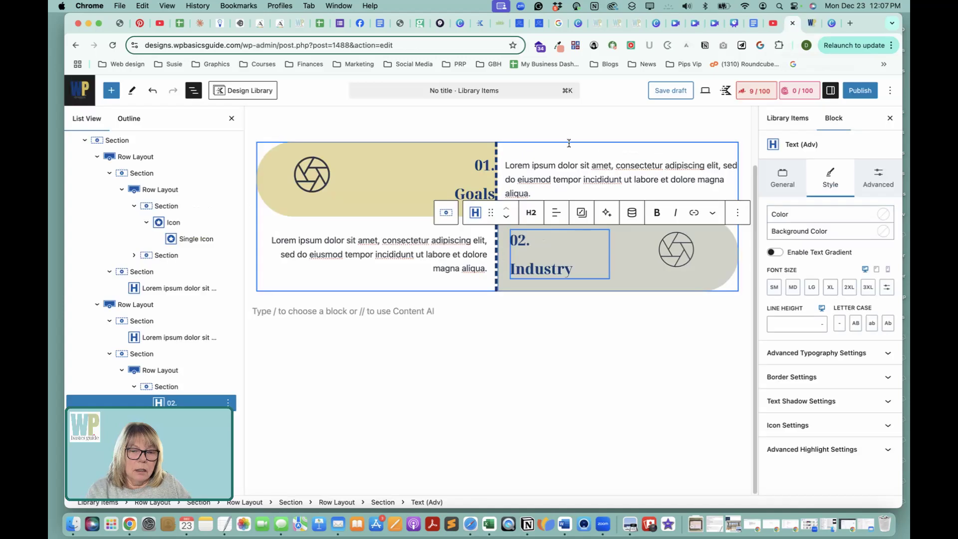
Set the right padding of the "01." heading to 15 px.
click(481, 162)
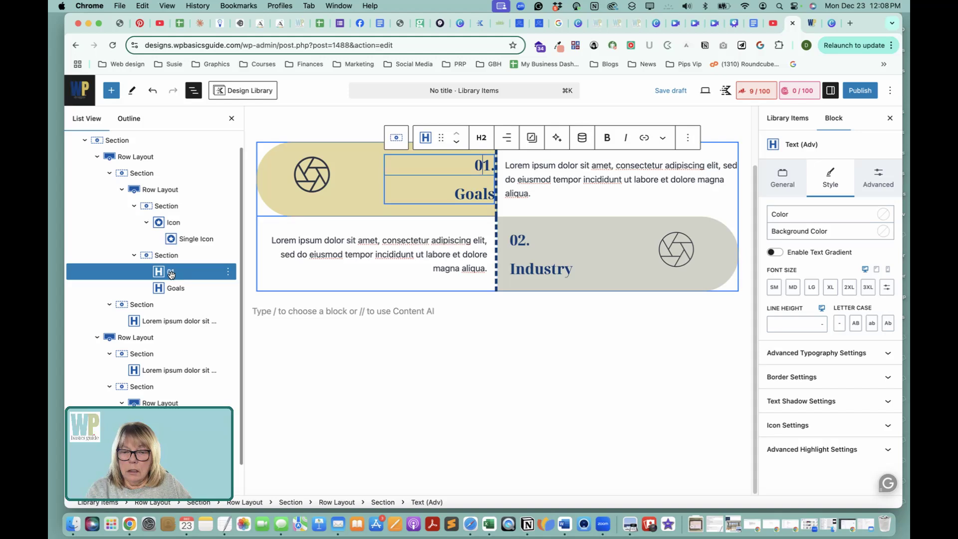
click(882, 175)
click(873, 212)
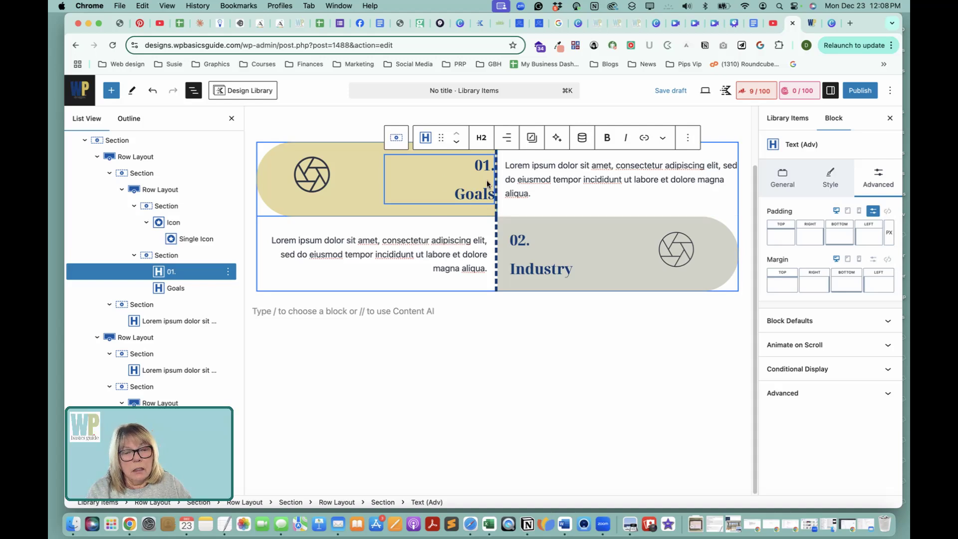
click(813, 237)
text(15)
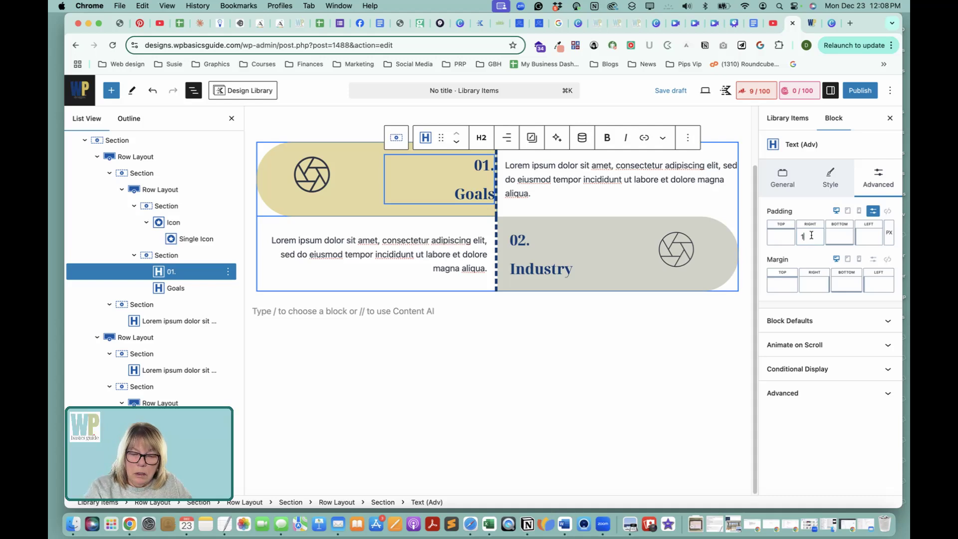
Set the right padding of the "Goals" heading to 15 px and deselect the block.
click(476, 196)
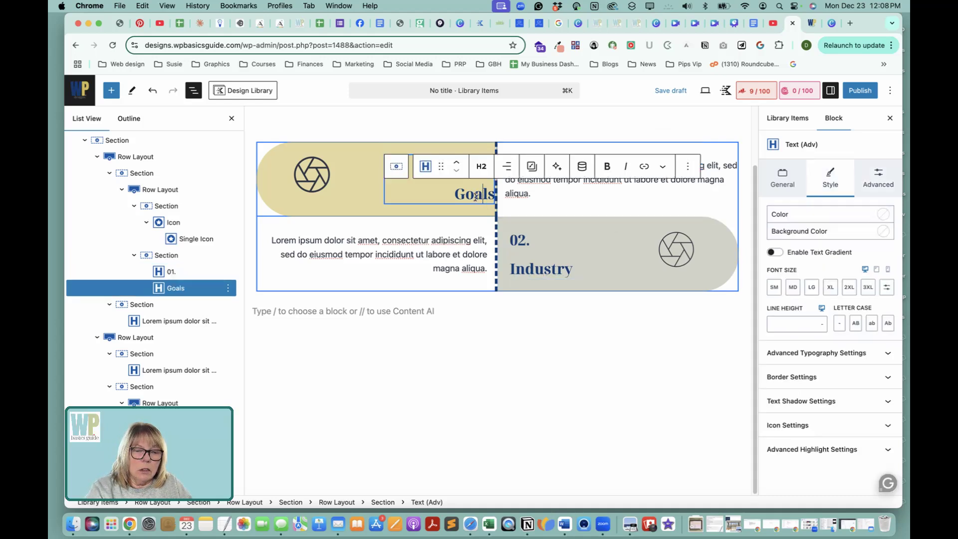
click(877, 181)
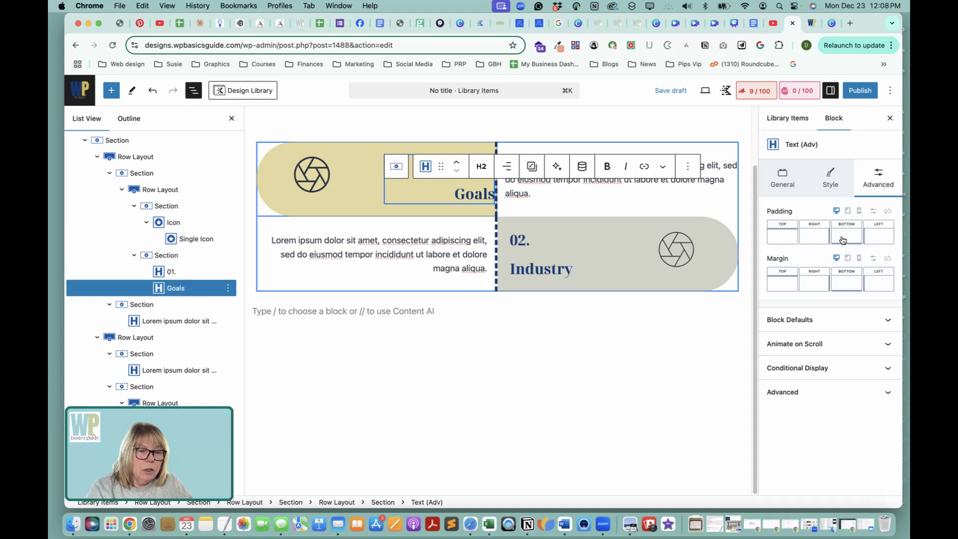
click(874, 211)
click(816, 235)
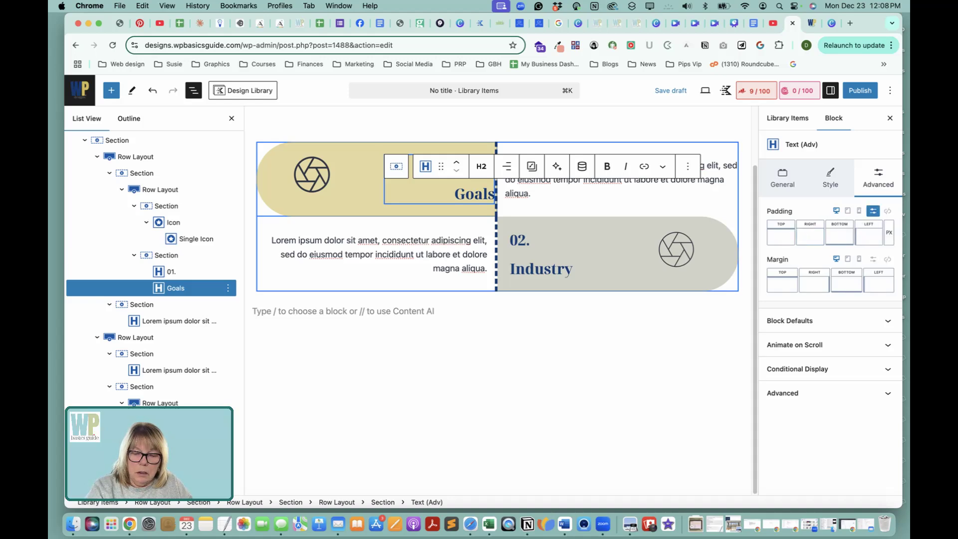
text(15)
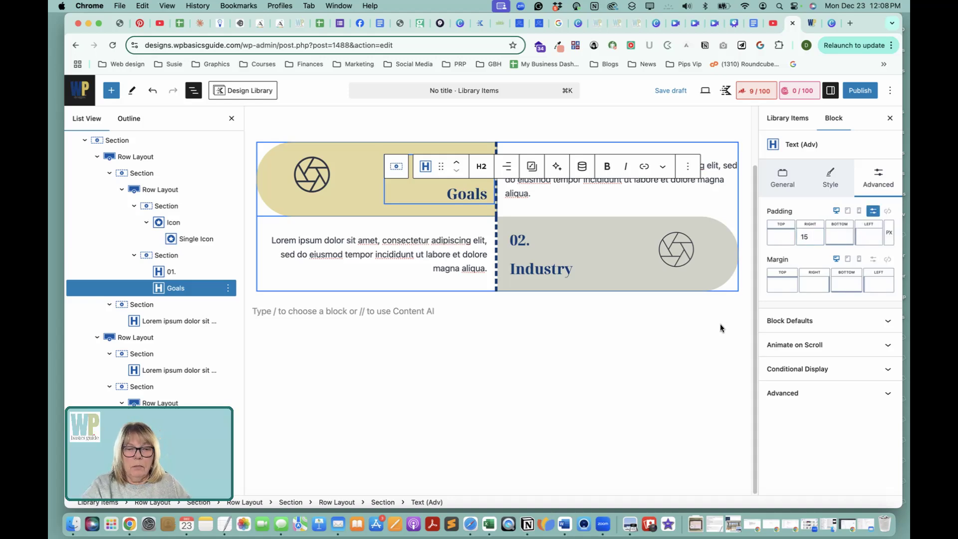
click(655, 315)
Save the draft, then compare the preview page with the original Canva infographic.
click(674, 90)
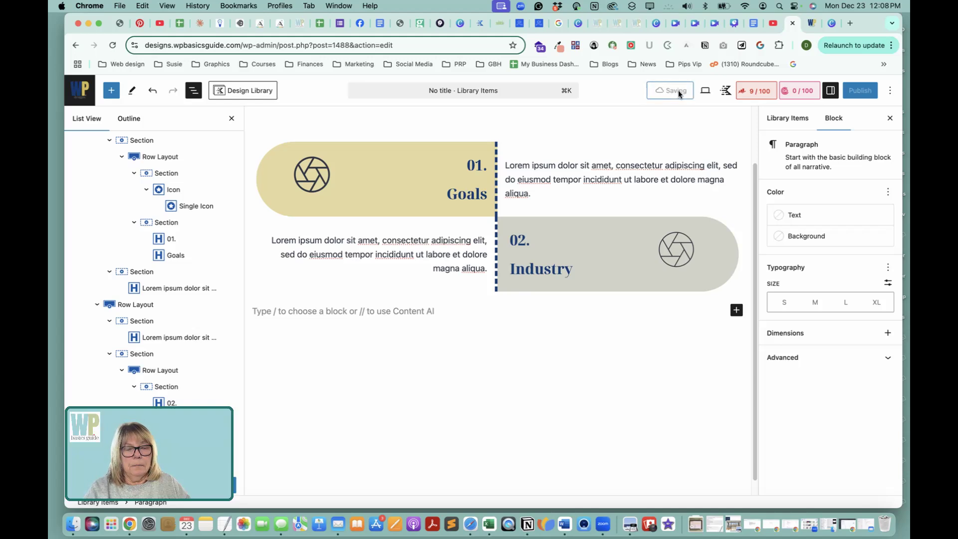
click(815, 24)
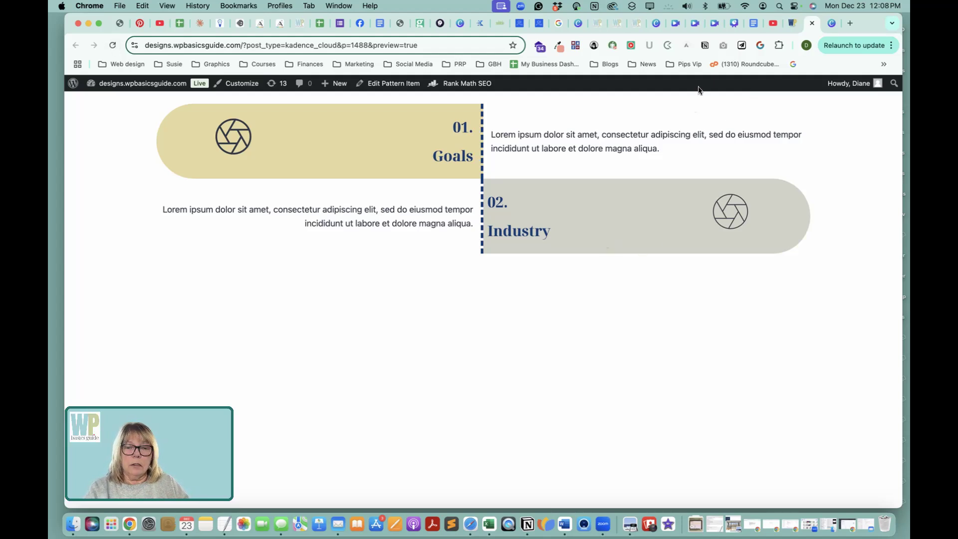
click(828, 25)
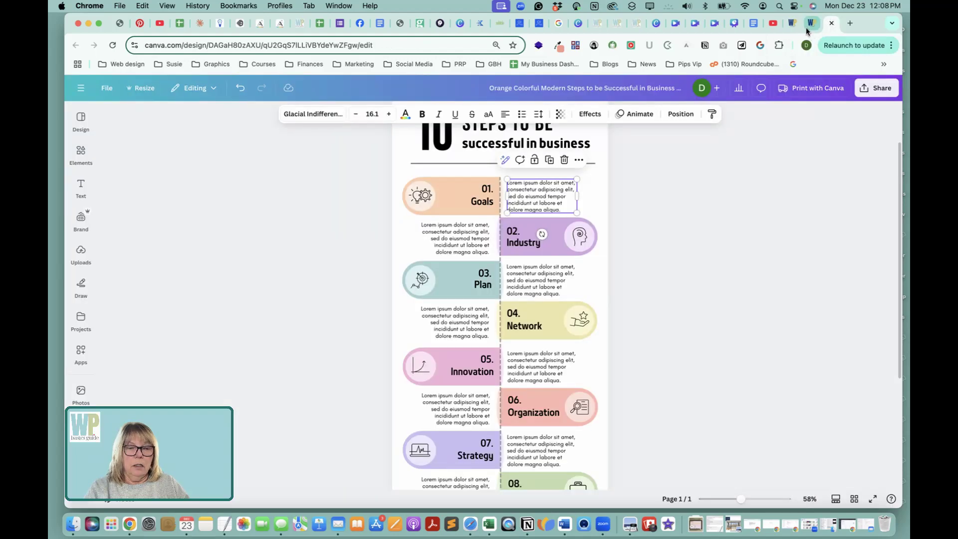
click(809, 28)
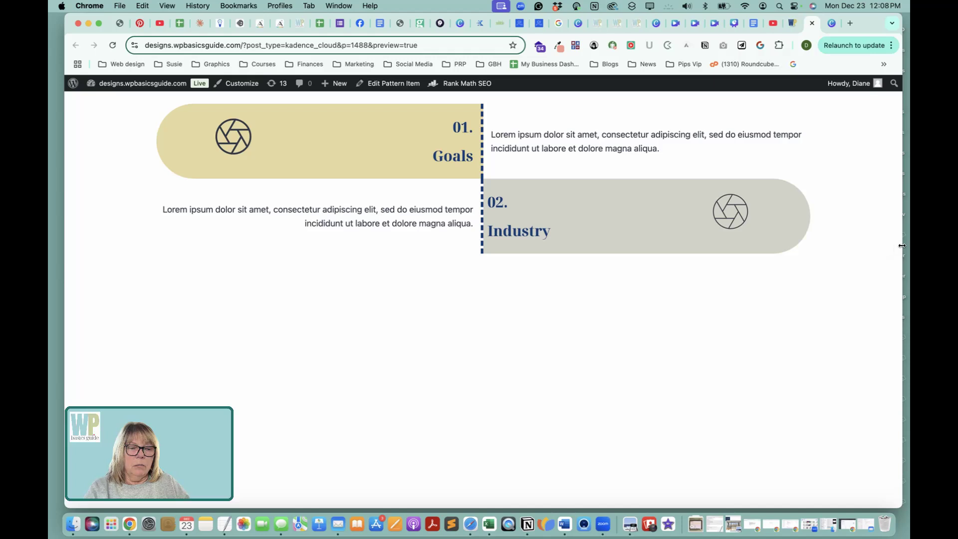
Narrow the browser window to phone width to check how the preview stacks, widen it again, and return to the editor.
drag(902, 246, 294, 270)
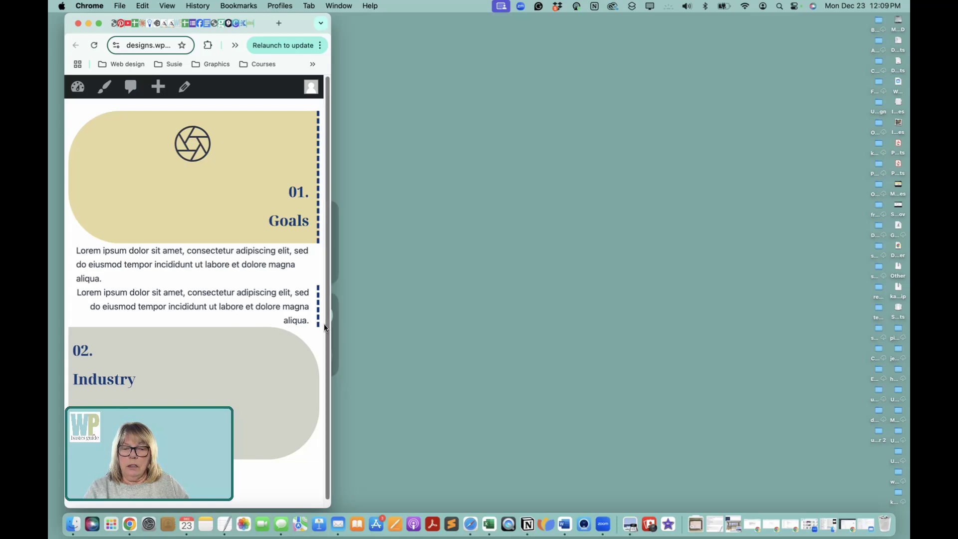
drag(364, 328, 891, 354)
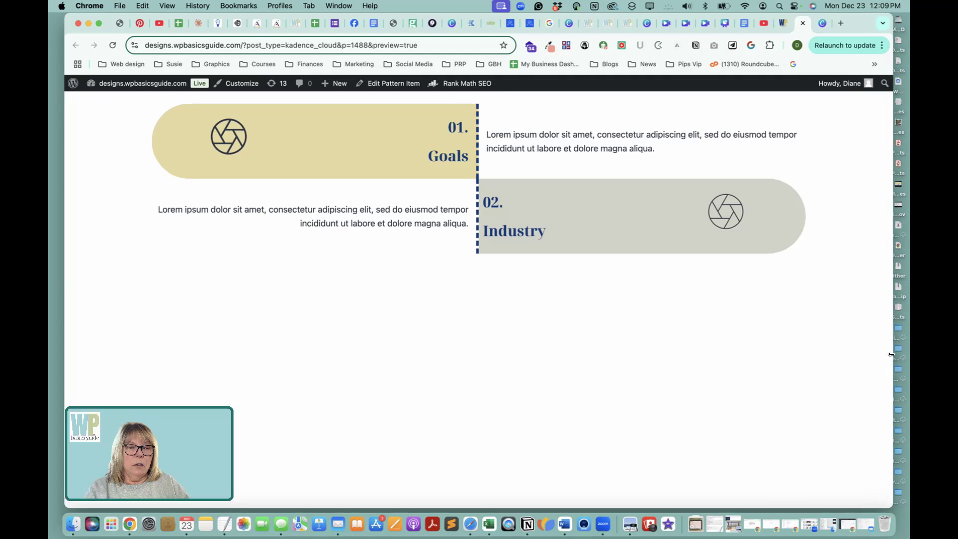
click(784, 23)
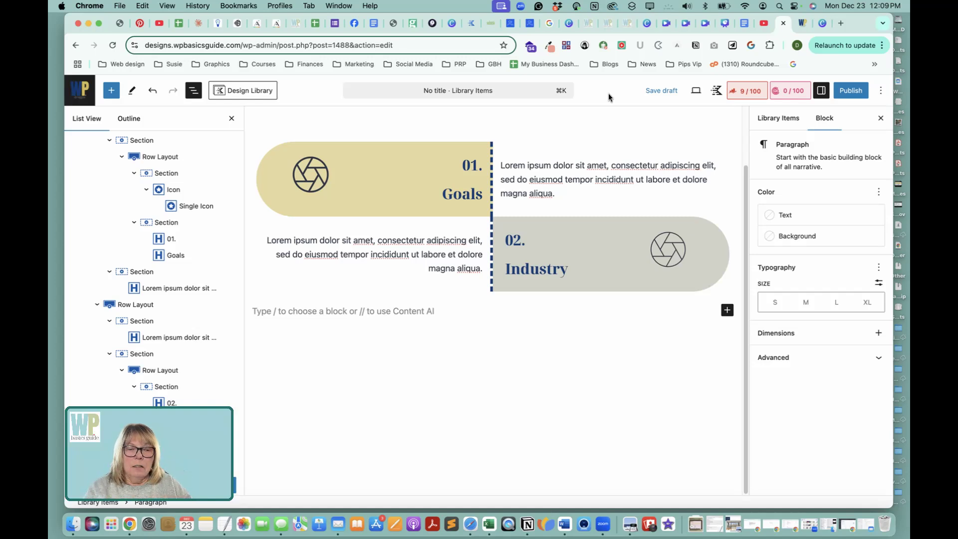
Switch the editor canvas to the Mobile view and inspect the stacked step blocks from the beginning.
click(697, 91)
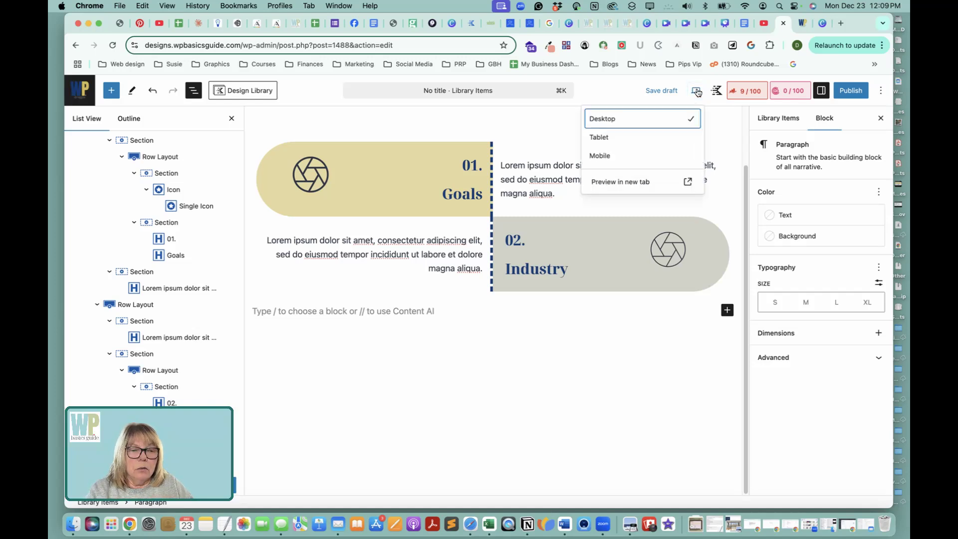
click(607, 155)
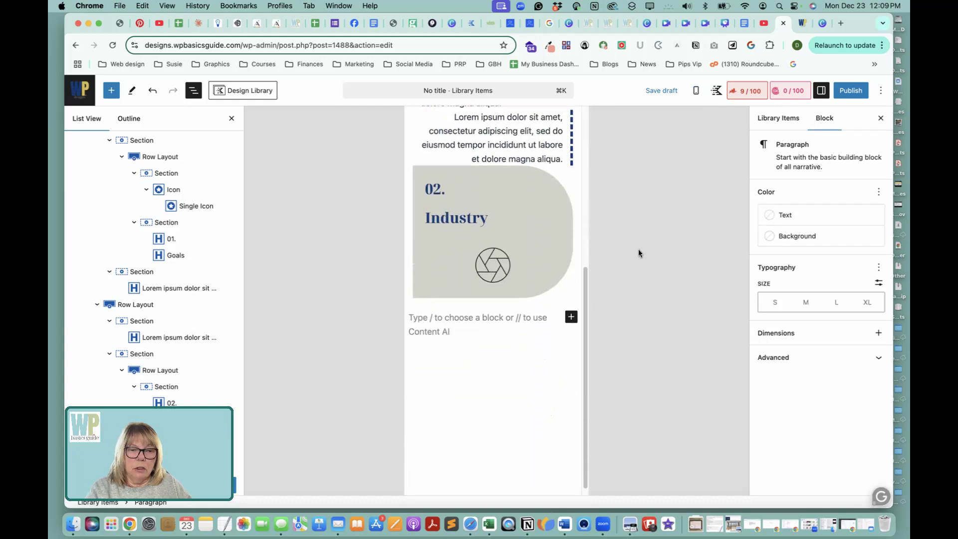
scroll(517, 218, up, 5)
scroll(440, 188, up, 3)
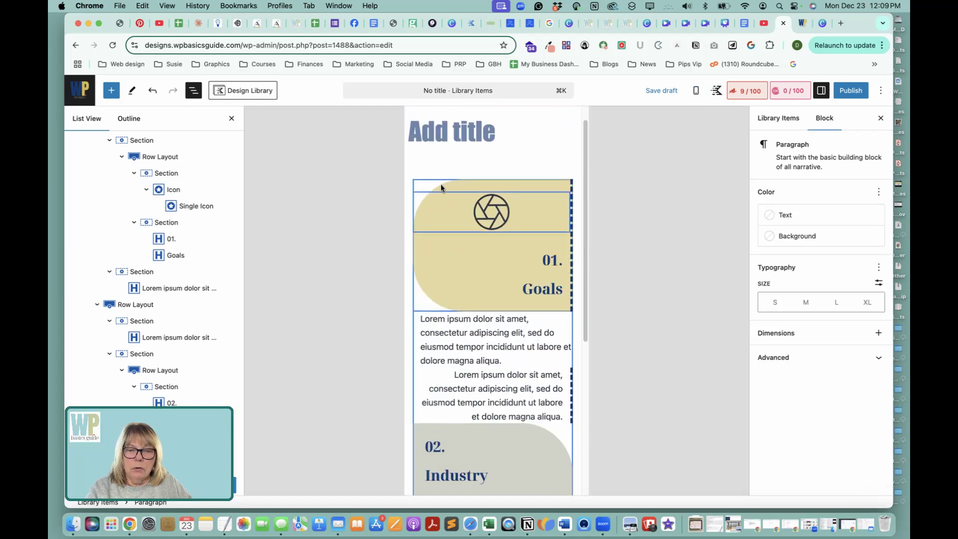
Set the mobile layout of the "01. Goals" row to two equal columns.
click(440, 188)
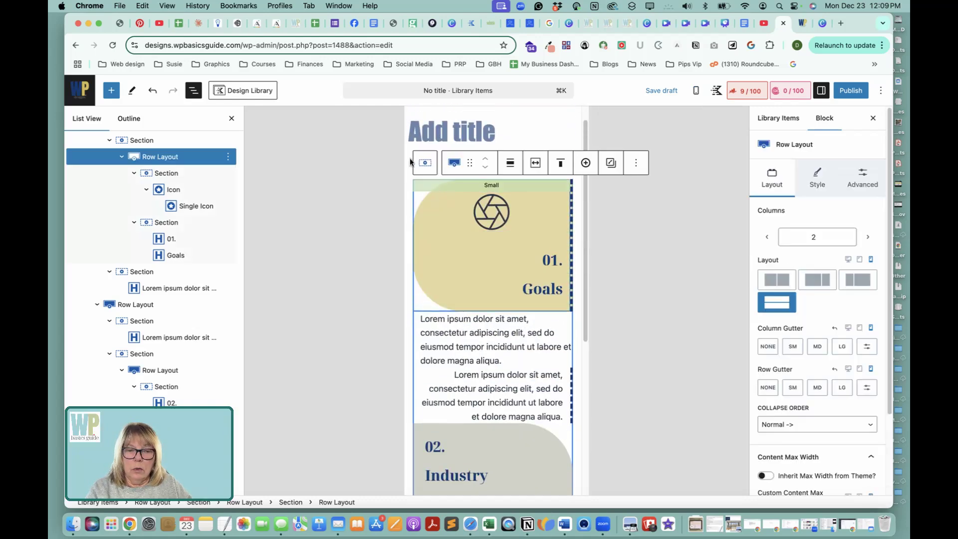
click(423, 165)
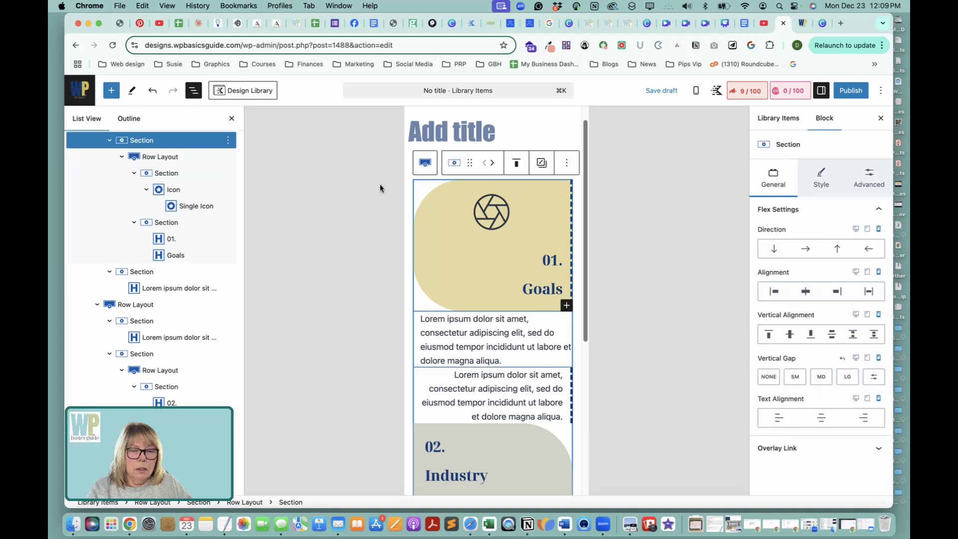
click(429, 163)
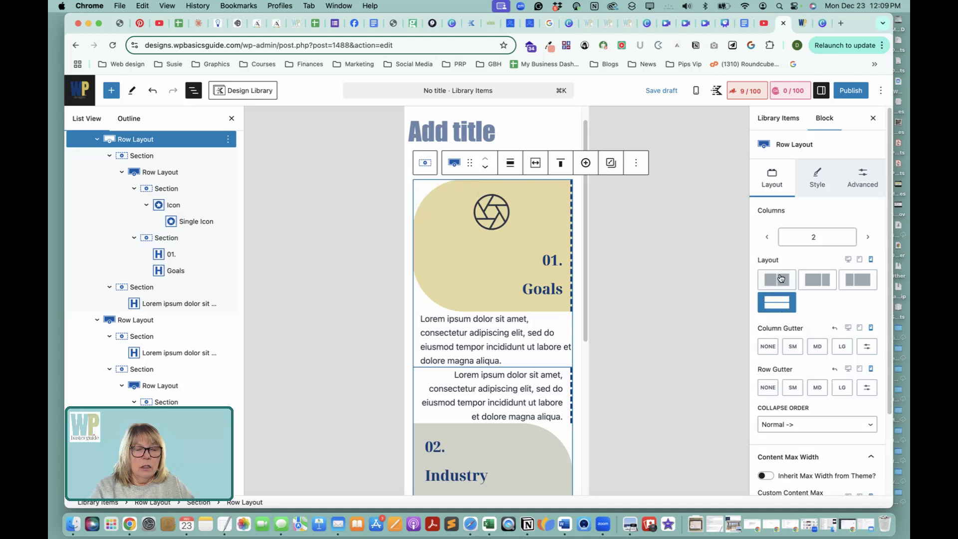
click(781, 279)
scroll(521, 281, down, 2)
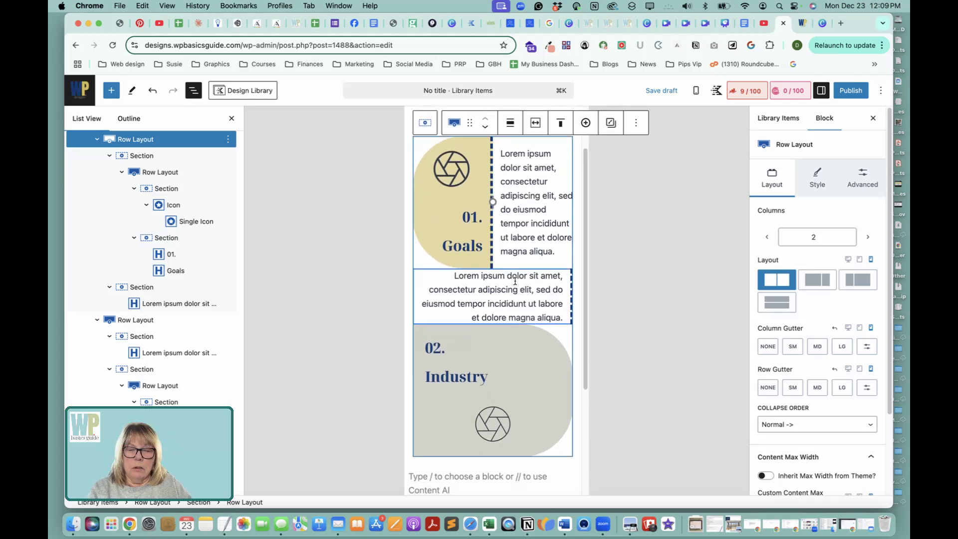
Set the mobile layout of the inner row holding the "02. Industry" heading and icon to two equal columns.
click(521, 281)
click(428, 256)
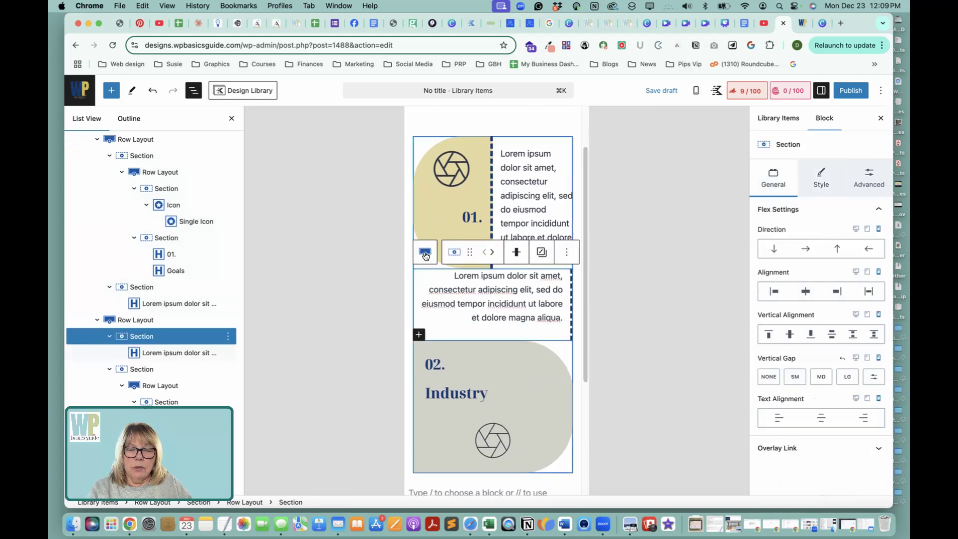
click(426, 255)
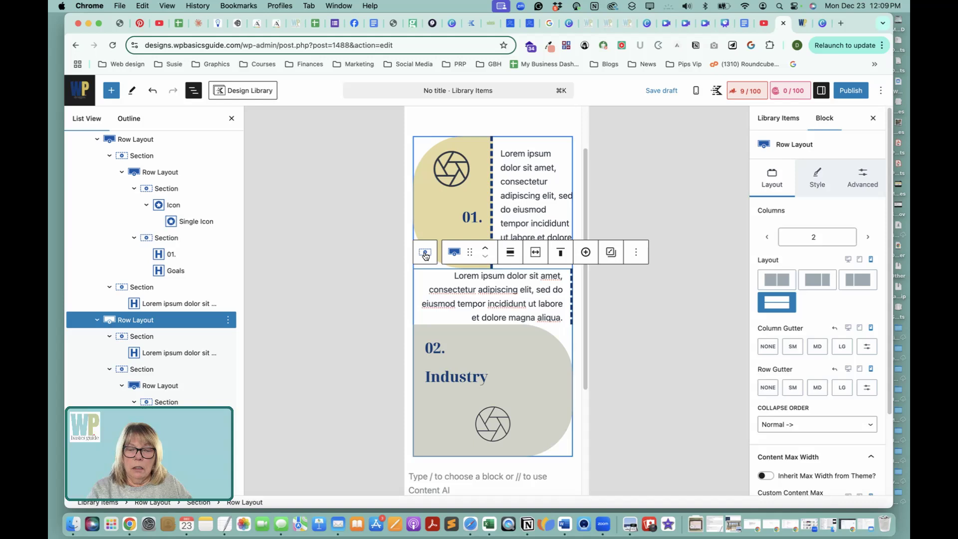
click(426, 256)
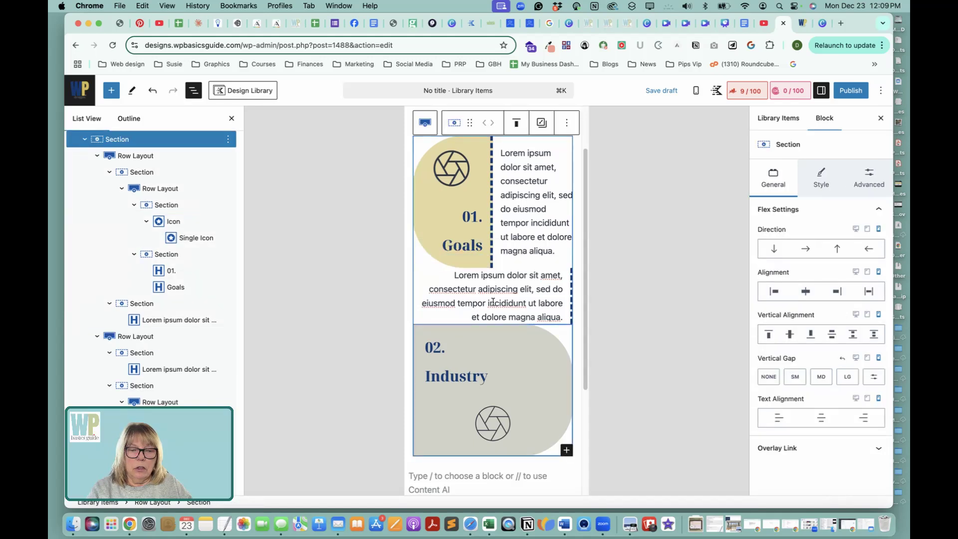
scroll(508, 299, down, 3)
scroll(508, 299, down, 1)
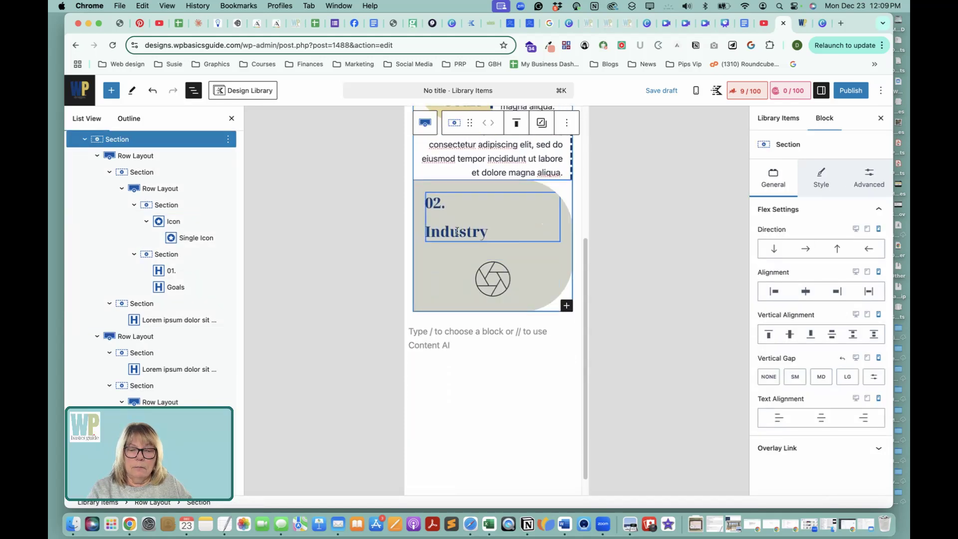
scroll(449, 225, up, 4)
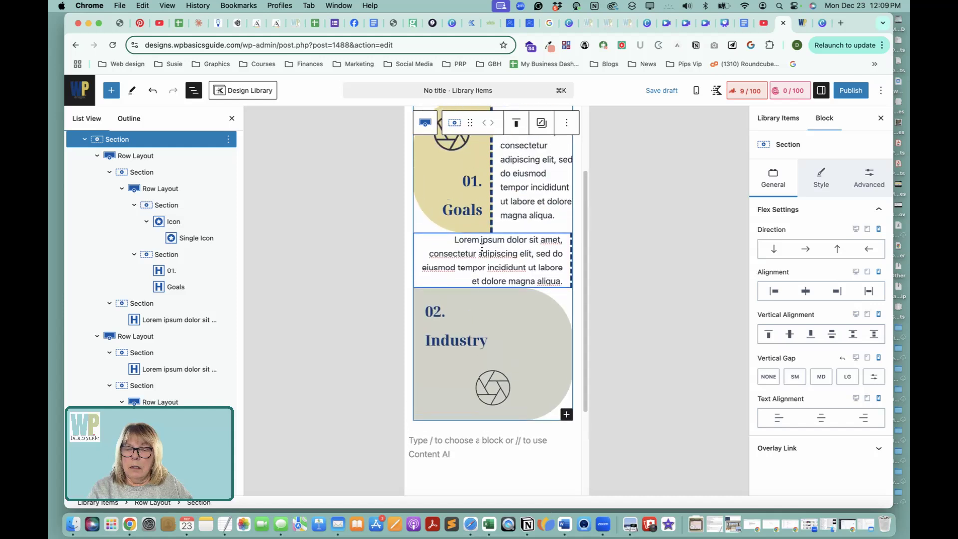
scroll(106, 135, up, 1)
click(122, 141)
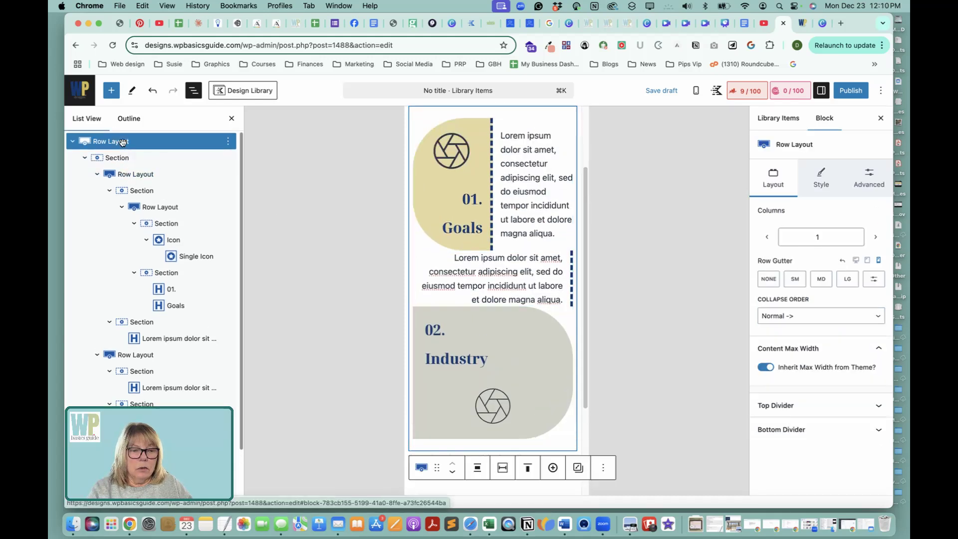
click(114, 155)
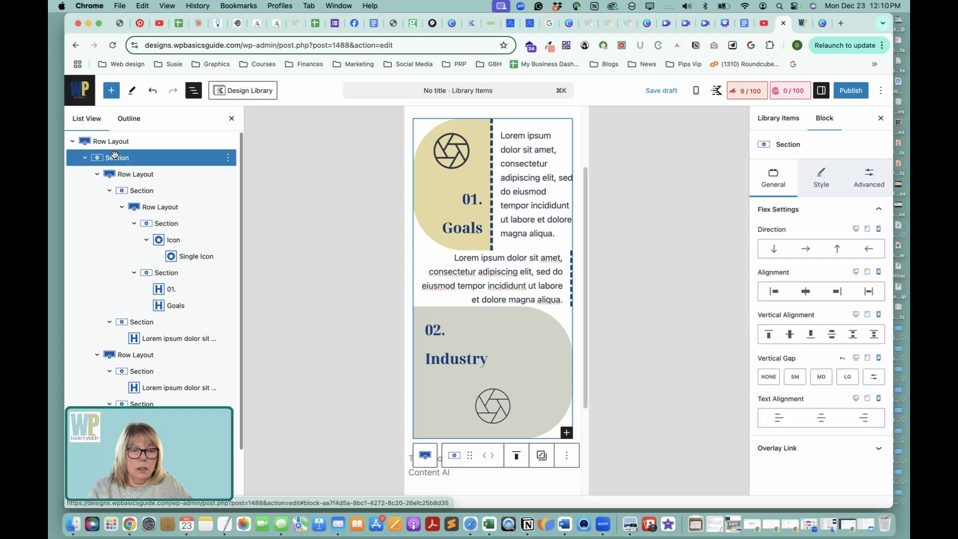
click(486, 312)
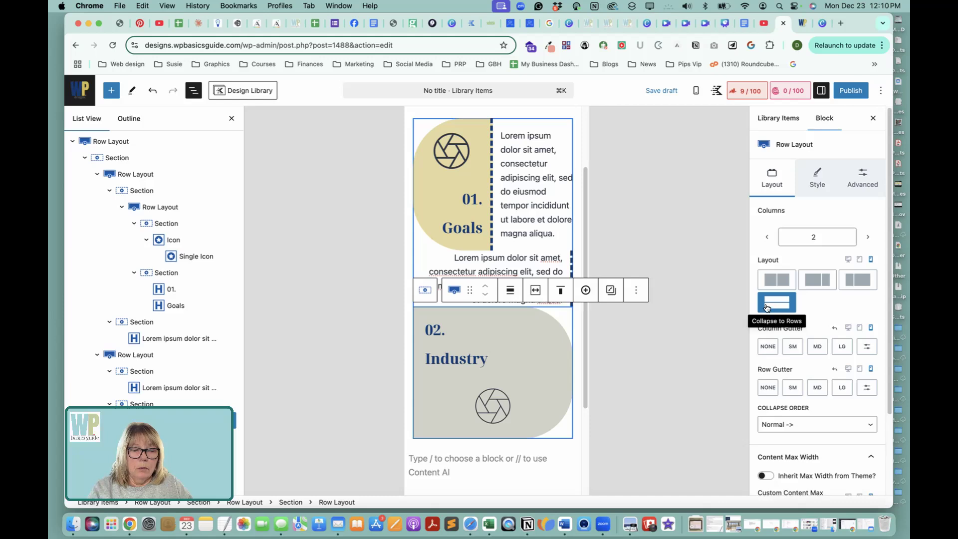
click(785, 281)
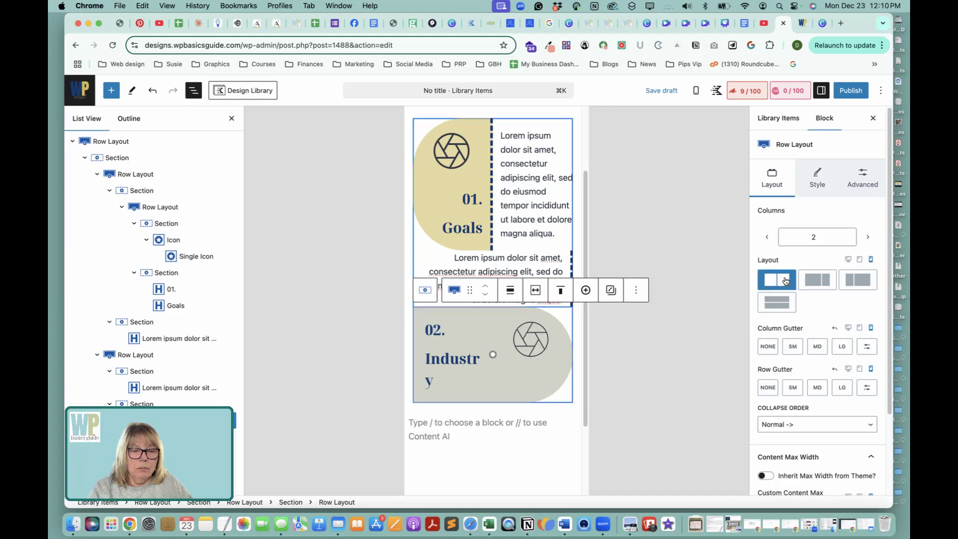
Set the mobile layout of the outer row holding the lorem ipsum text and "02. Industry" block to two equal columns.
click(423, 294)
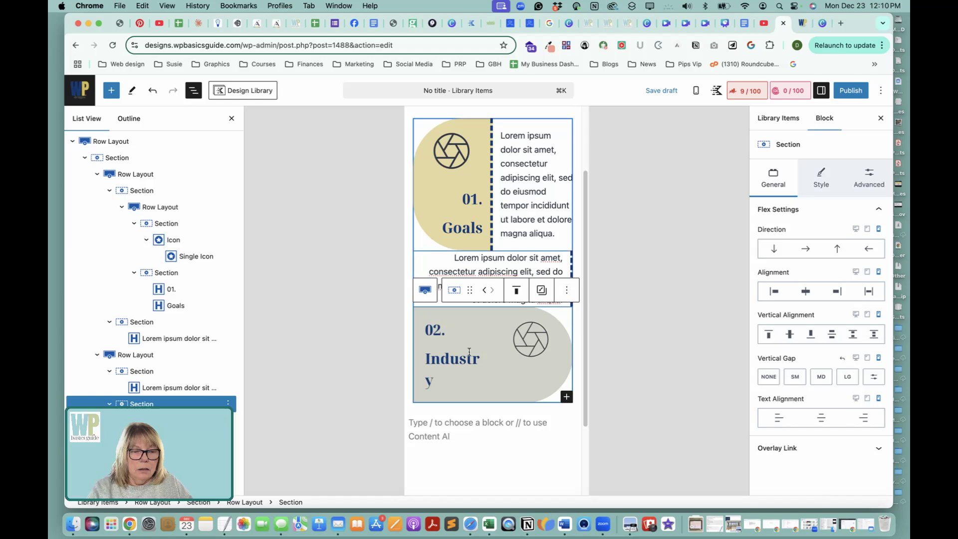
scroll(503, 343, down, 2)
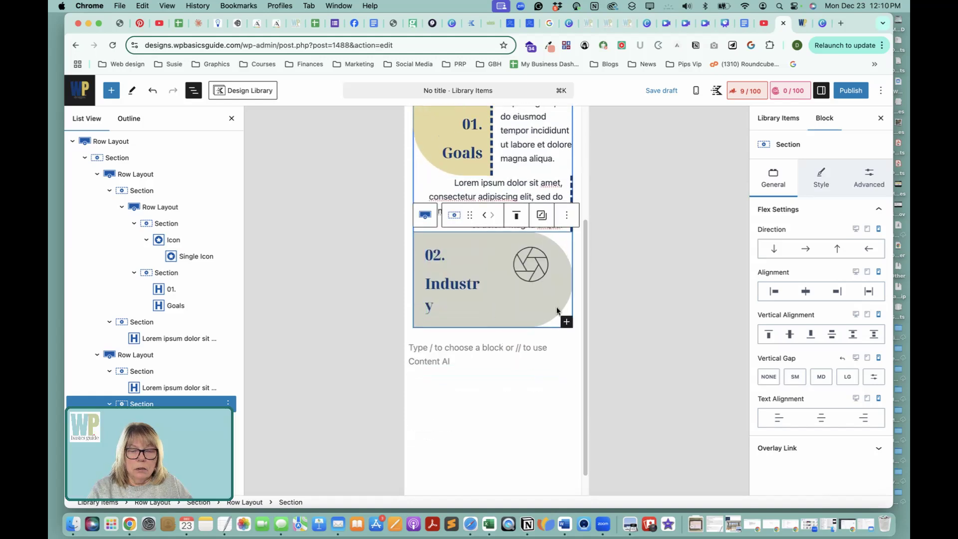
scroll(493, 257, up, 2)
click(493, 259)
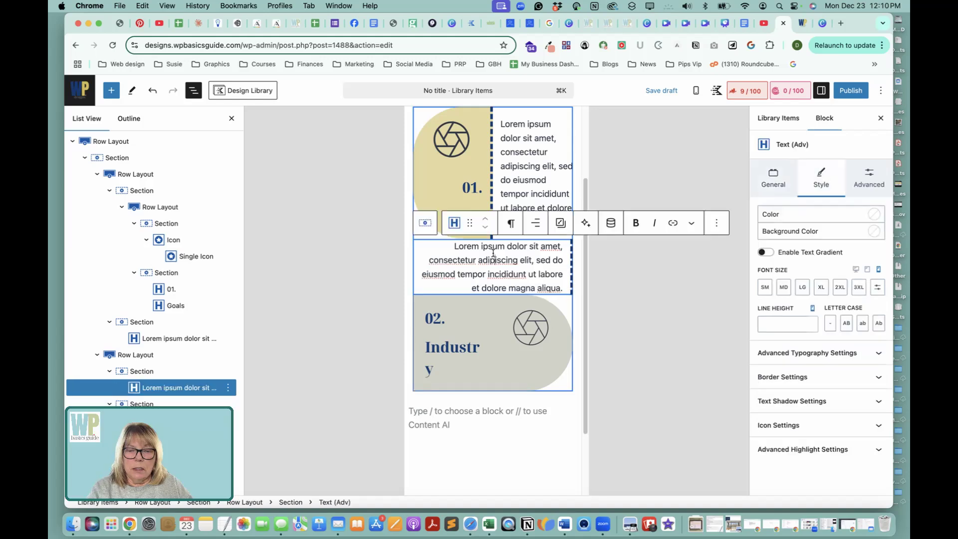
click(149, 371)
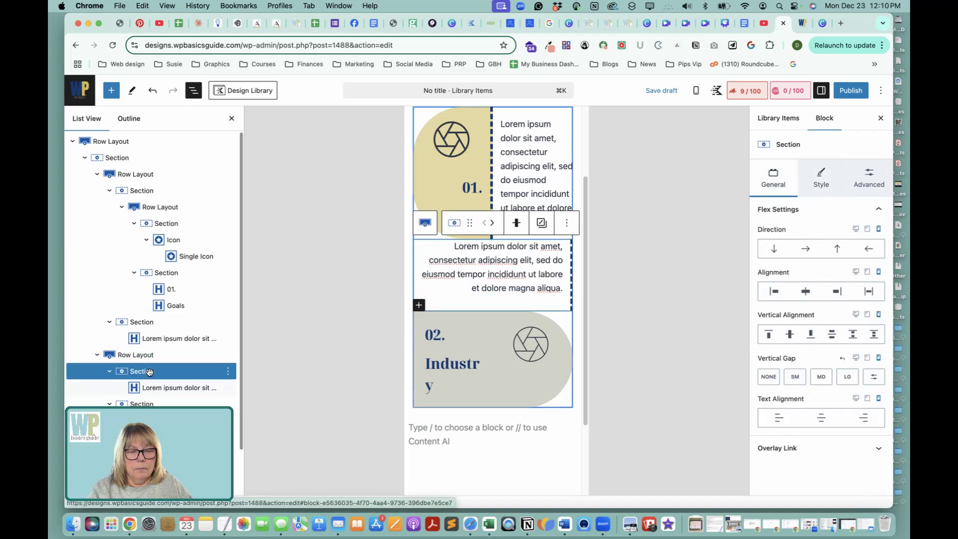
click(141, 356)
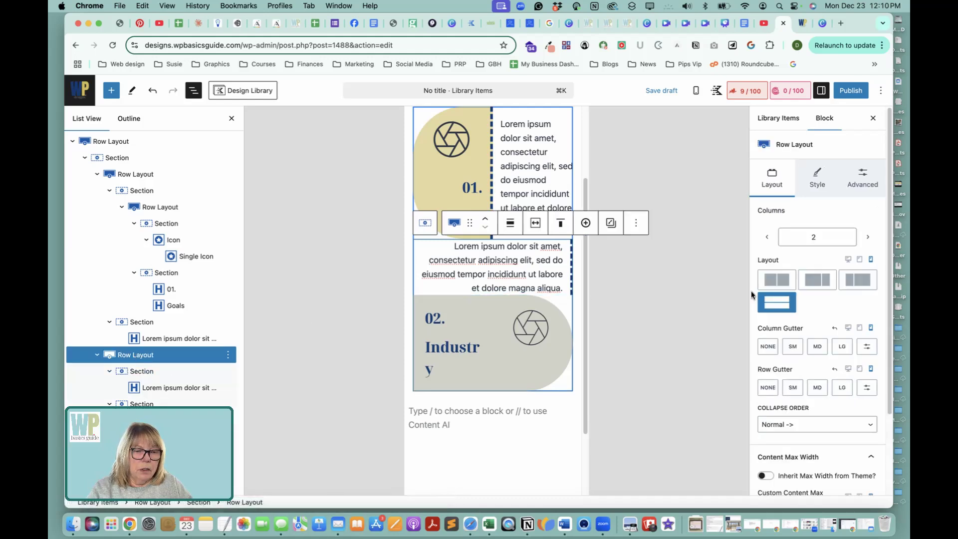
click(782, 277)
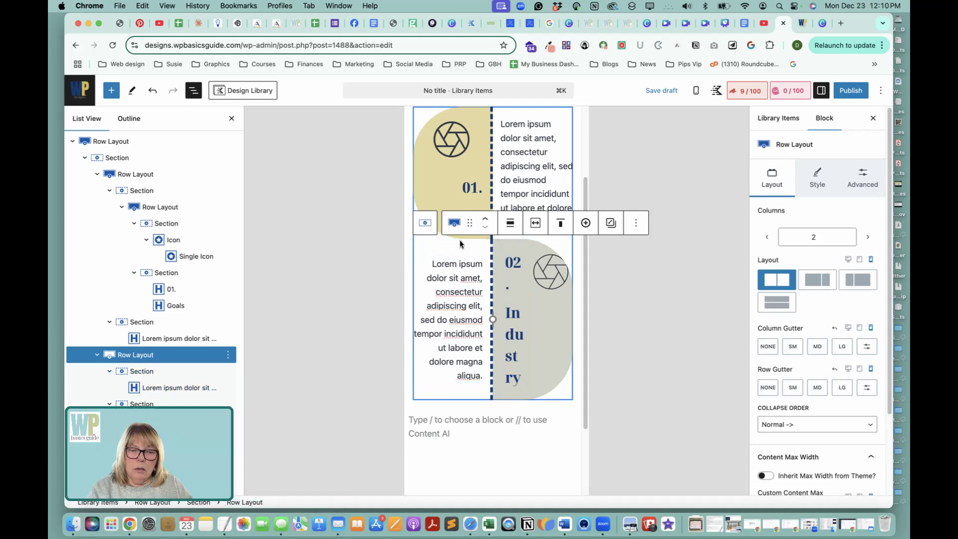
Set the mobile layout of the inner row with the "02. Industry" heading and icon to Collapse to Rows.
click(159, 370)
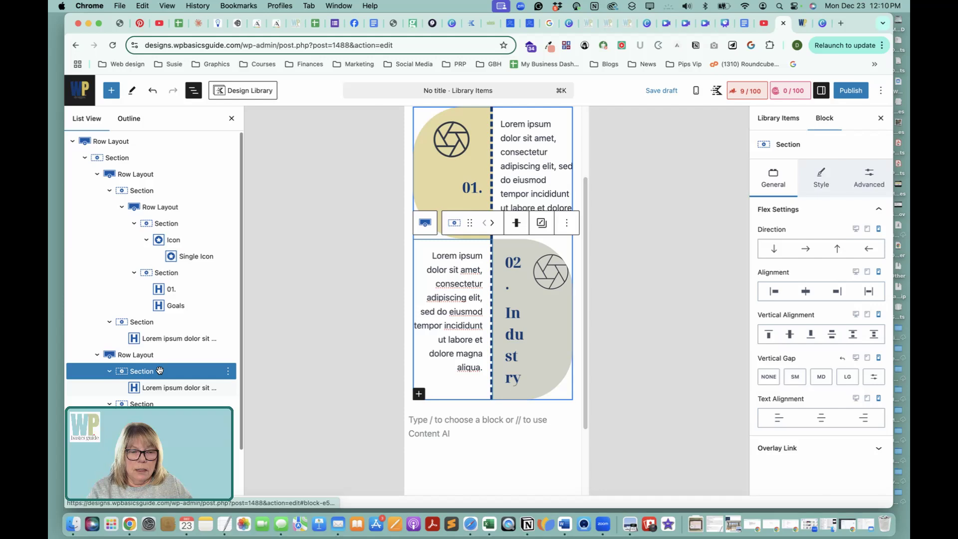
scroll(200, 344, down, 2)
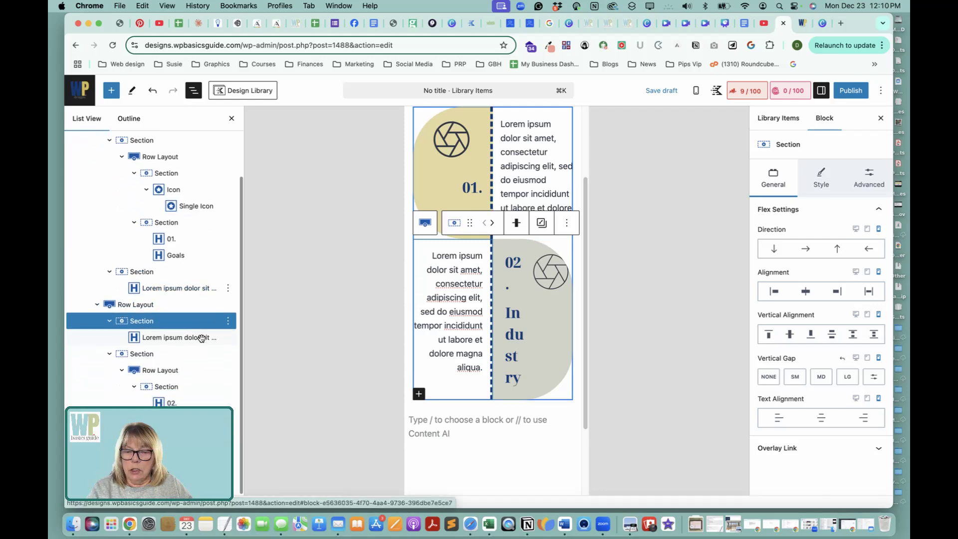
click(174, 339)
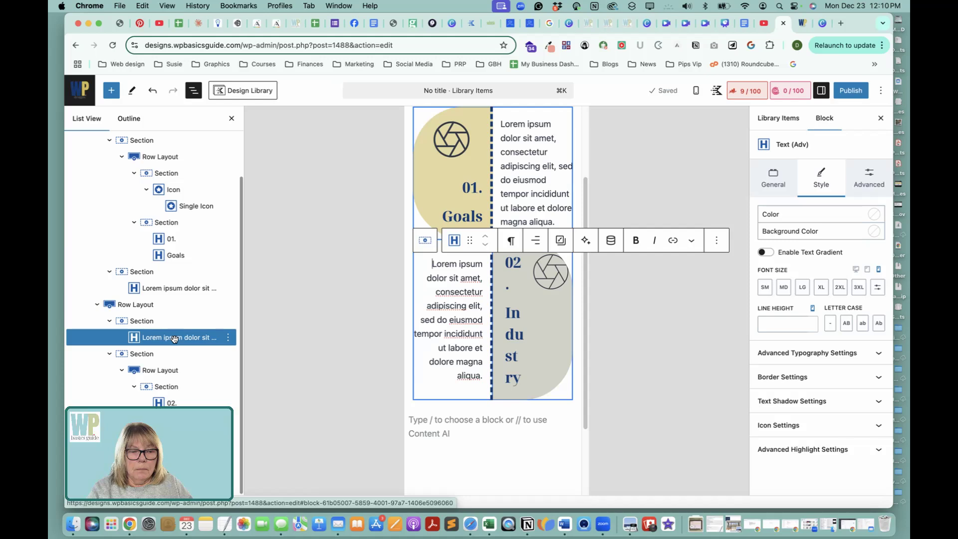
click(135, 354)
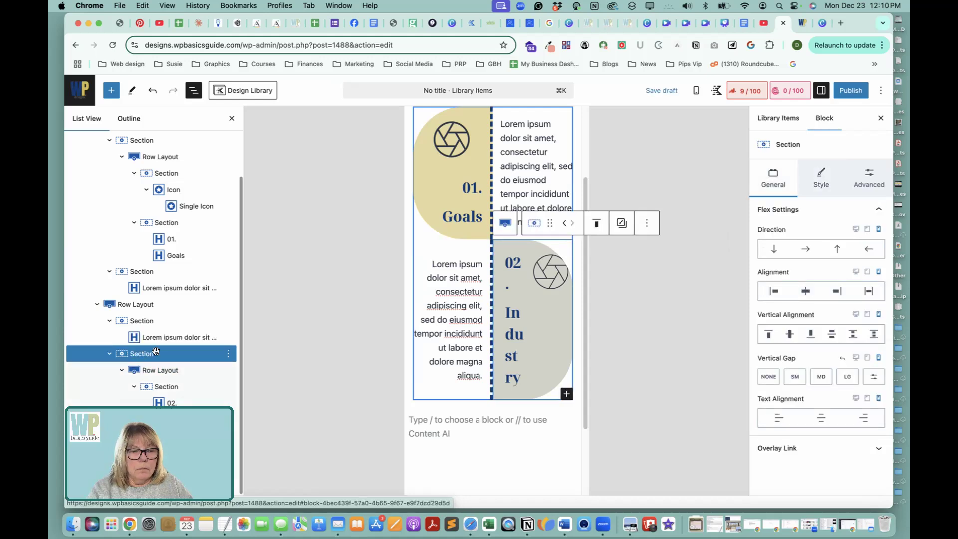
click(158, 374)
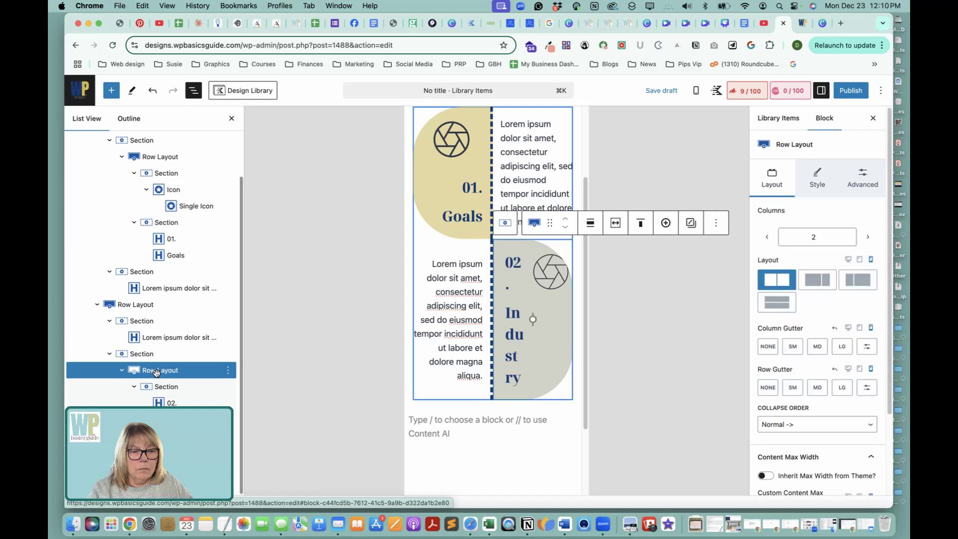
click(784, 301)
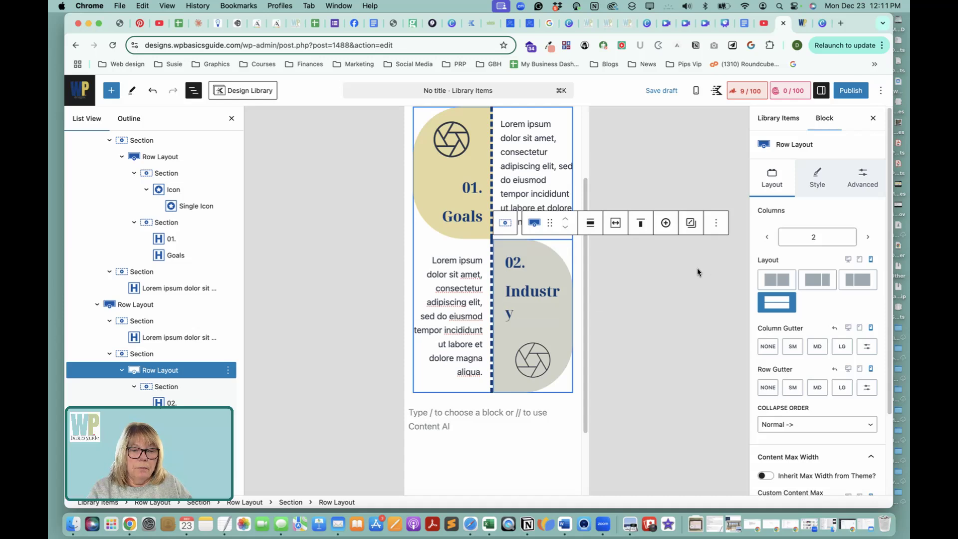
Try a mobile font size of 15 px on the "Industry" heading, and set it to 20 px instead.
click(534, 289)
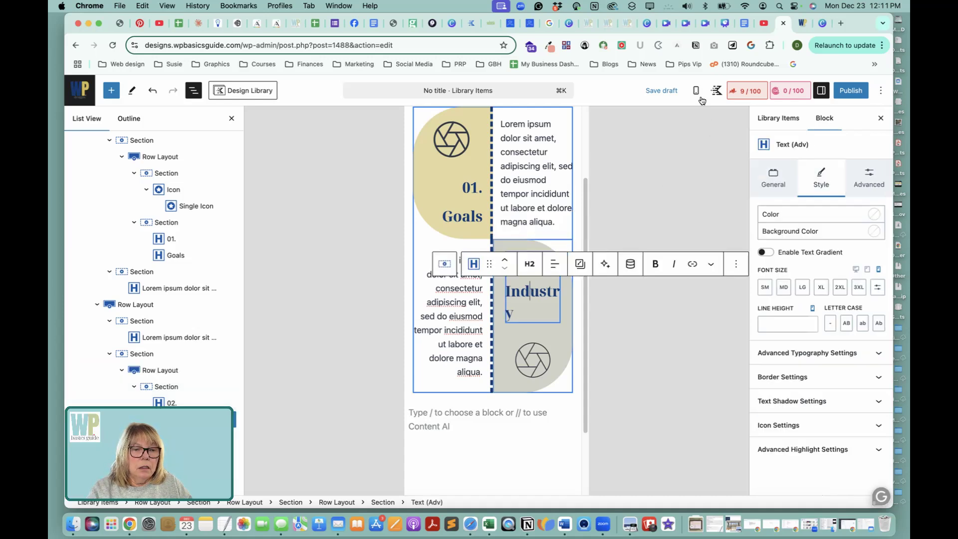
click(778, 186)
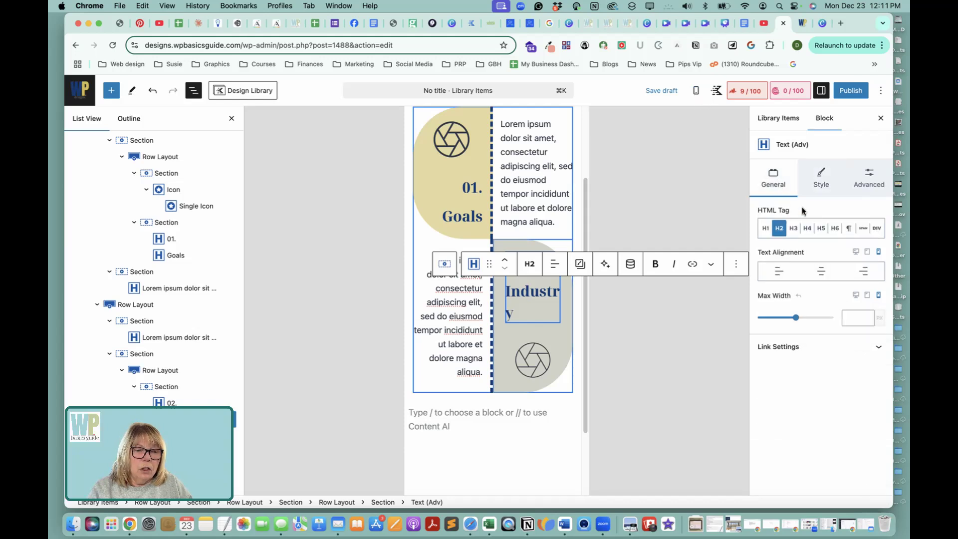
click(810, 178)
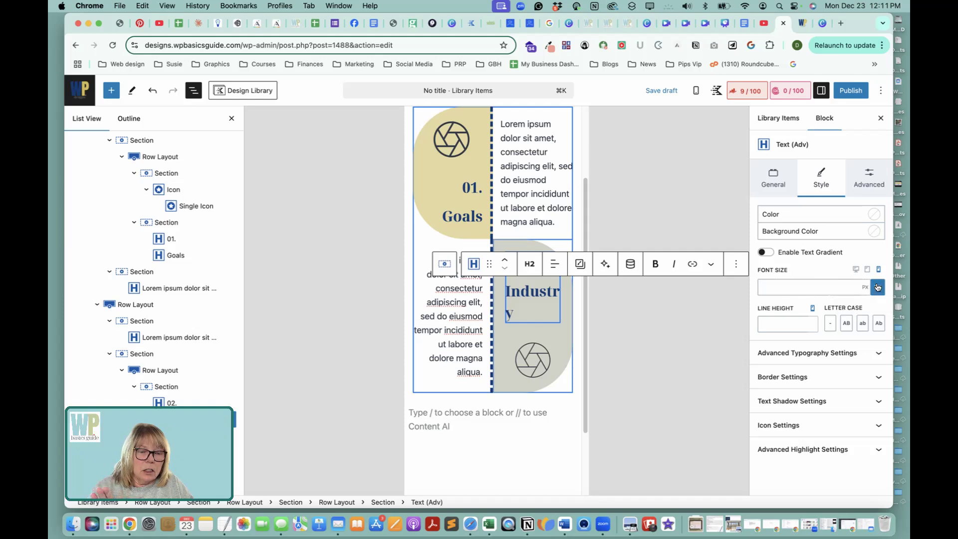
click(878, 288)
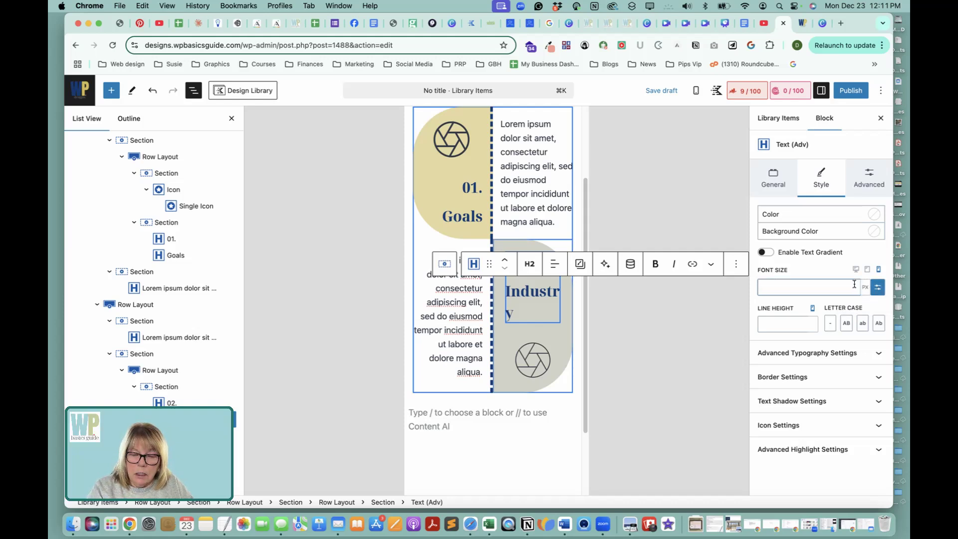
text(15)
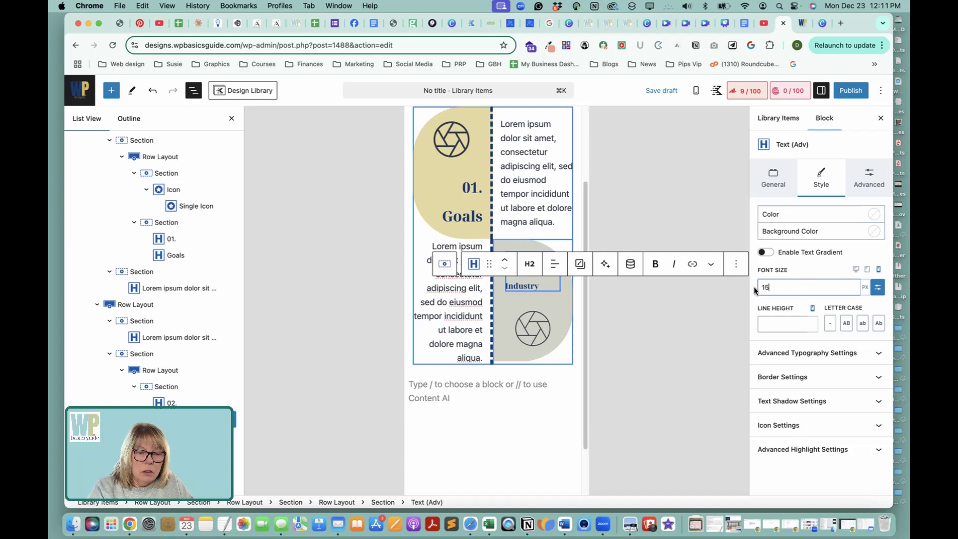
double_click(769, 287)
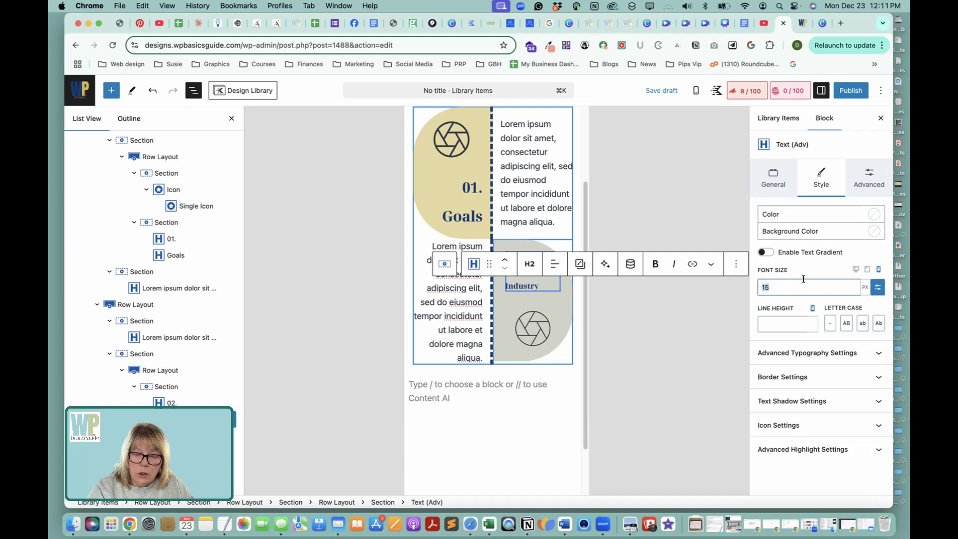
text(20)
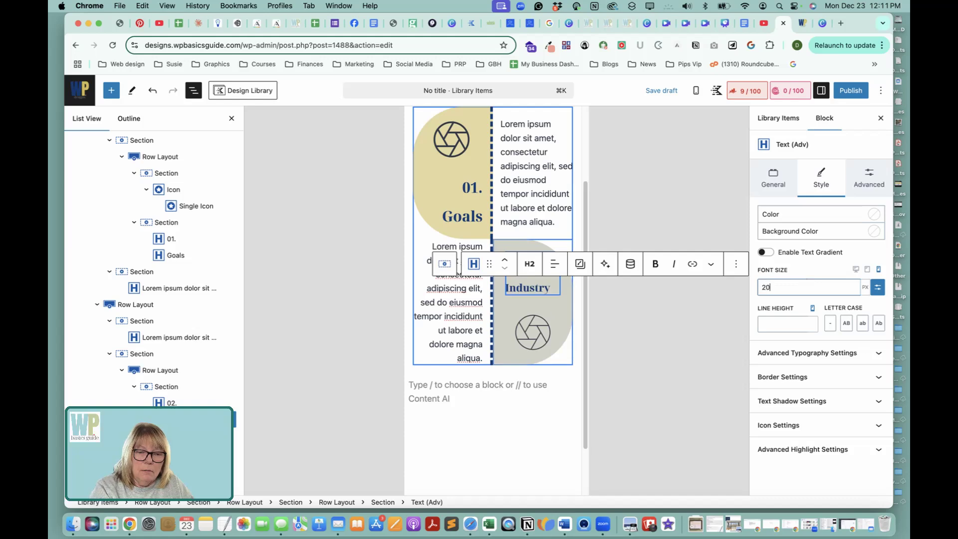
click(672, 328)
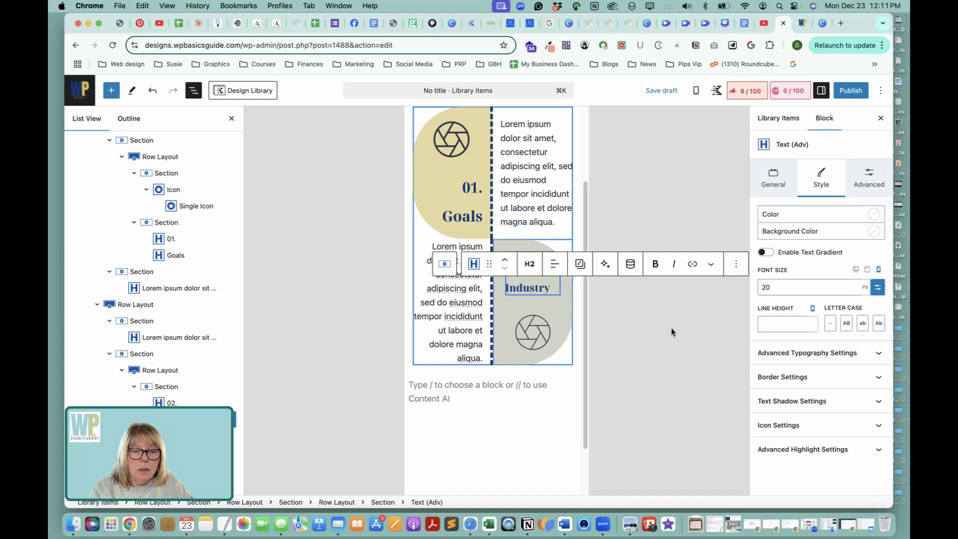
Set the mobile font size of the "Goals" heading to 20 px.
click(562, 207)
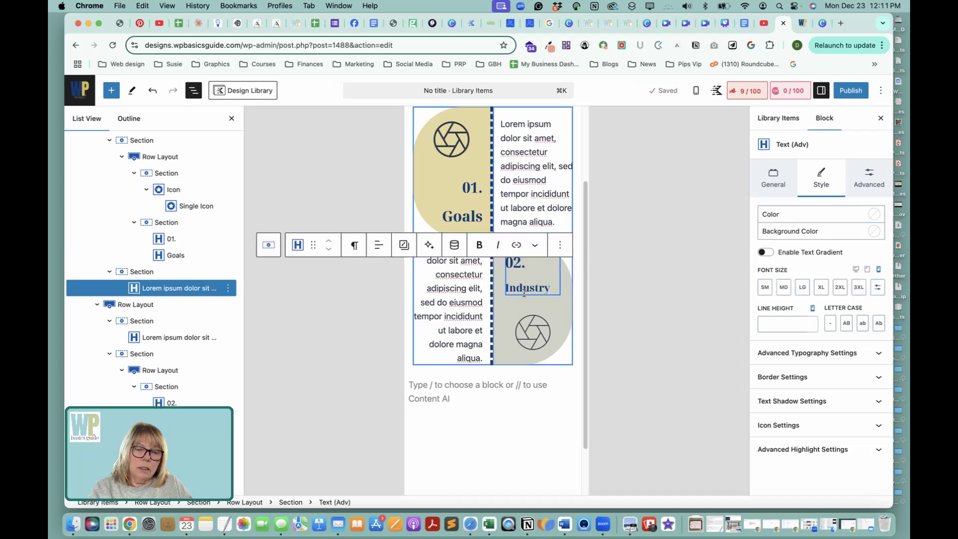
click(465, 218)
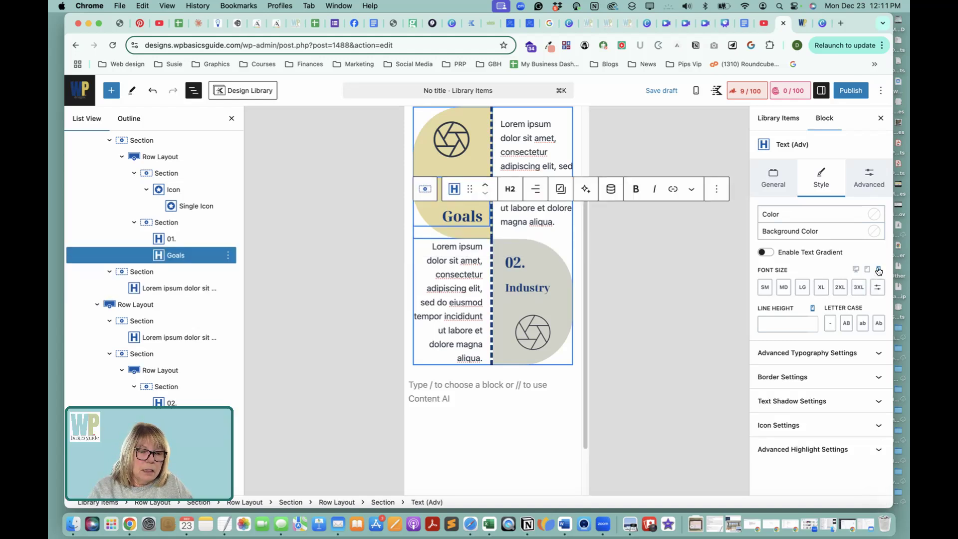
click(877, 287)
click(832, 286)
text(20)
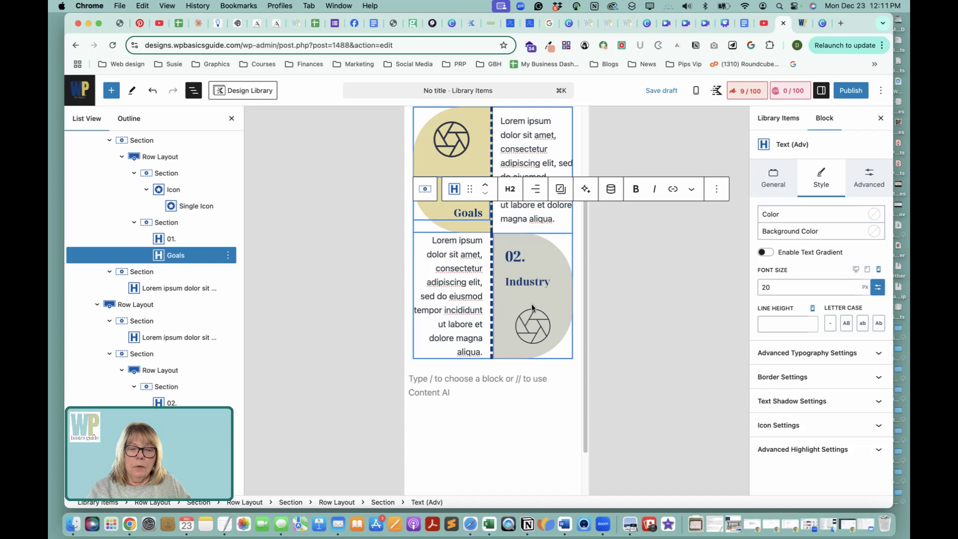
Save the draft and switch the editor canvas back to the Desktop view.
click(663, 91)
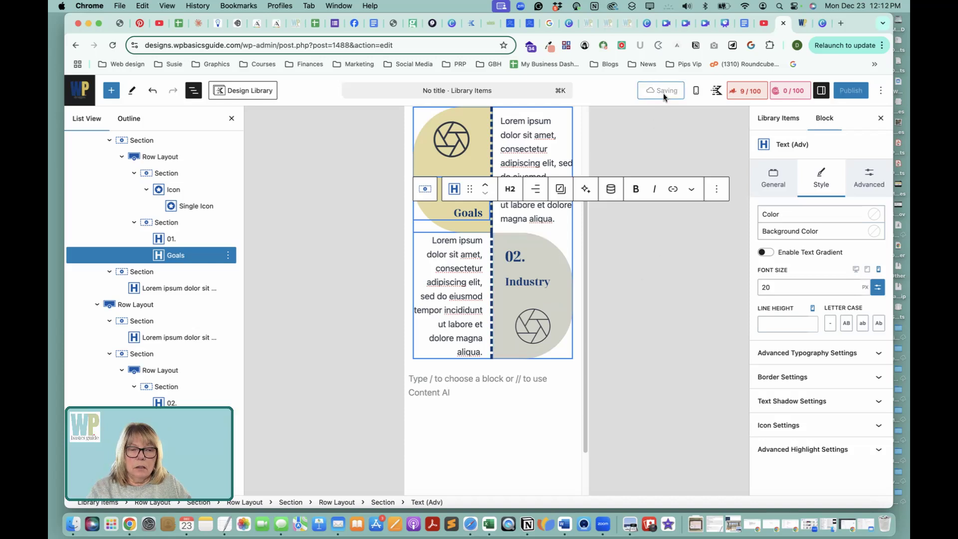
click(698, 92)
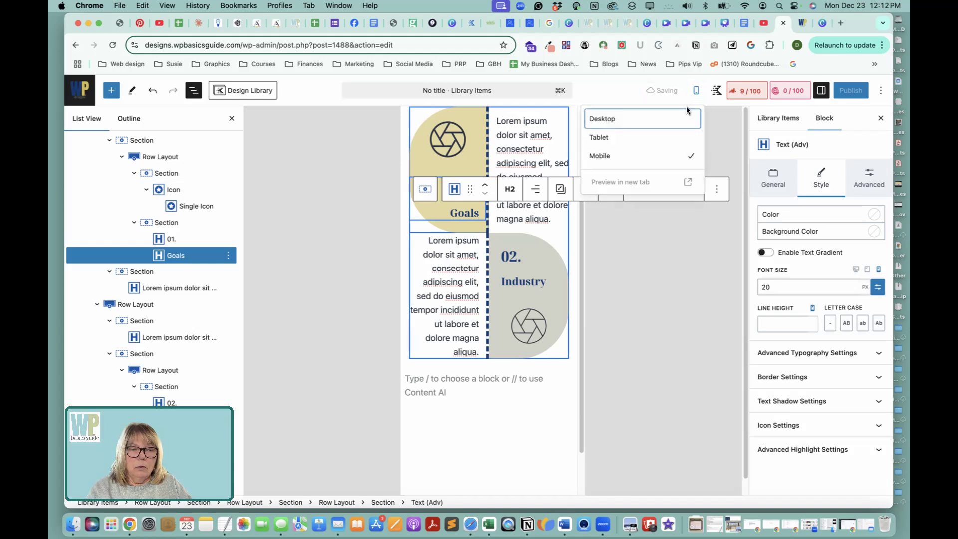
click(637, 119)
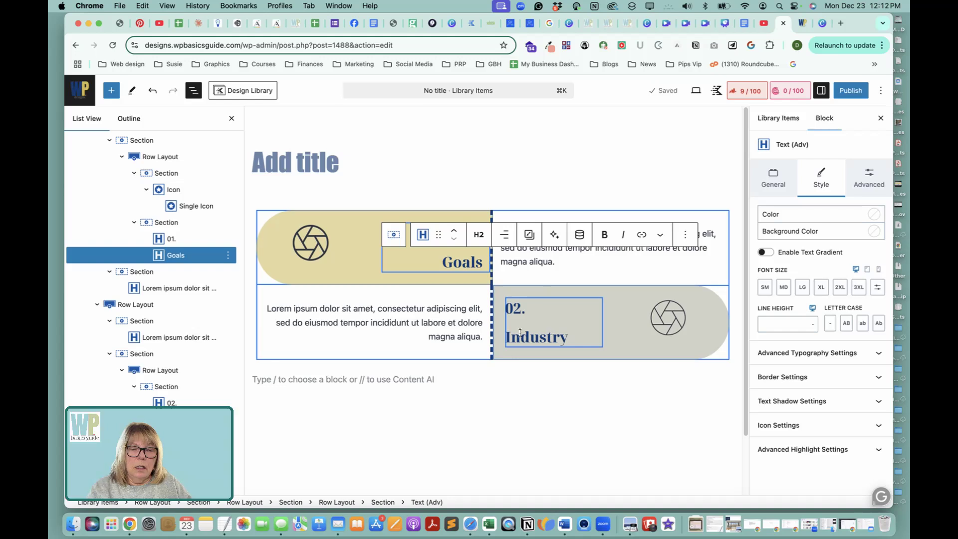
Reload the page preview and check the "Goals" and "Industry" blocks at phone width, returning the browser window to near full width.
click(462, 263)
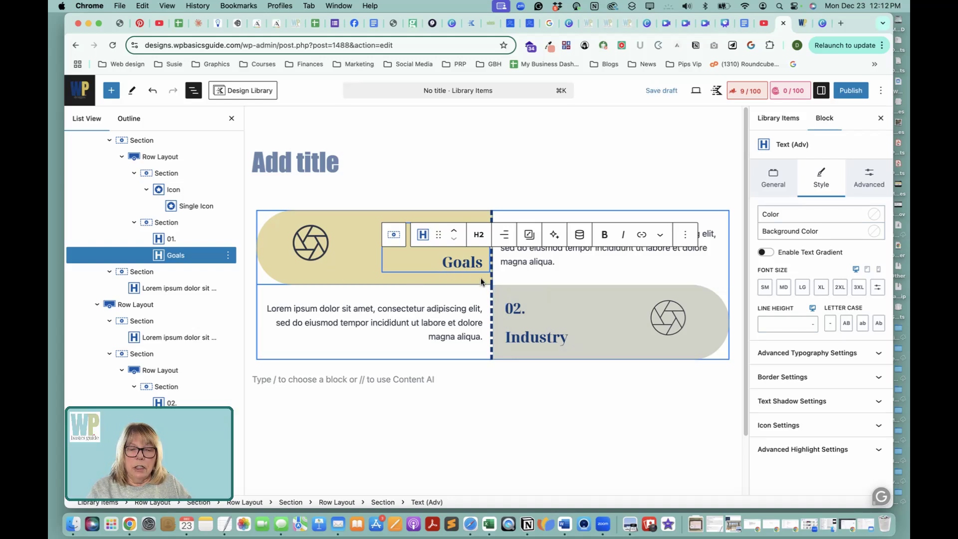
click(798, 25)
click(112, 46)
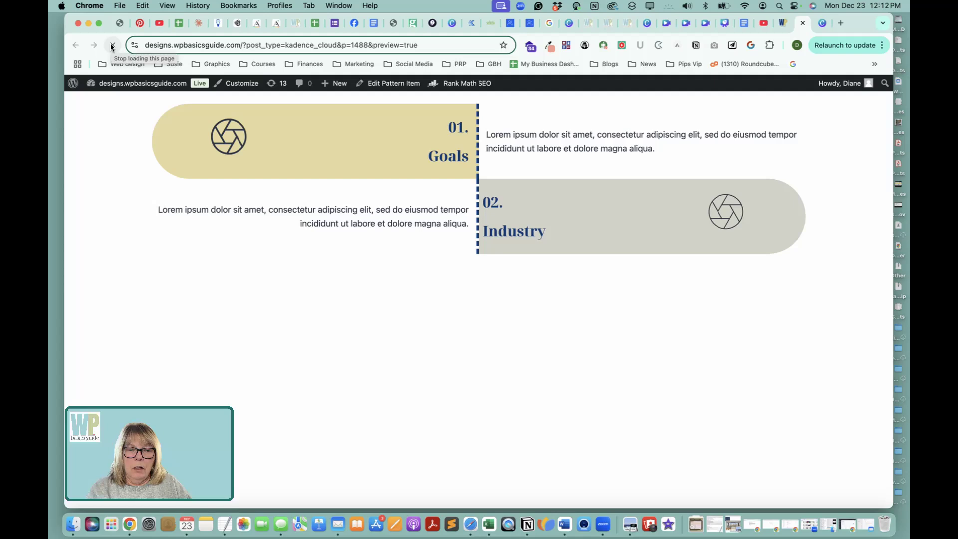
drag(894, 282, 232, 253)
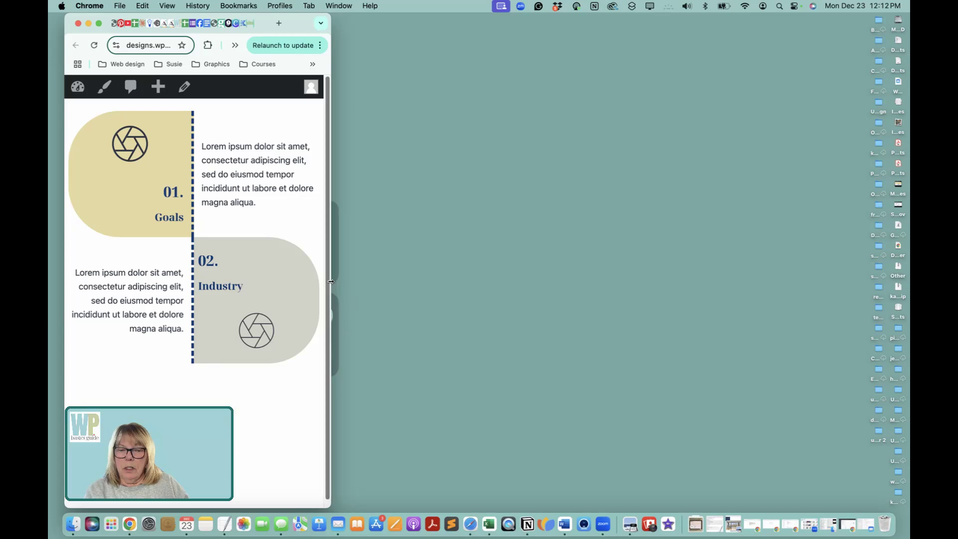
drag(331, 281, 864, 311)
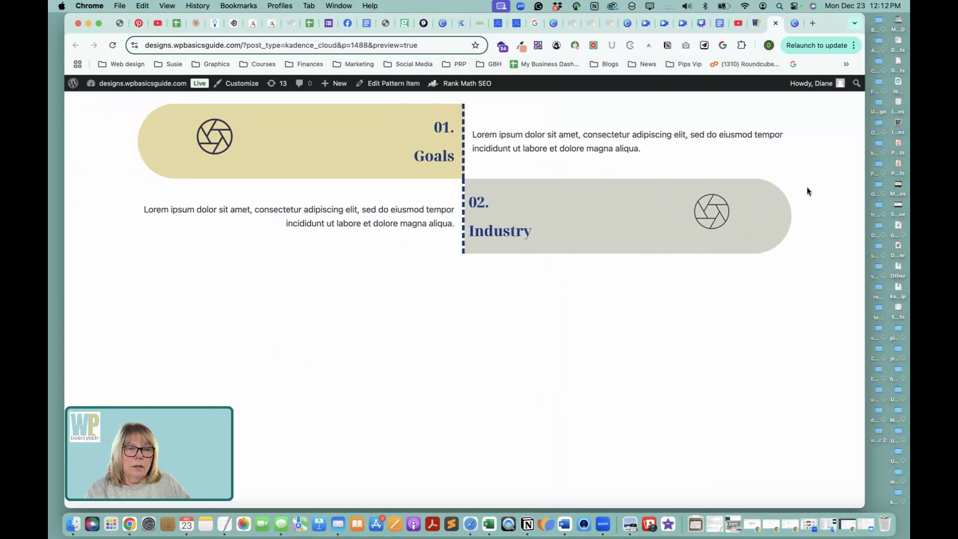
Switch to the Canva infographic to review its numbered step blocks, and return to the WordPress editor.
click(794, 24)
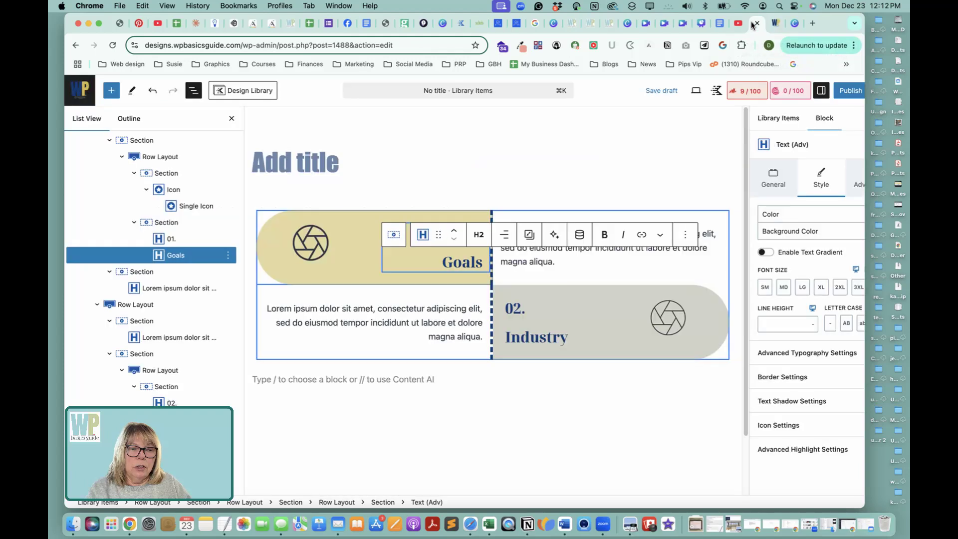
click(795, 25)
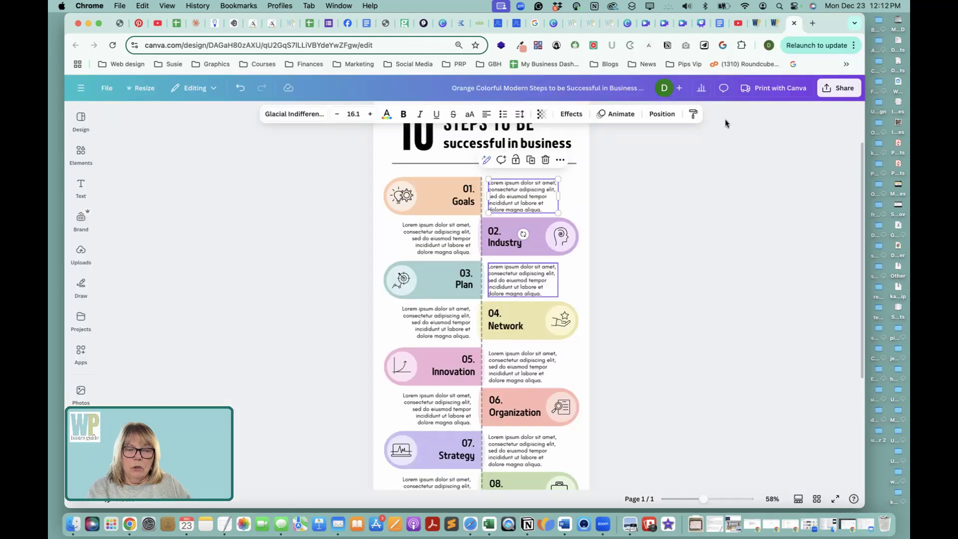
click(757, 23)
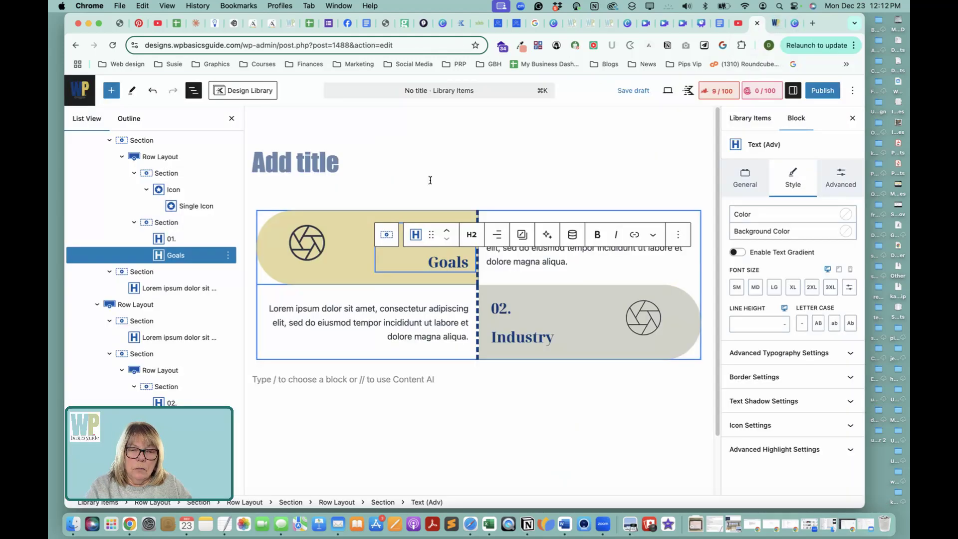
Collapse the nested blocks in the block outline down to the two inner rows holding "Goals" and "Industry".
scroll(395, 160, down, 1)
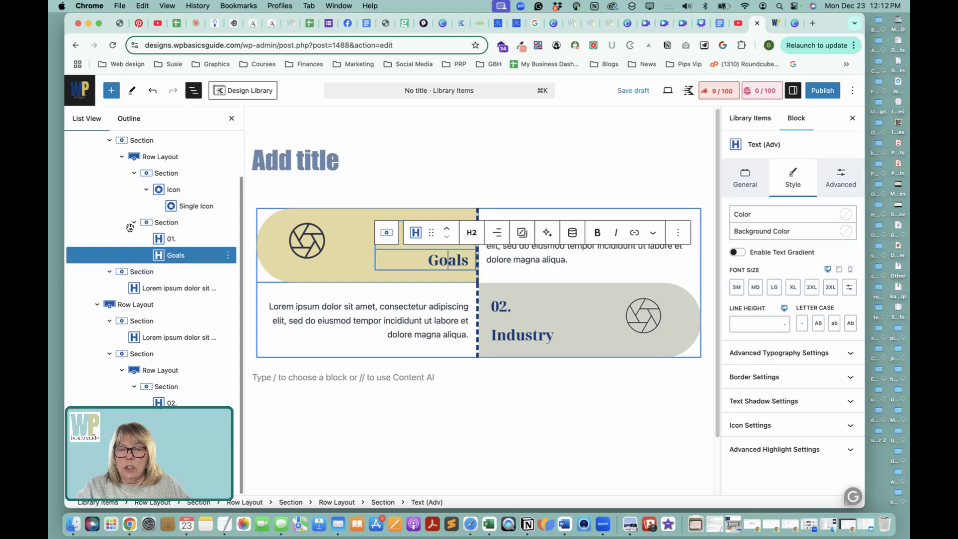
scroll(112, 270, up, 2)
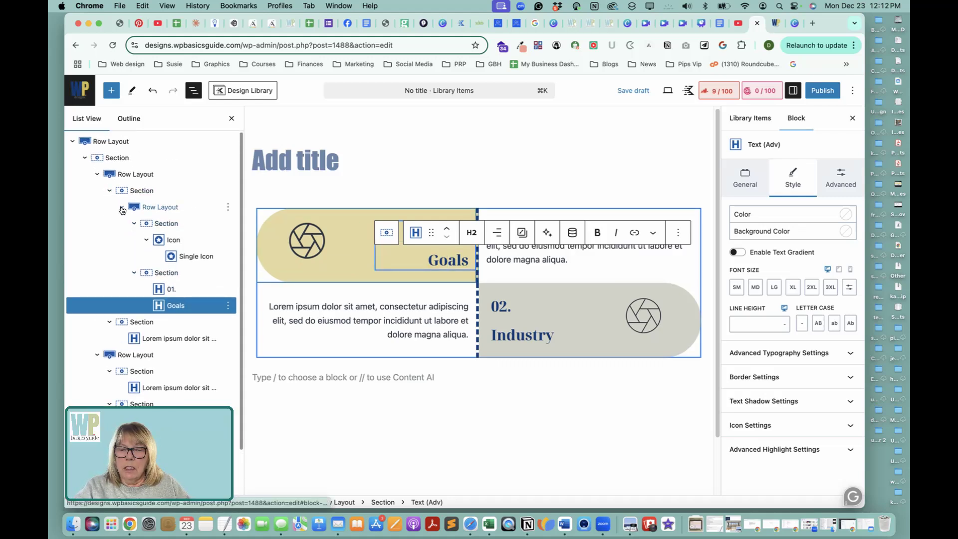
click(121, 206)
click(106, 191)
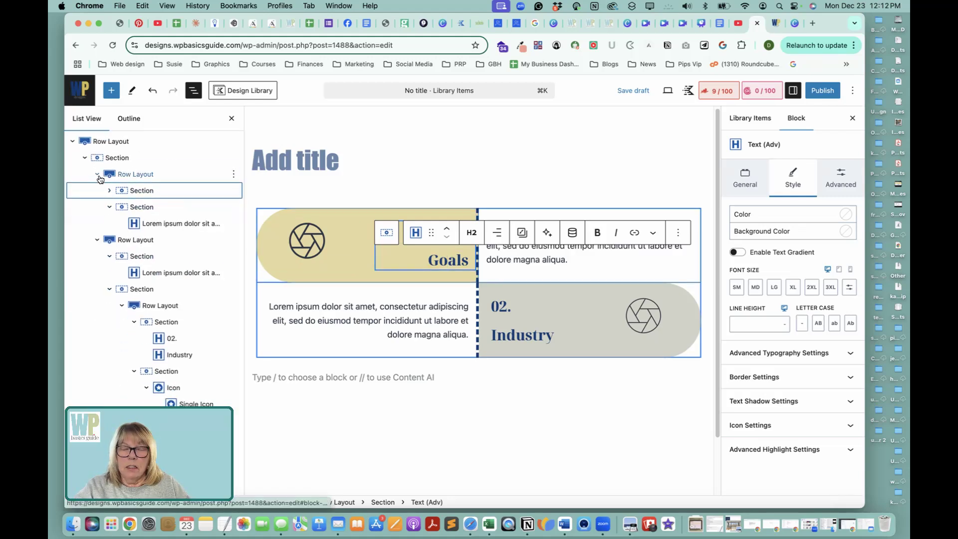
click(97, 173)
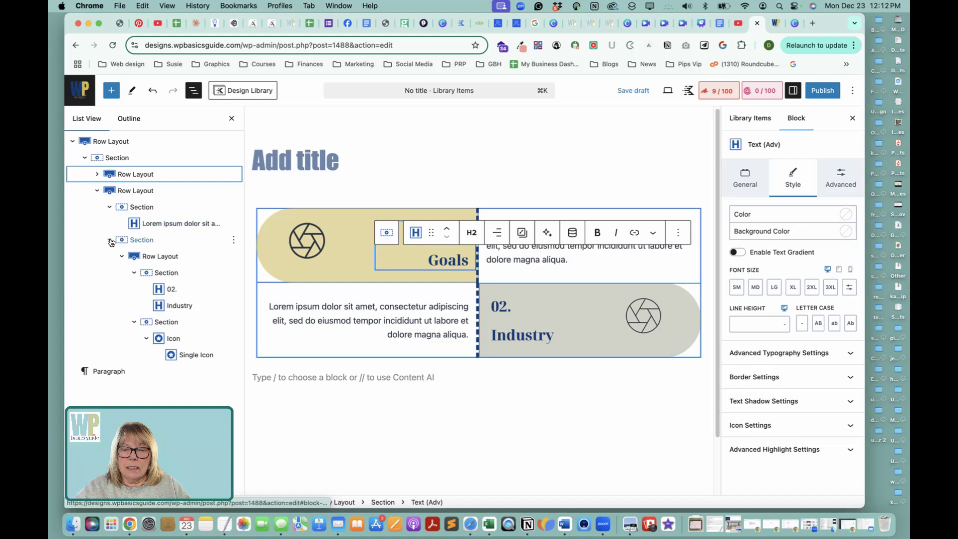
click(110, 240)
click(113, 207)
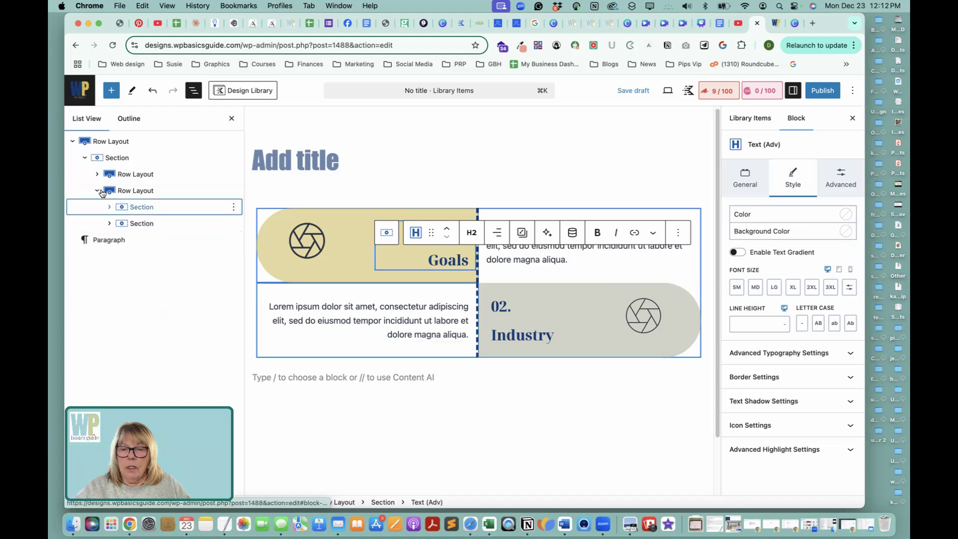
click(98, 191)
Select the "Goals" and "Industry" inner rows together and duplicate them as a pair.
click(152, 174)
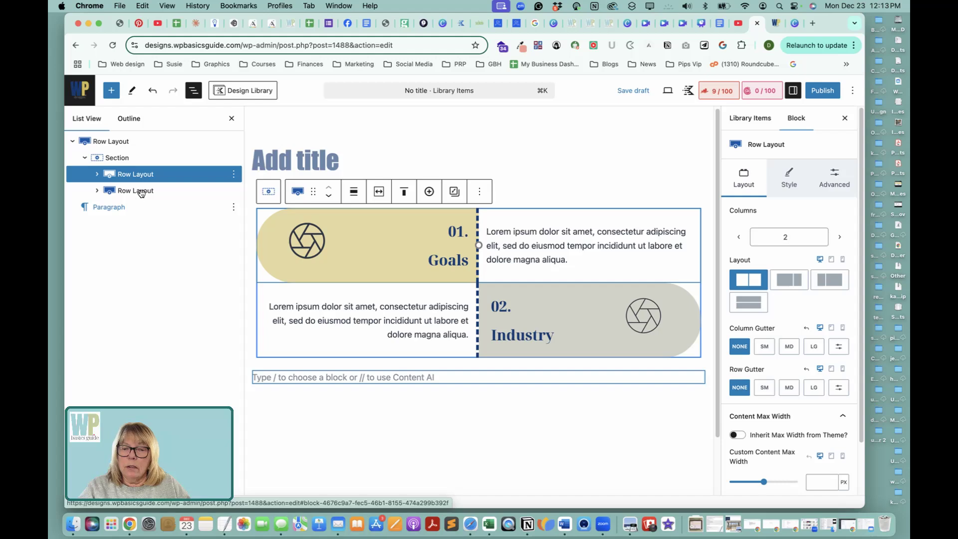
shift+click(144, 192)
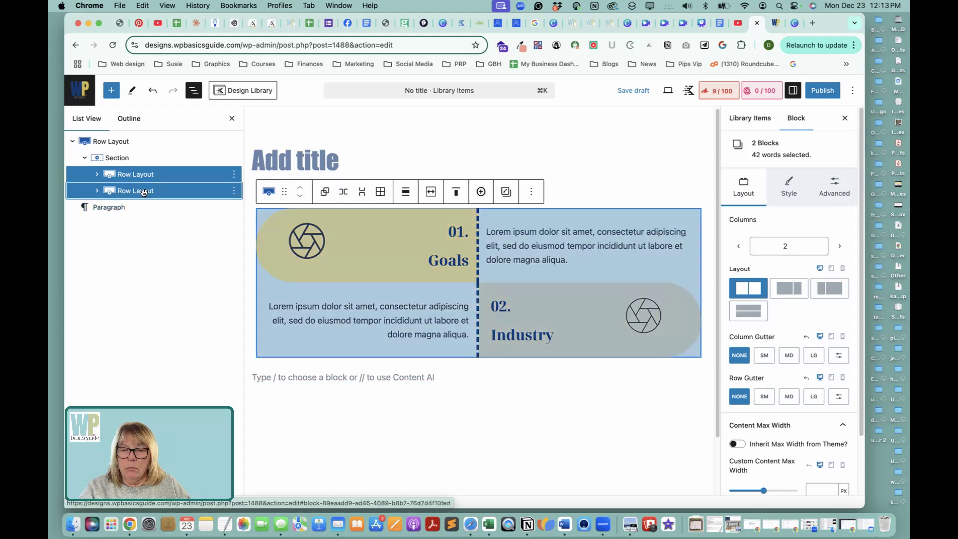
click(235, 175)
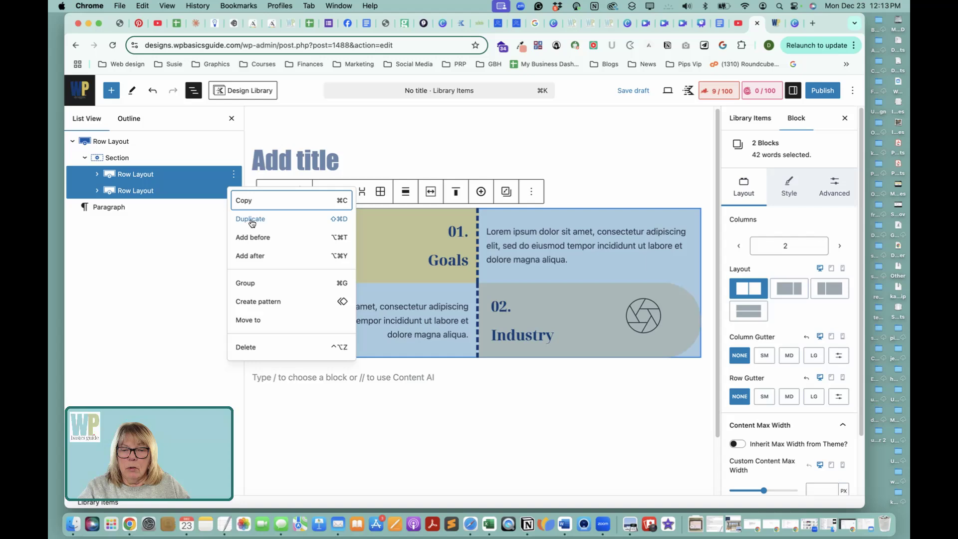
click(231, 220)
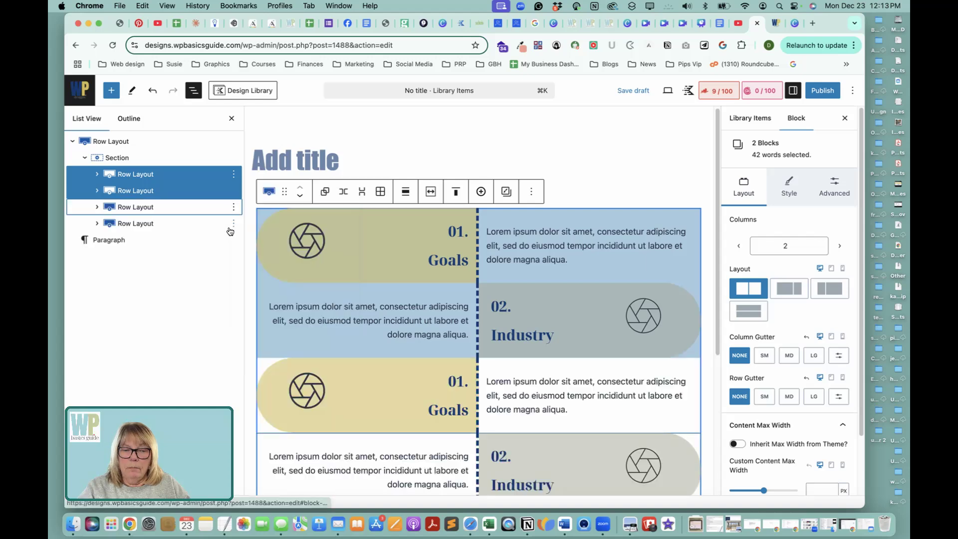
Select the third and fourth inner rows together and duplicate them to add another "Goals" and "Industry" pair.
scroll(432, 301, down, 5)
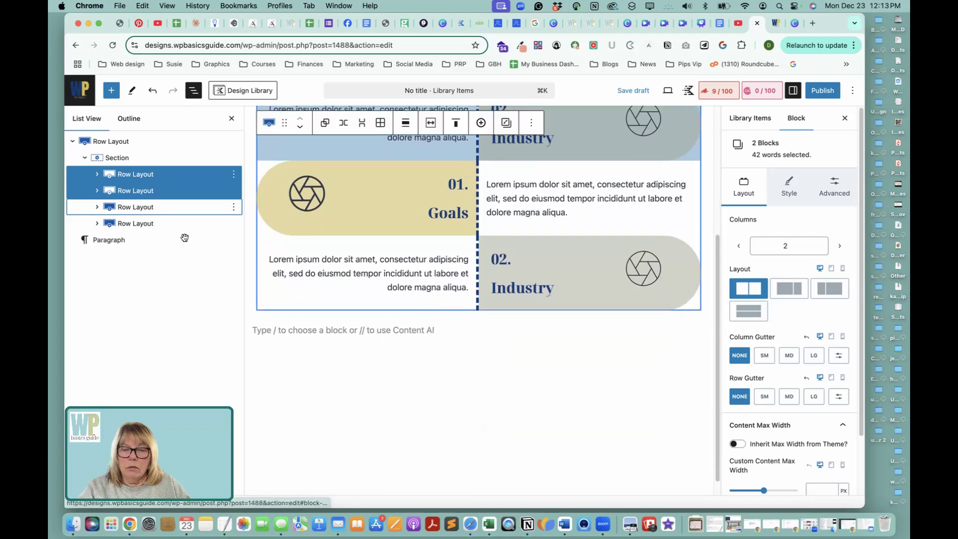
click(201, 208)
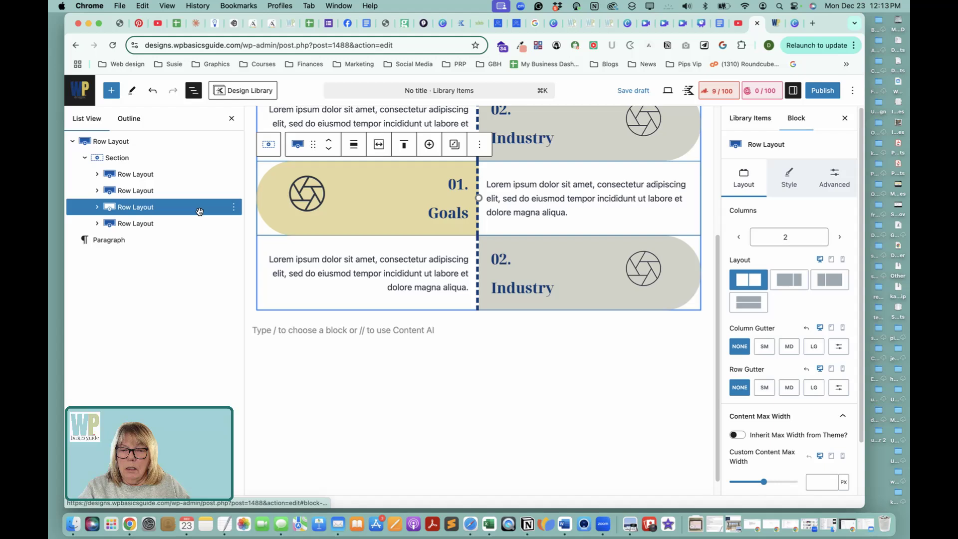
shift+click(195, 224)
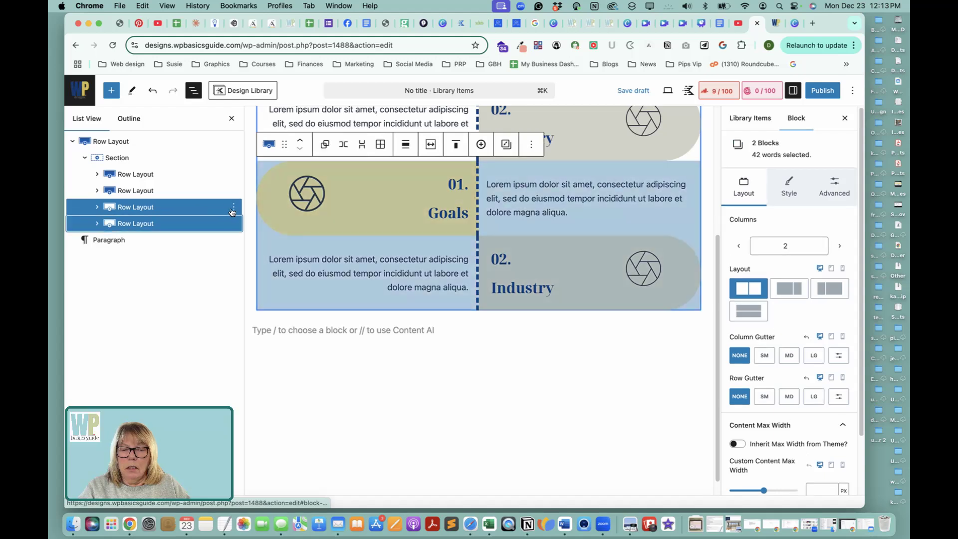
click(234, 208)
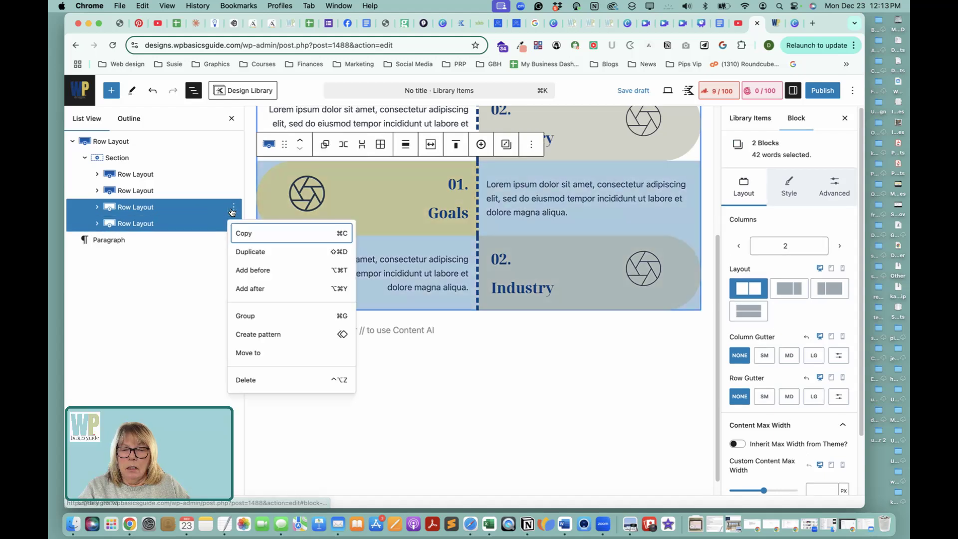
click(248, 253)
scroll(594, 294, up, 5)
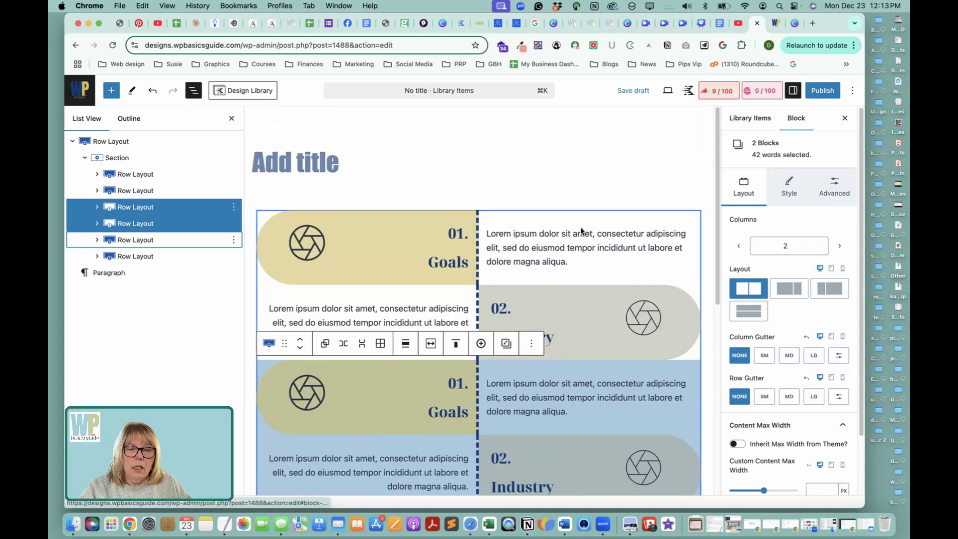
Save the draft and reload the page preview to review the stacked row pairs and the dashed centre line.
click(515, 310)
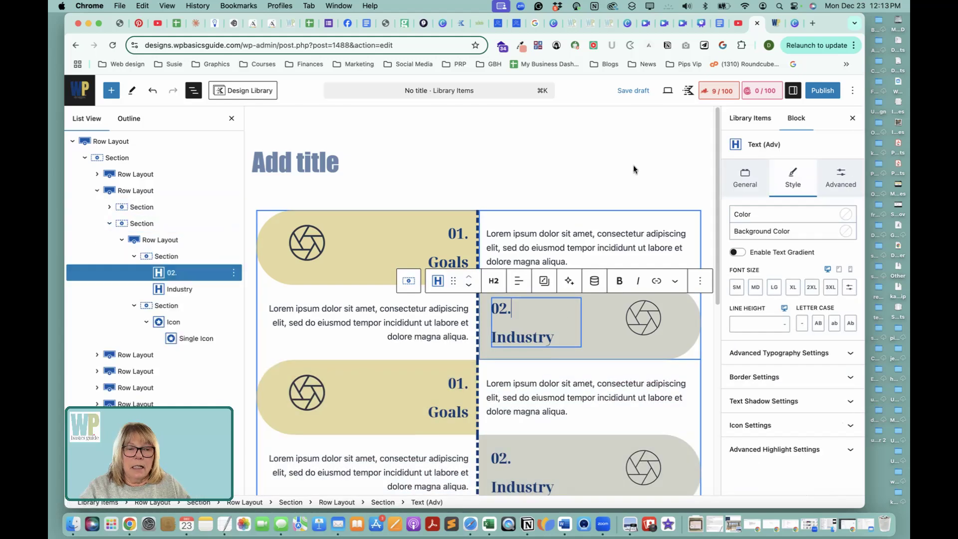
click(637, 91)
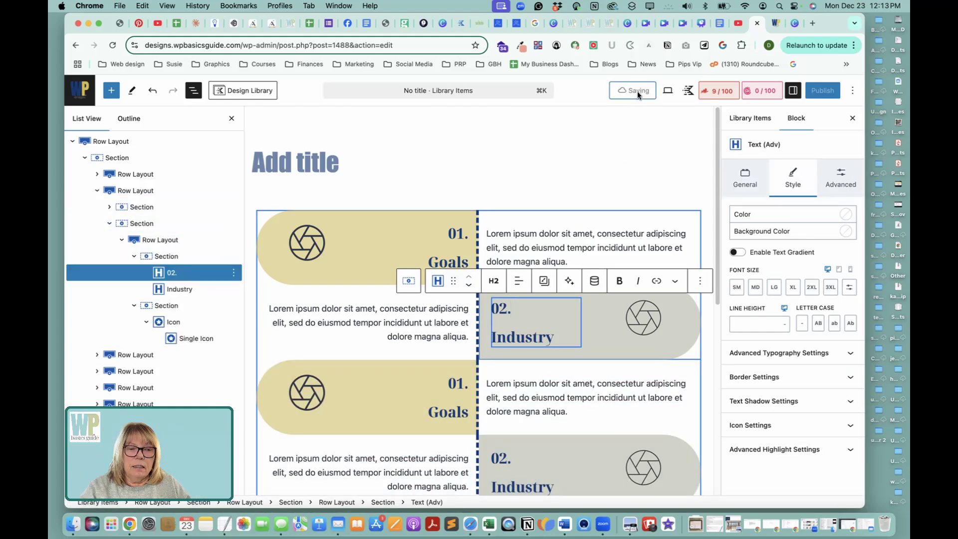
click(775, 24)
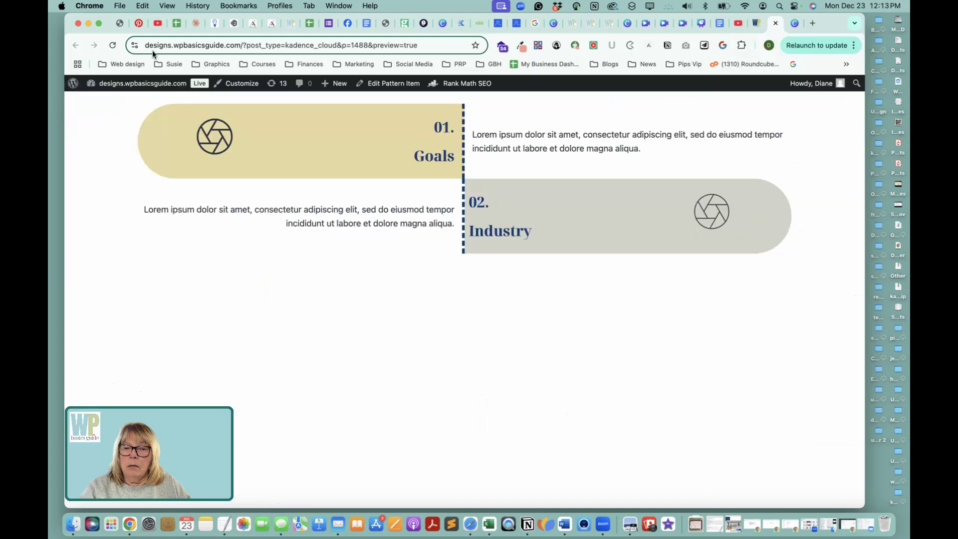
click(112, 45)
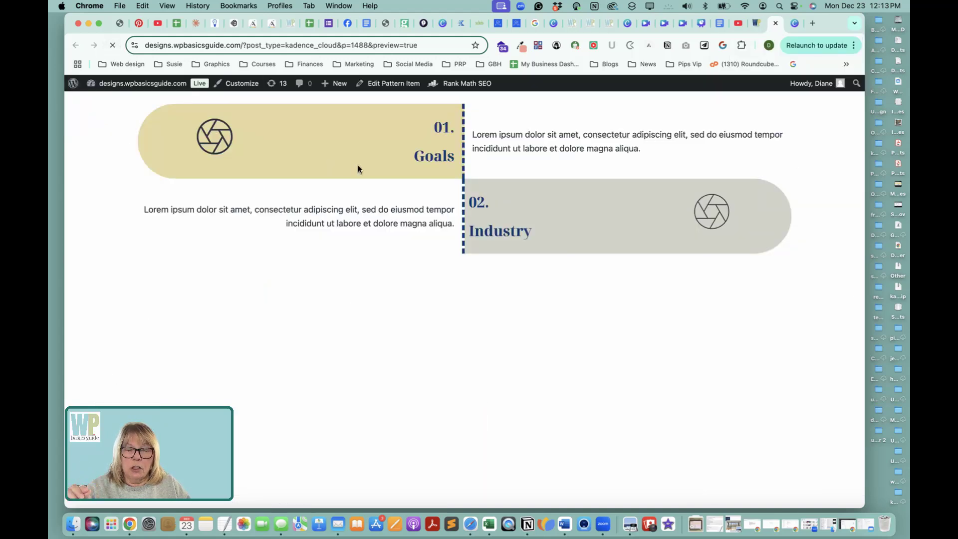
scroll(386, 245, down, 2)
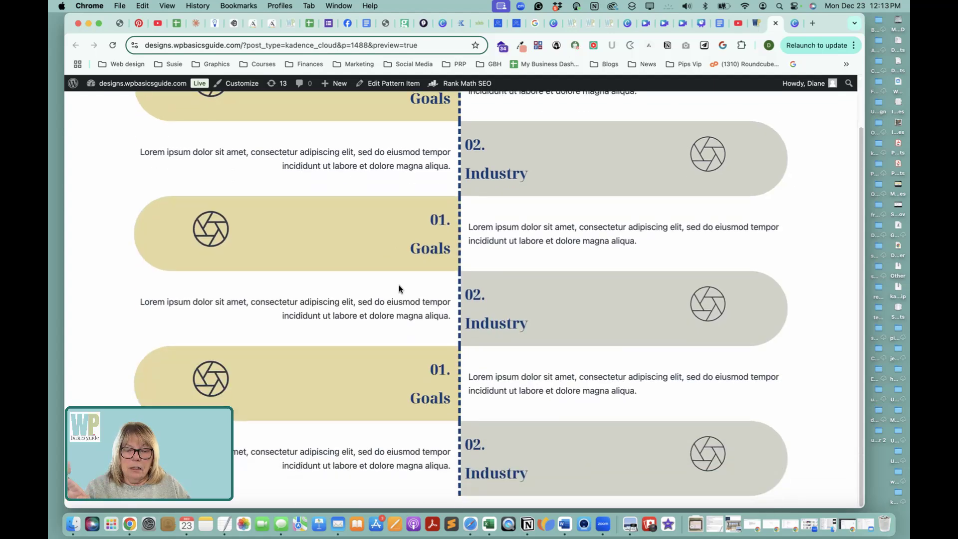
scroll(400, 286, down, 3)
scroll(410, 226, down, 5)
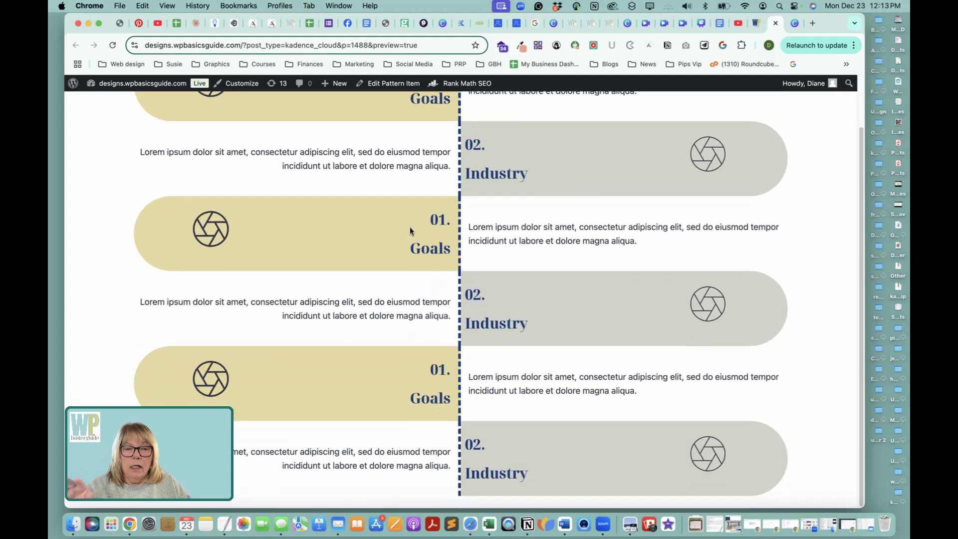